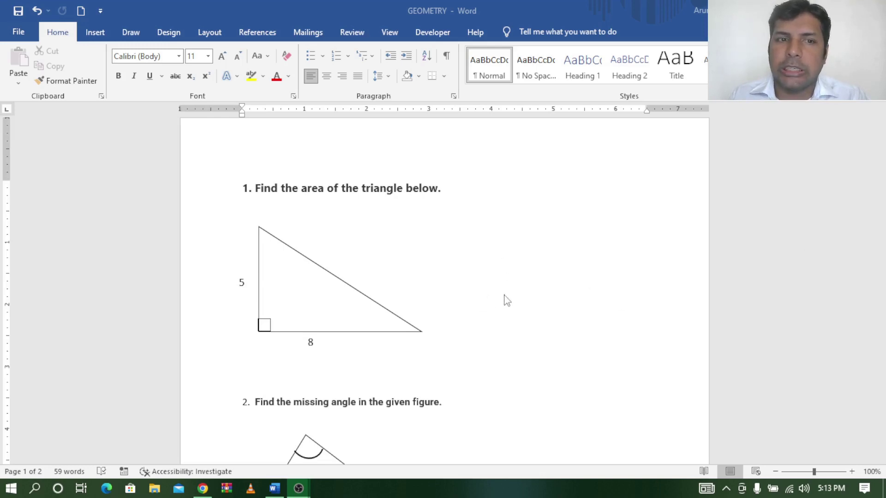
- Review the GEOMETRY worksheet down to question 3 and back, then switch to YouTube in Chrome
{"action": "scroll", "coordinate": [885, 221], "scroll_direction": "down", "scroll_amount": 8}
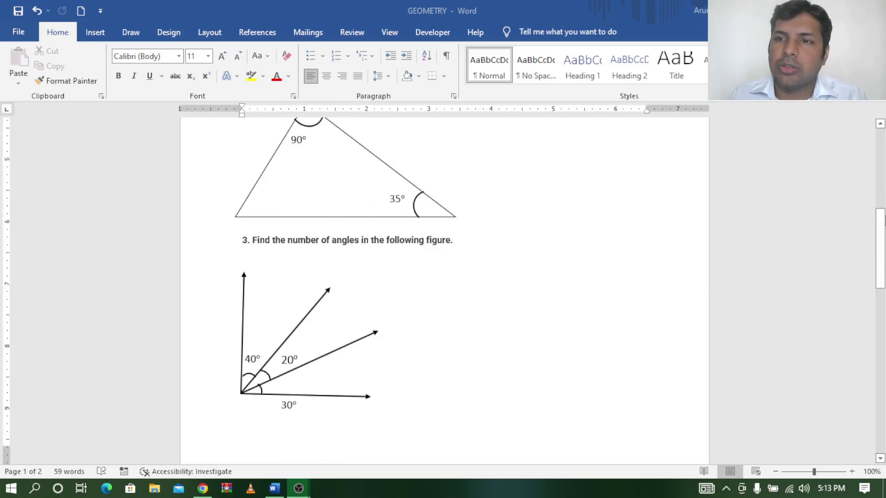
{"action": "left_click_drag", "start_coordinate": [881, 232], "coordinate": [881, 152]}
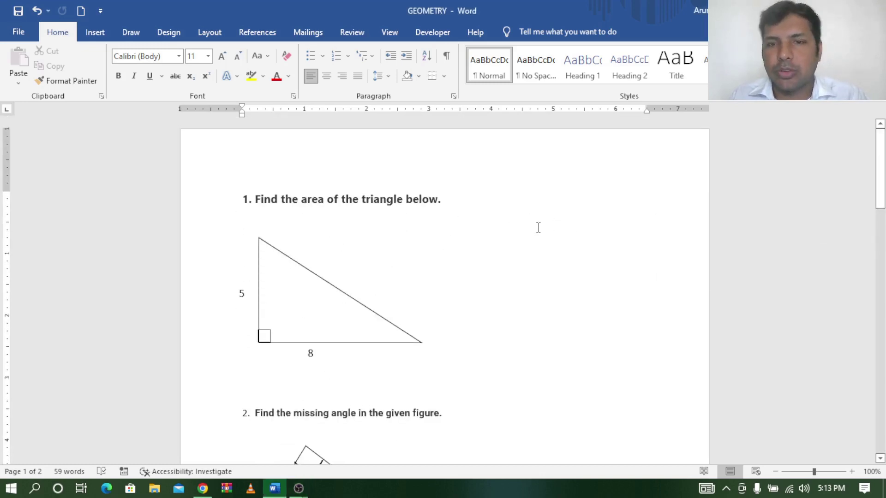
{"action": "left_click", "coordinate": [203, 489]}
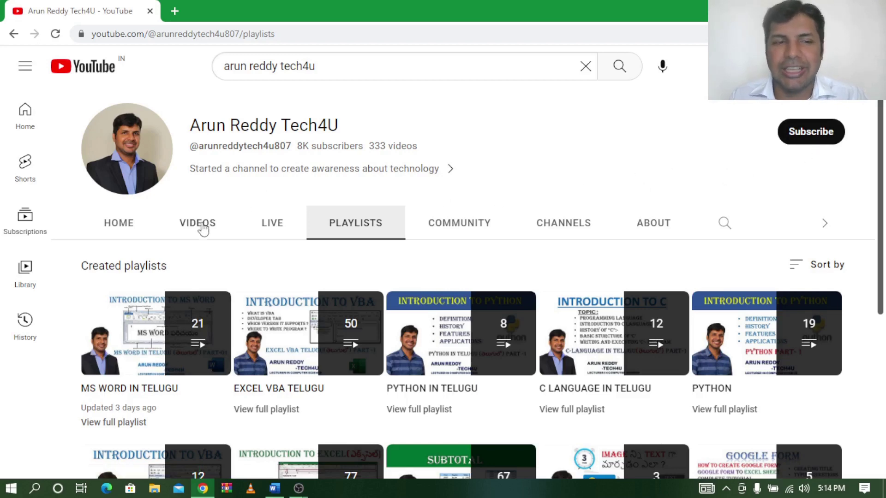
- Look over the channel's playlists, then return to the Word geometry worksheet with Alt+Tab
{"action": "mouse_move", "coordinate": [170, 322]}
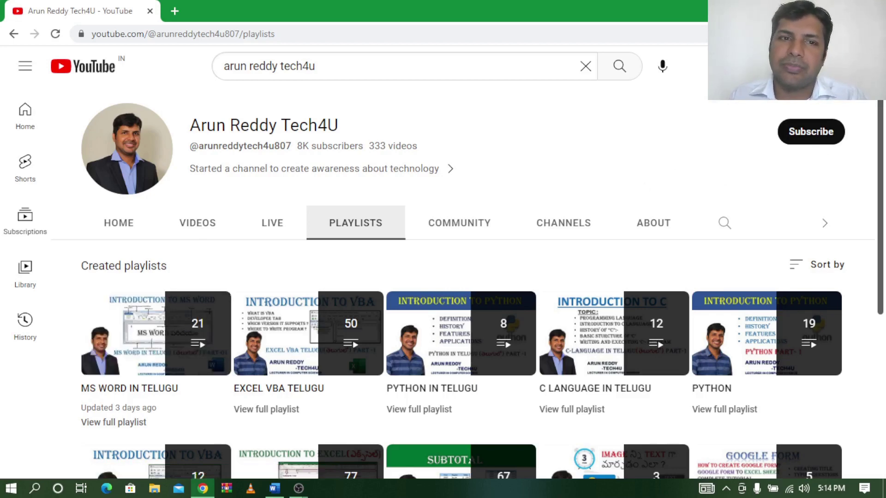
{"action": "key", "text": "alt+Tab"}
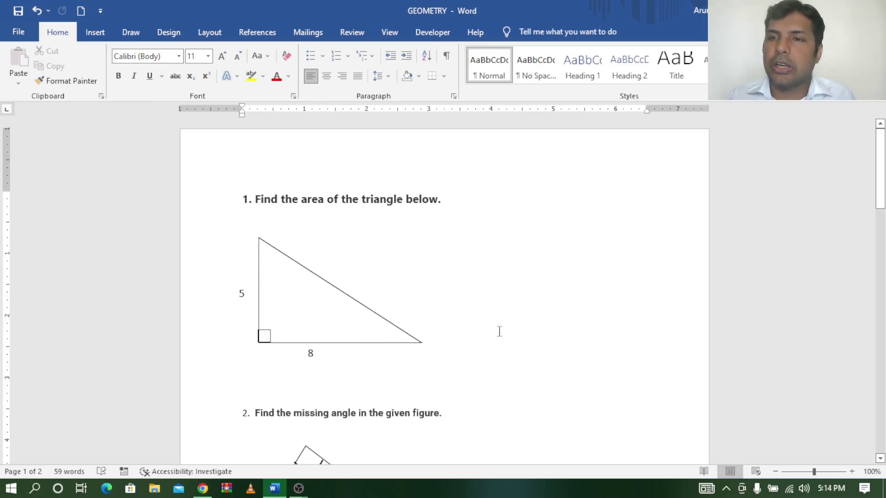
- Draw an isosceles triangle right of question 1's figure and drag its apex left into a right triangle
{"action": "left_click", "coordinate": [97, 34]}
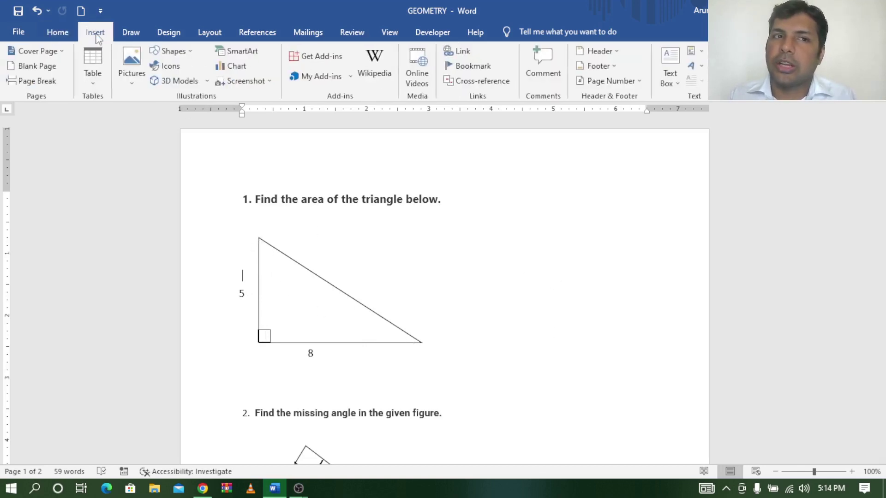
{"action": "left_click", "coordinate": [180, 51]}
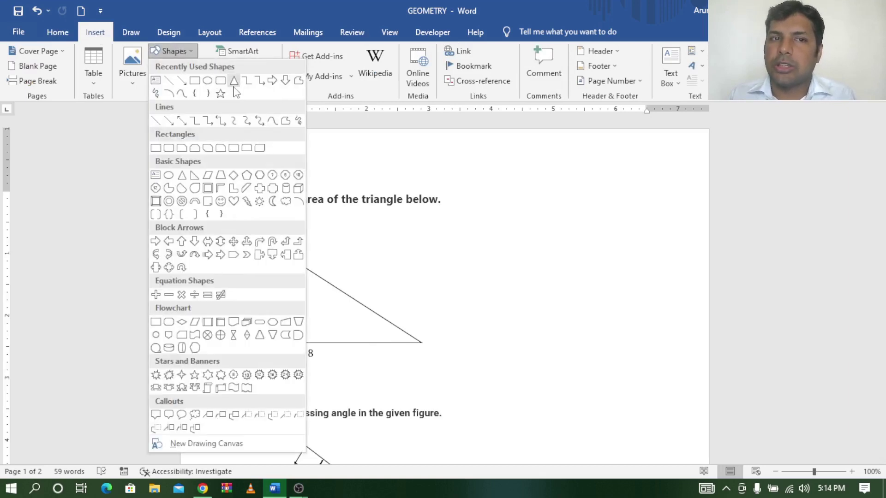
{"action": "left_click", "coordinate": [183, 175]}
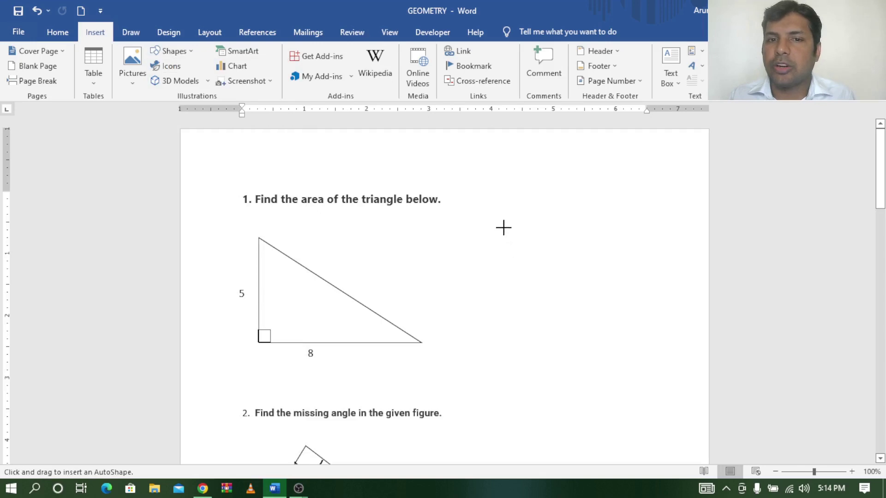
{"action": "left_click_drag", "start_coordinate": [504, 227], "coordinate": [661, 343]}
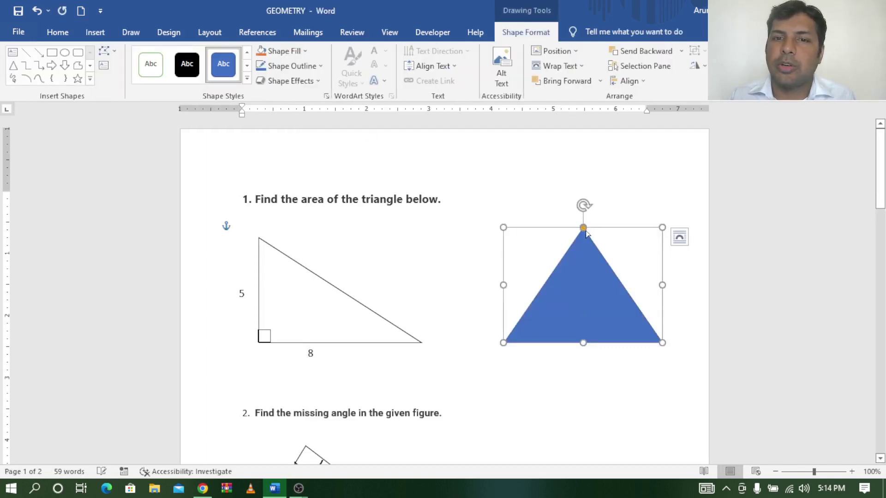
{"action": "left_click_drag", "start_coordinate": [583, 228], "coordinate": [501, 228]}
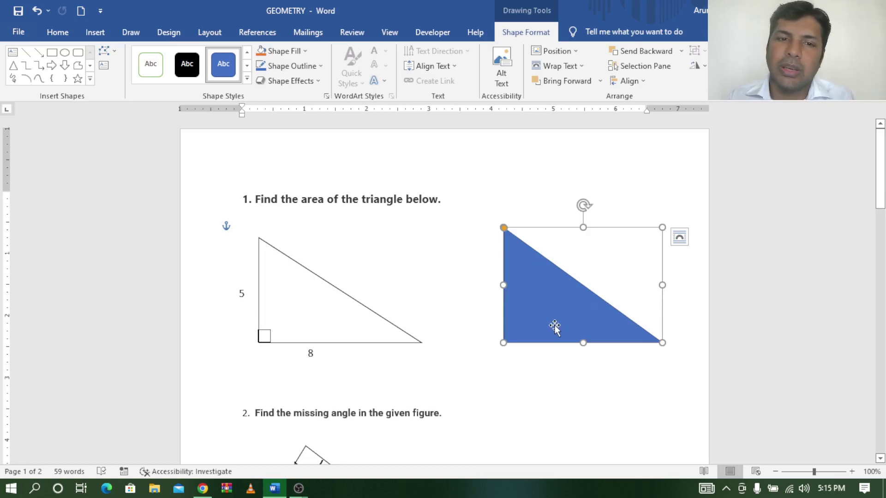
- Give the new triangle No Fill and a black outline
{"action": "left_click", "coordinate": [283, 50]}
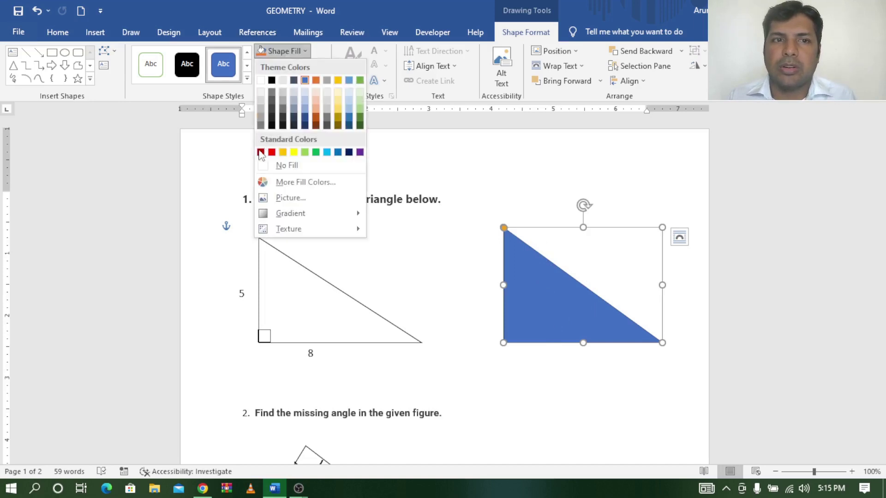
{"action": "left_click", "coordinate": [272, 165]}
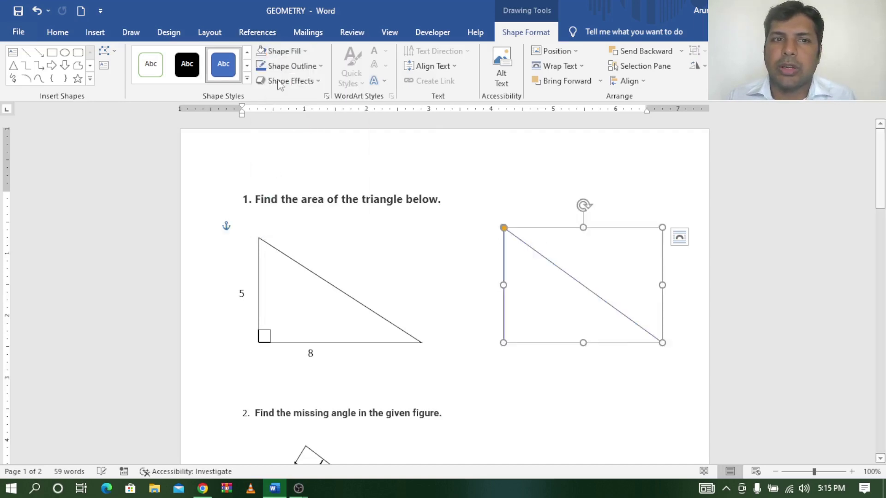
{"action": "left_click", "coordinate": [284, 66]}
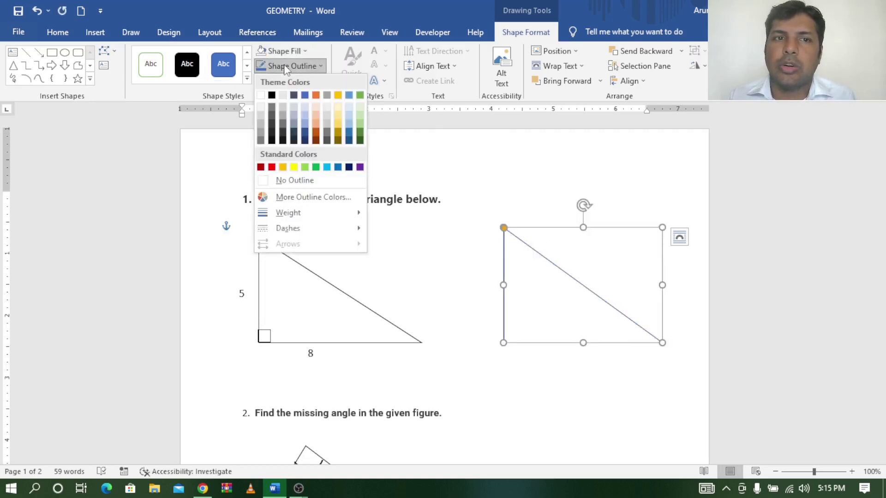
{"action": "left_click", "coordinate": [275, 96]}
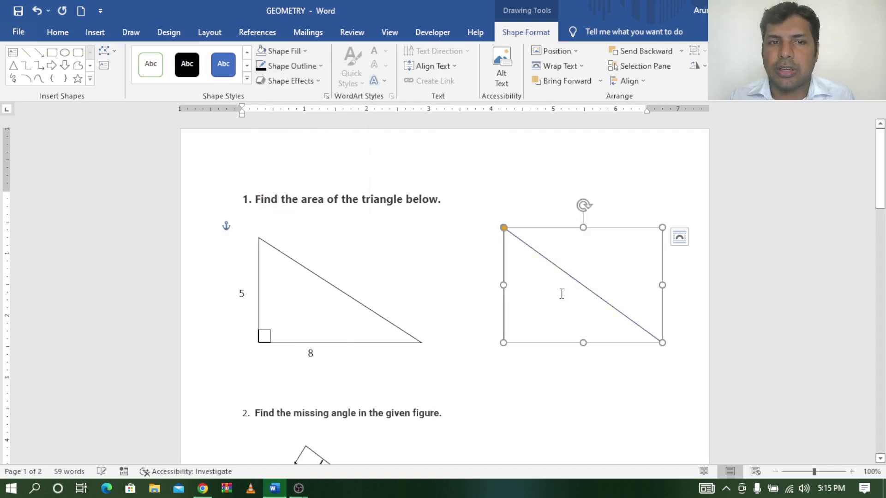
{"action": "left_click", "coordinate": [562, 294]}
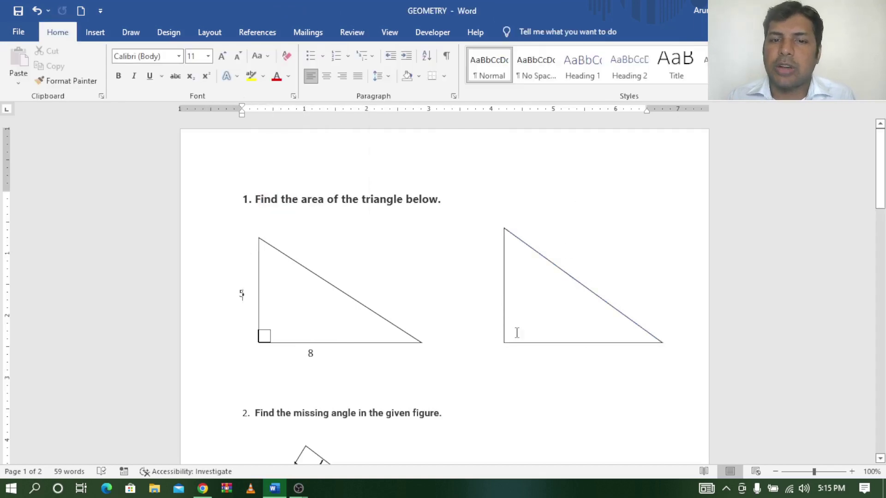
- Draw a small unfilled rectangle at the new triangle's bottom-left right-angle corner
{"action": "left_click", "coordinate": [101, 36]}
{"action": "left_click", "coordinate": [182, 50]}
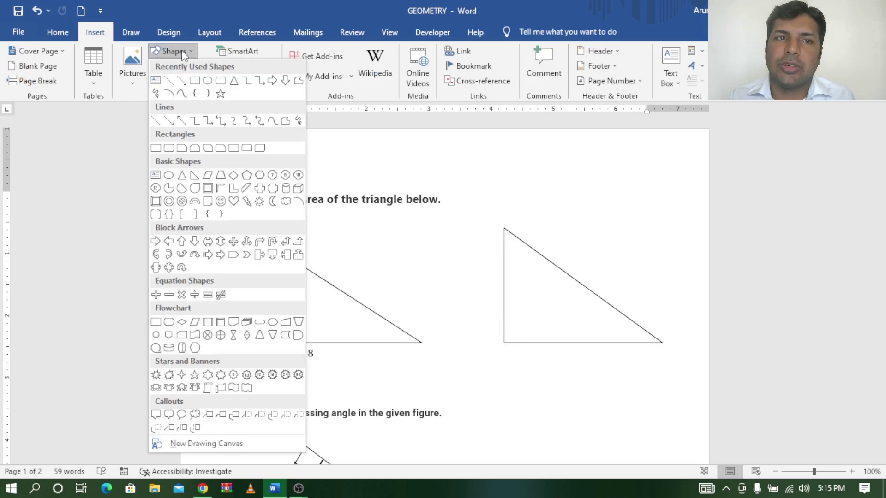
{"action": "left_click", "coordinate": [156, 148]}
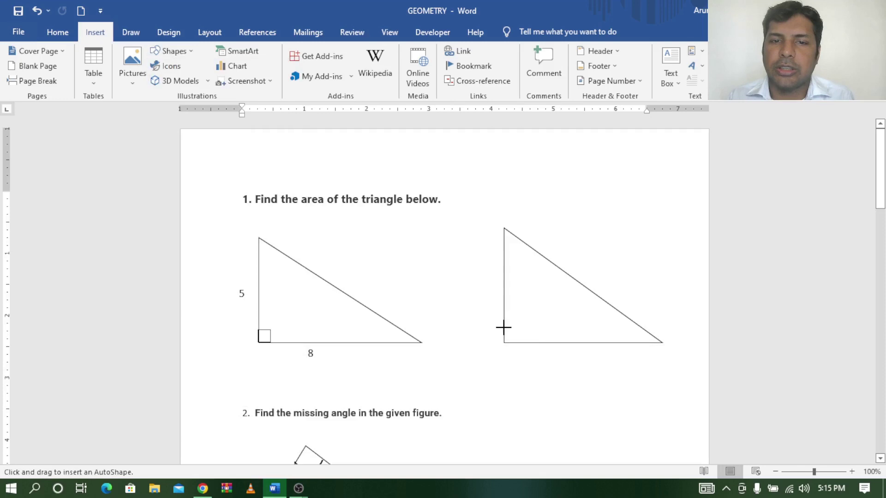
{"action": "left_click_drag", "start_coordinate": [504, 330], "coordinate": [519, 342]}
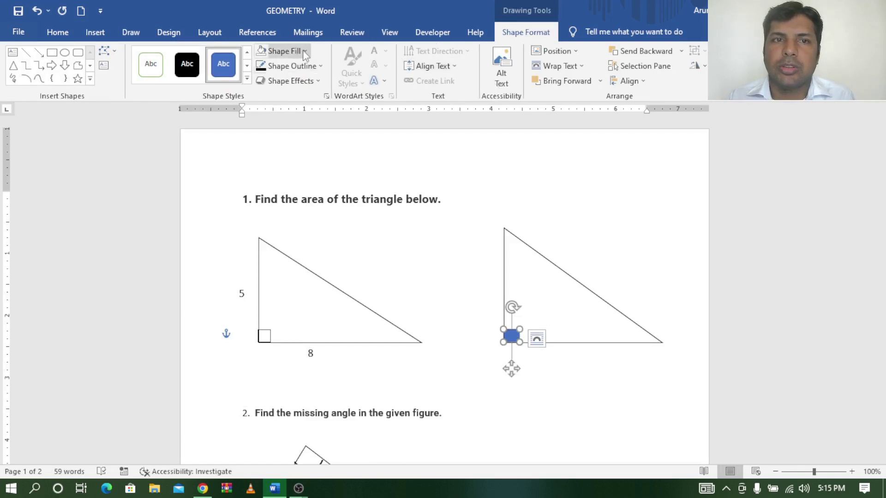
{"action": "left_click", "coordinate": [303, 51]}
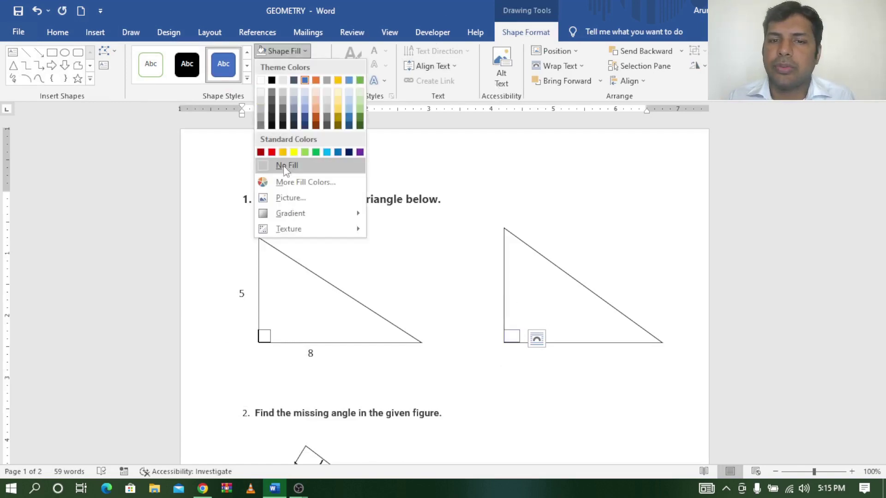
{"action": "left_click", "coordinate": [286, 167]}
{"action": "left_click", "coordinate": [293, 66]}
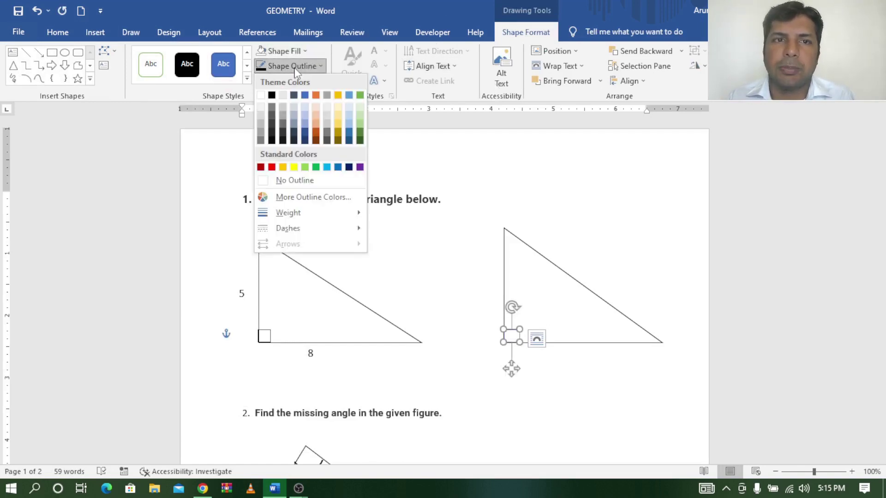
{"action": "left_click", "coordinate": [272, 94]}
{"action": "left_click", "coordinate": [656, 292]}
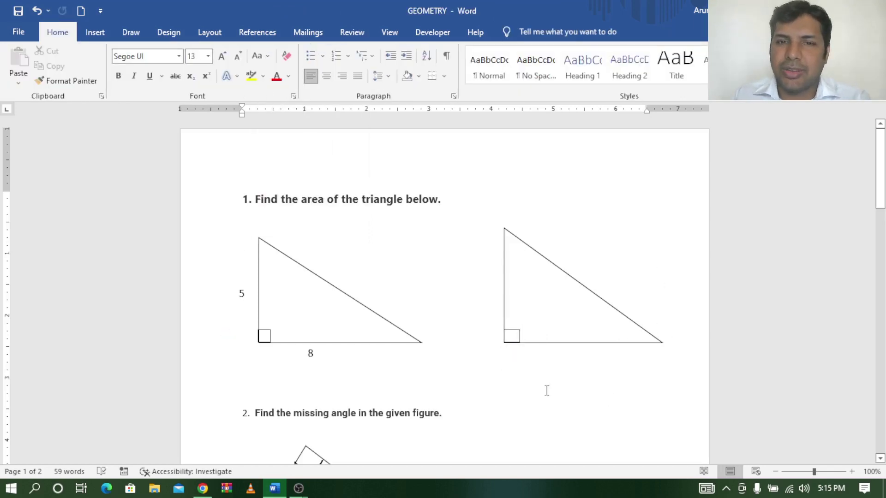
- Make the right-angle square slightly narrower
{"action": "left_click", "coordinate": [519, 329]}
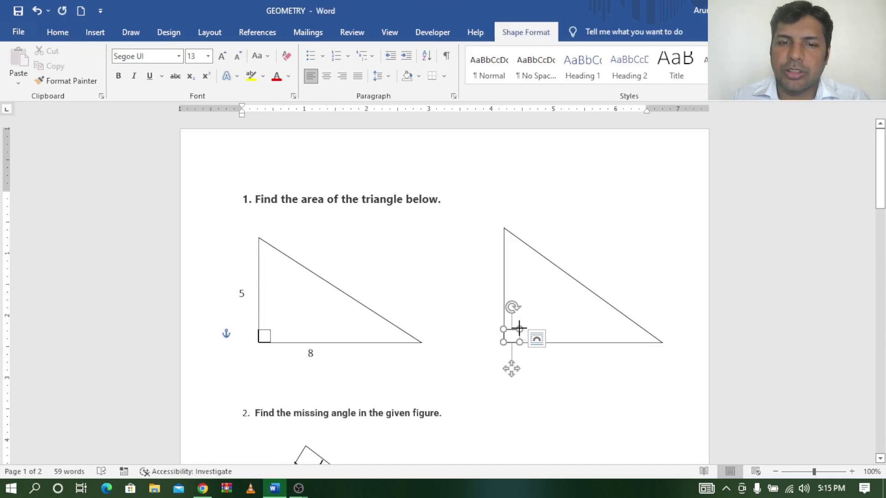
{"action": "left_click_drag", "start_coordinate": [520, 329], "coordinate": [516, 329]}
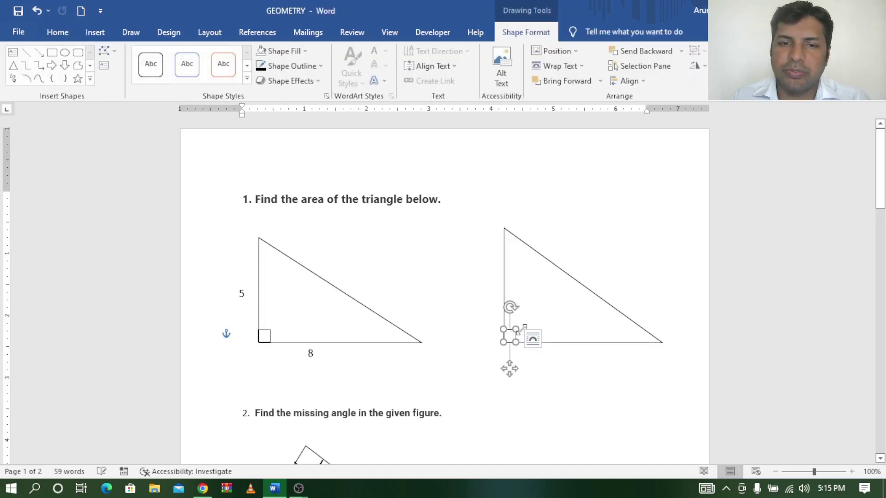
{"action": "left_click", "coordinate": [656, 261]}
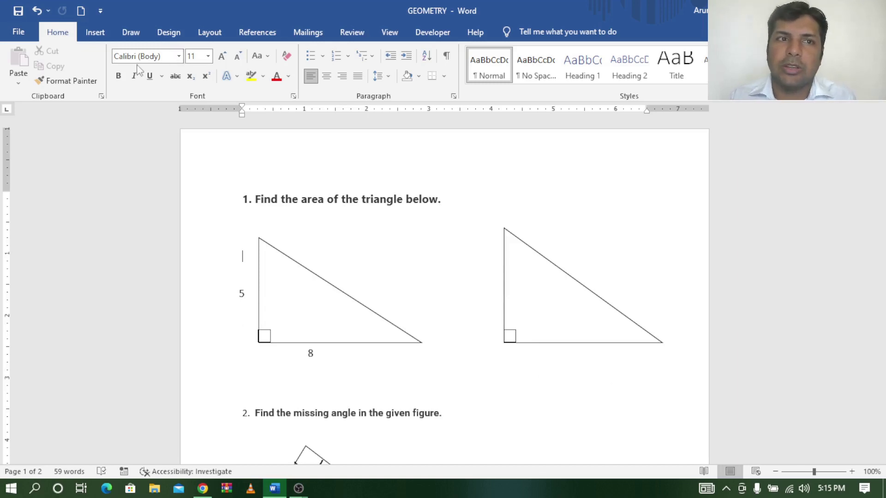
- Draw a text box left of the new triangle's vertical side containing 5
{"action": "left_click", "coordinate": [97, 35]}
{"action": "left_click", "coordinate": [671, 73]}
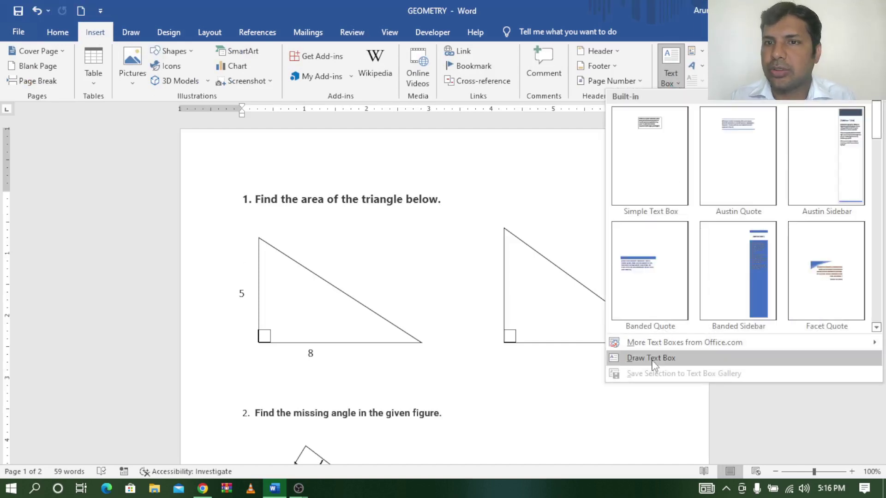
{"action": "left_click", "coordinate": [653, 359]}
{"action": "left_click", "coordinate": [679, 77]}
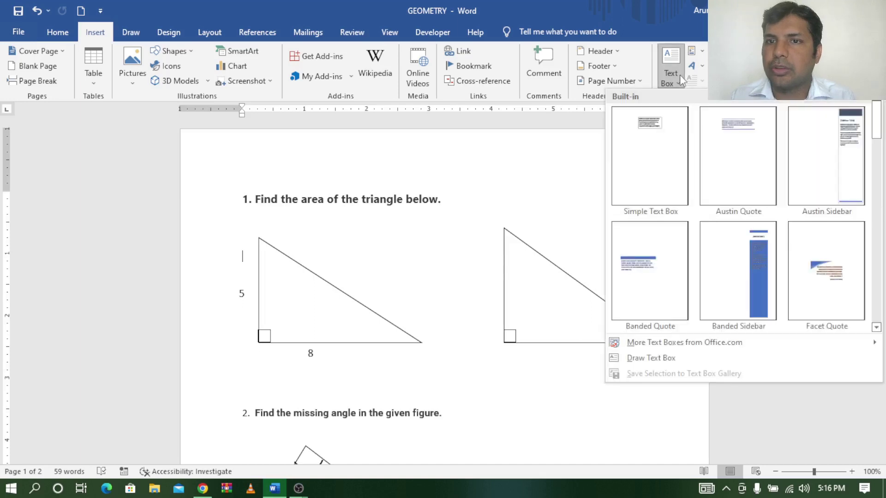
{"action": "left_click", "coordinate": [652, 358]}
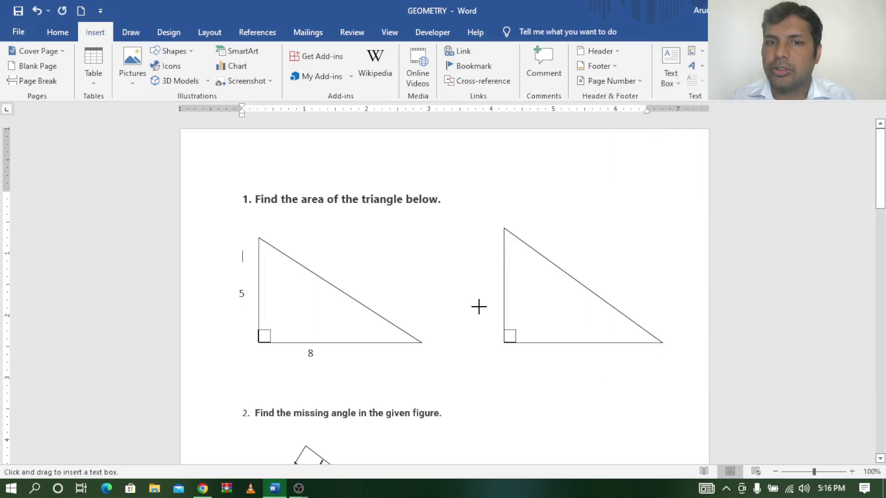
{"action": "left_click_drag", "start_coordinate": [479, 272], "coordinate": [497, 291]}
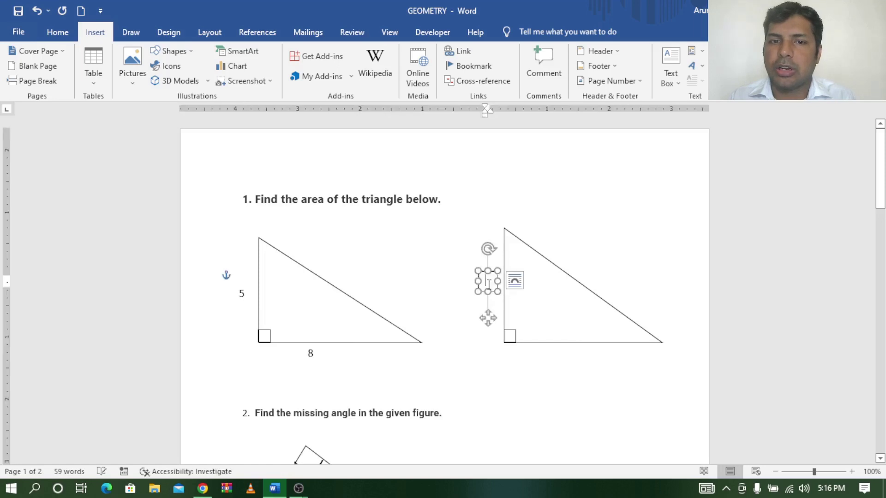
{"action": "type", "text": "5"}
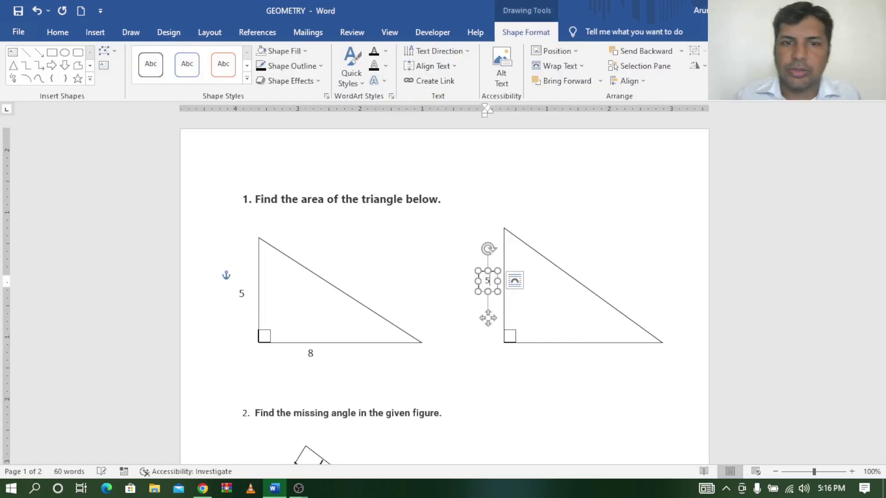
- Ctrl+drag a copy of the 5 label below the base and change it to 8
{"action": "left_click", "coordinate": [487, 271]}
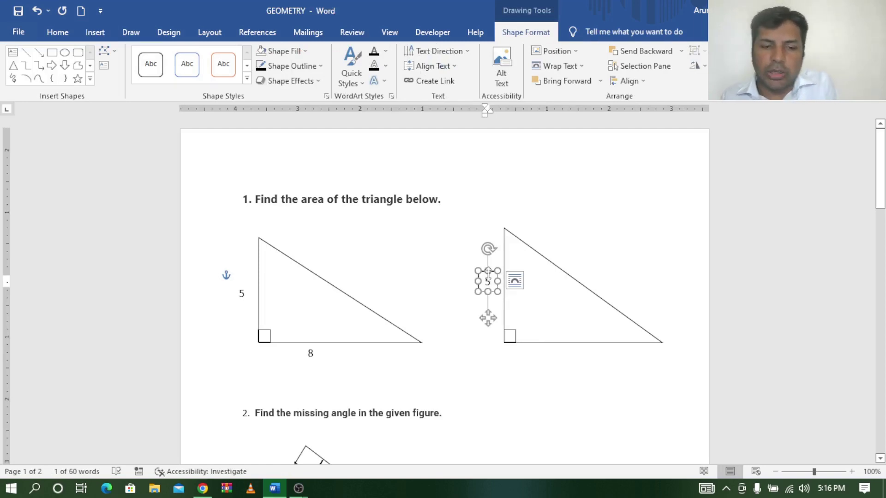
{"action": "left_click", "coordinate": [488, 271]}
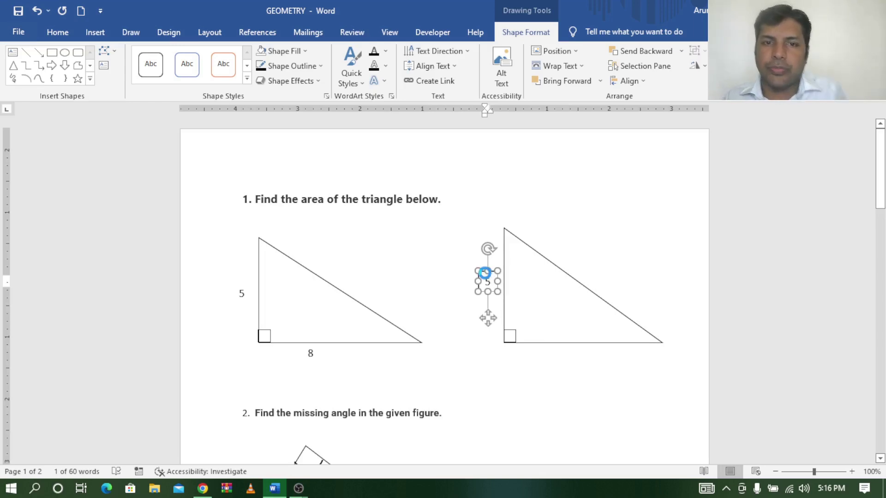
{"action": "left_click_drag", "start_coordinate": [485, 282], "coordinate": [566, 355]}
{"action": "double_click", "coordinate": [572, 363]}
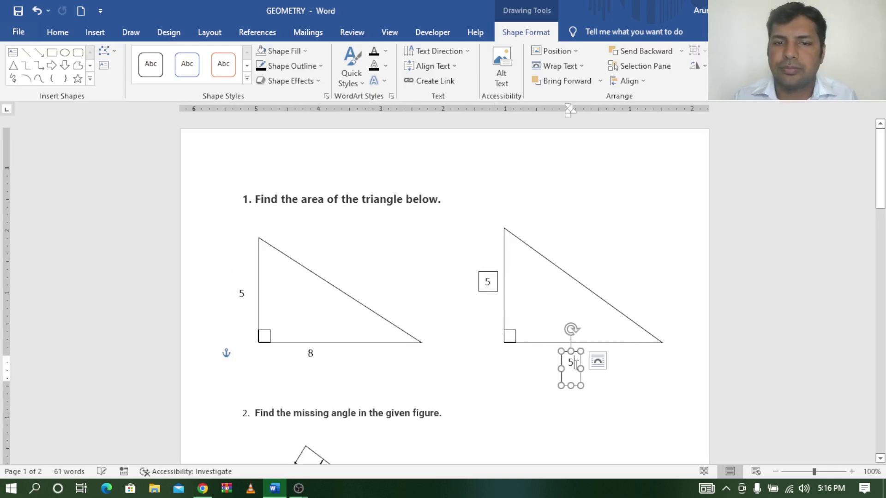
{"action": "key", "text": "BackSpace"}
{"action": "type", "text": "8"}
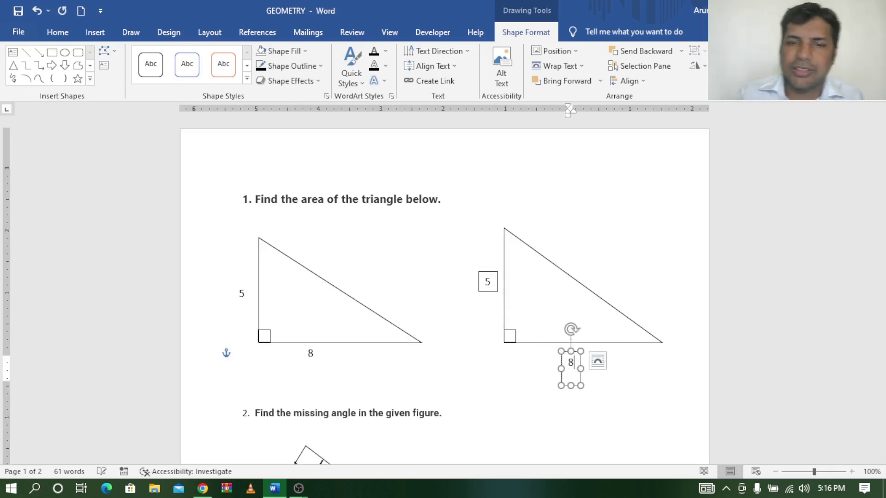
{"action": "left_click", "coordinate": [670, 398]}
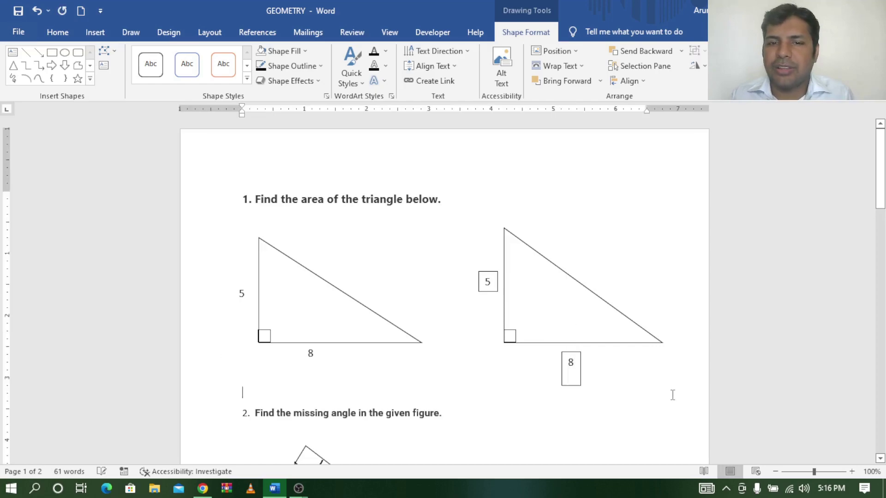
- Set No Outline on both the 5 and 8 label boxes
{"action": "left_click", "coordinate": [484, 277]}
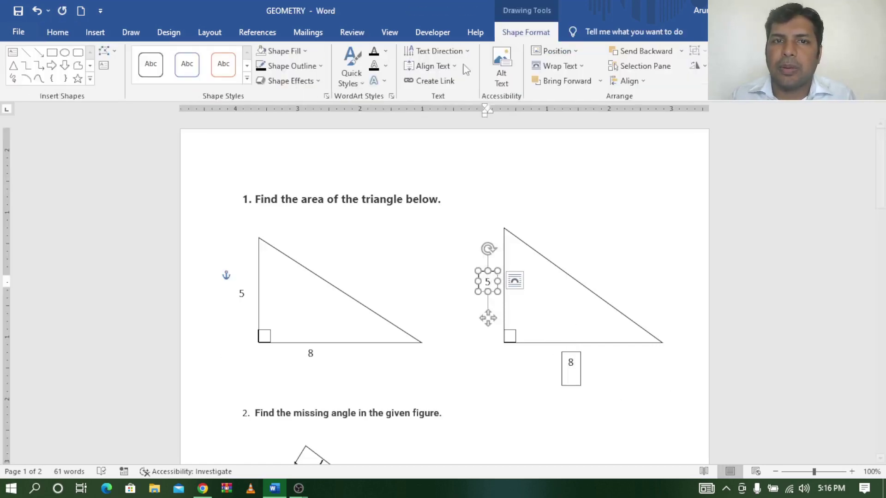
{"action": "left_click", "coordinate": [318, 67]}
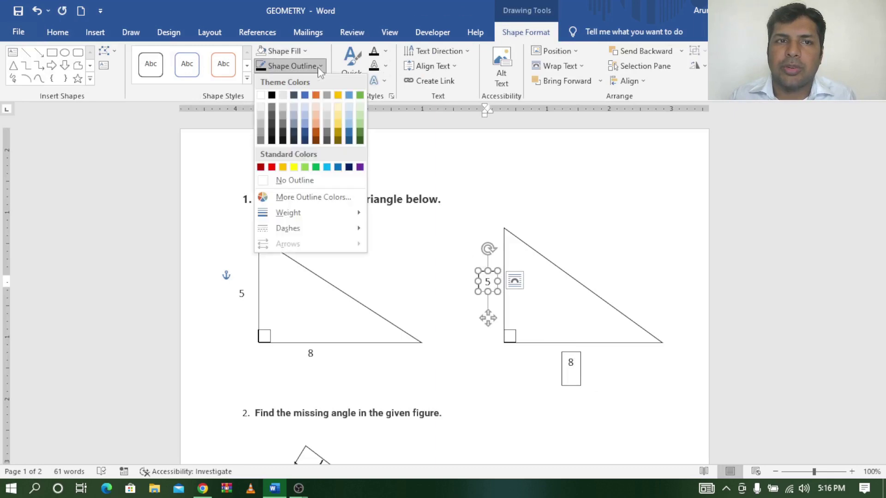
{"action": "left_click", "coordinate": [285, 180]}
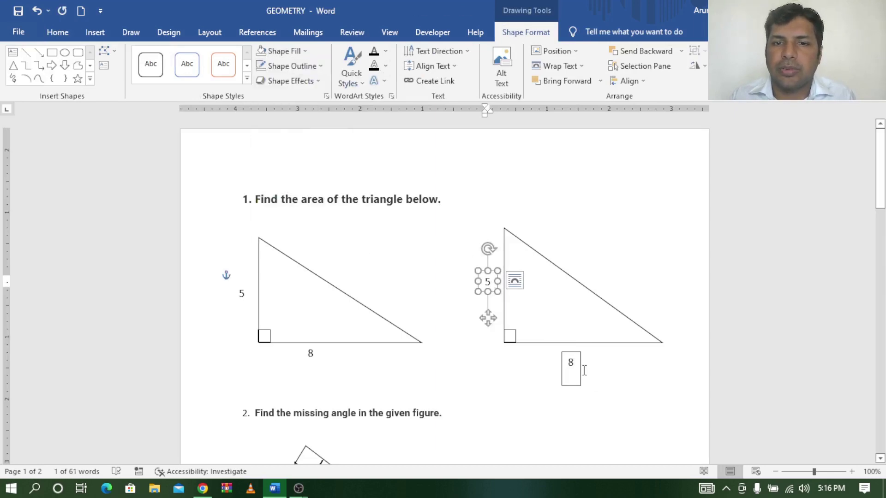
{"action": "left_click", "coordinate": [580, 356]}
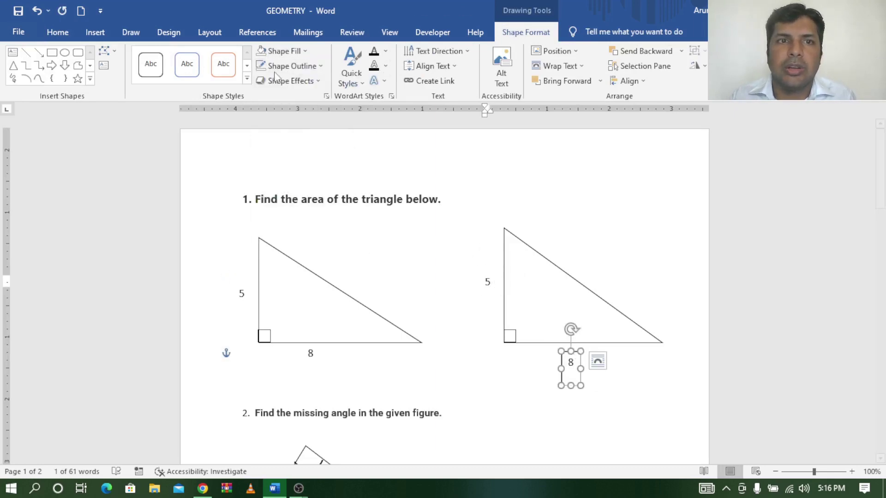
{"action": "left_click", "coordinate": [291, 67]}
{"action": "left_click", "coordinate": [286, 181]}
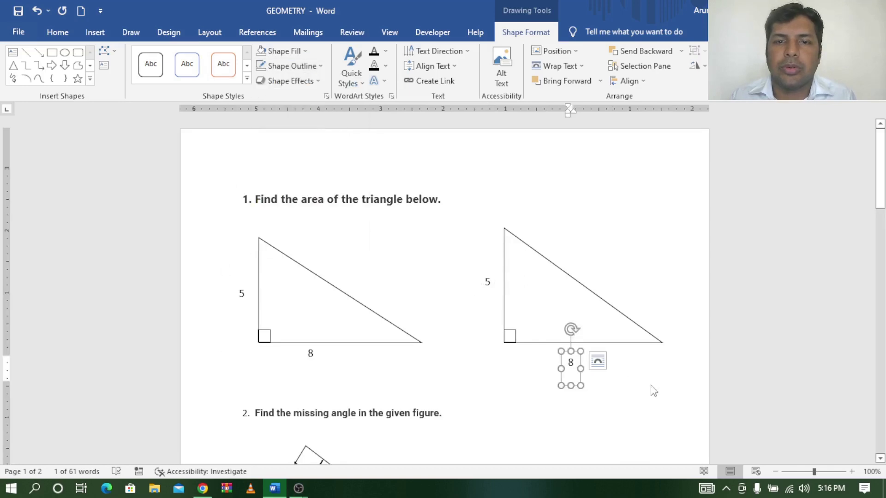
{"action": "left_click", "coordinate": [643, 409]}
{"action": "left_click", "coordinate": [642, 410]}
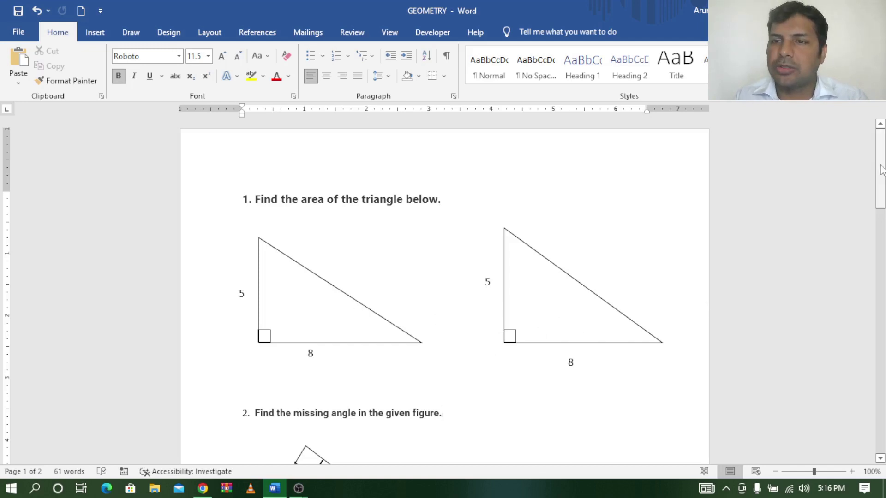
- Beside question 2's figure, draw an isosceles triangle, shift its apex left and widen it
{"action": "left_click_drag", "start_coordinate": [881, 171], "coordinate": [881, 231]}
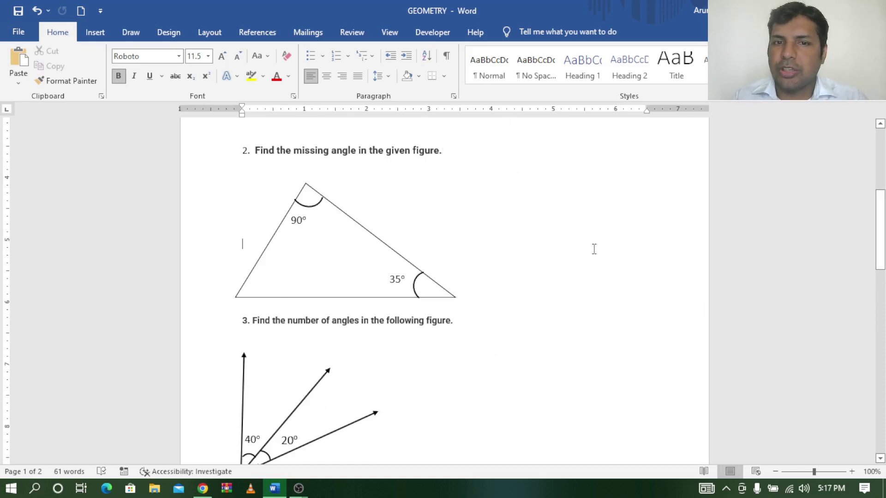
{"action": "left_click", "coordinate": [90, 31]}
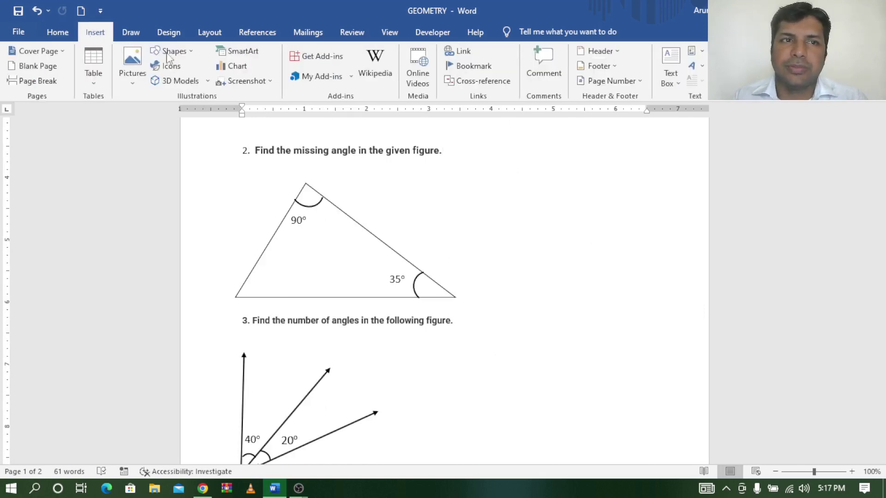
{"action": "left_click", "coordinate": [186, 51]}
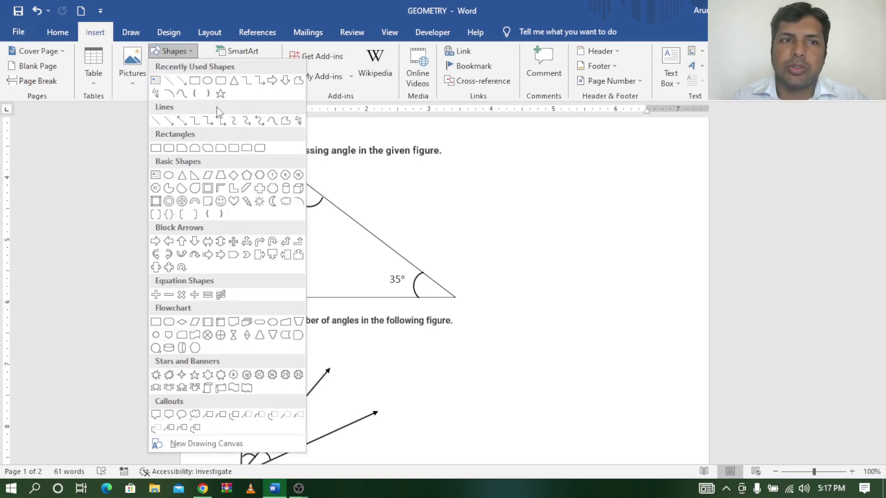
{"action": "left_click", "coordinate": [234, 81]}
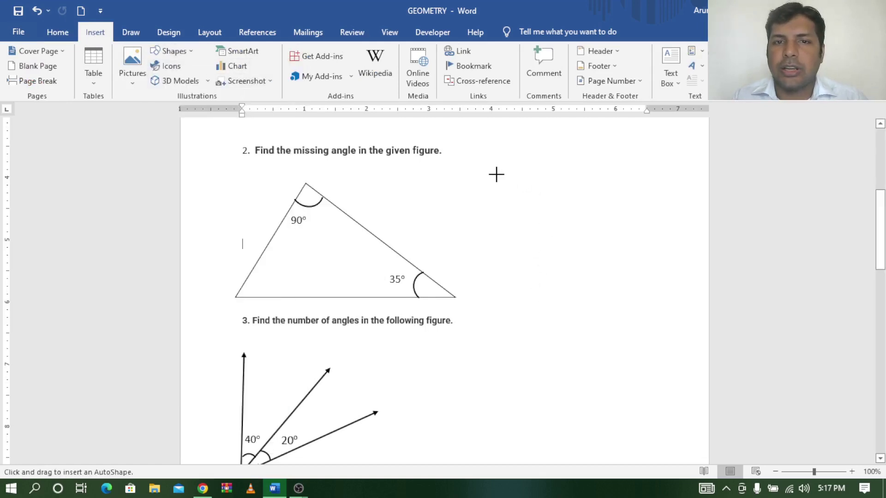
{"action": "left_click_drag", "start_coordinate": [497, 174], "coordinate": [679, 300]}
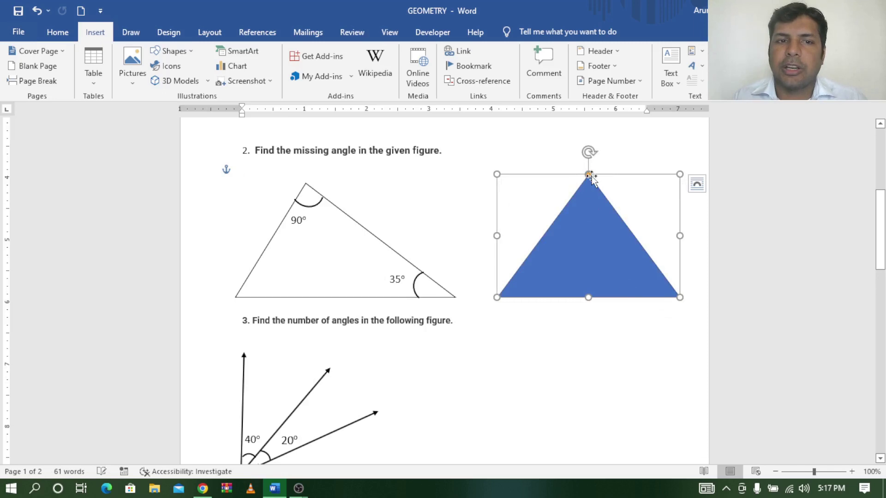
{"action": "left_click_drag", "start_coordinate": [588, 175], "coordinate": [551, 195]}
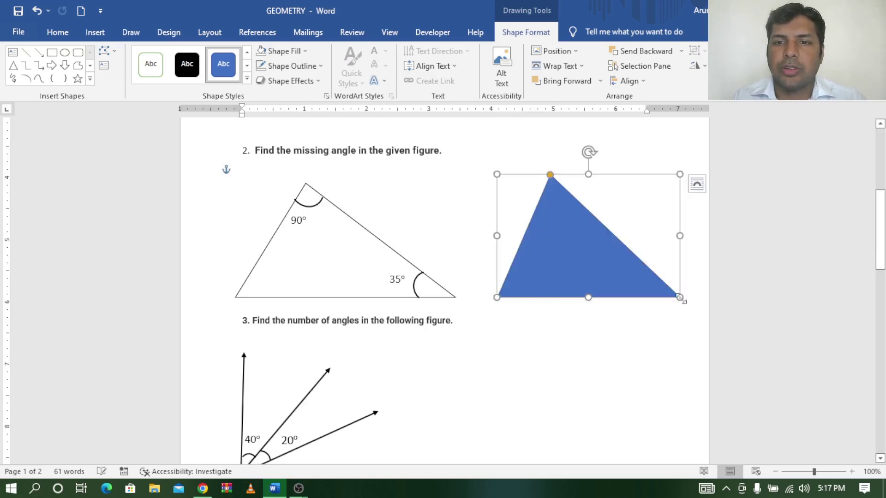
{"action": "left_click_drag", "start_coordinate": [680, 298], "coordinate": [695, 300]}
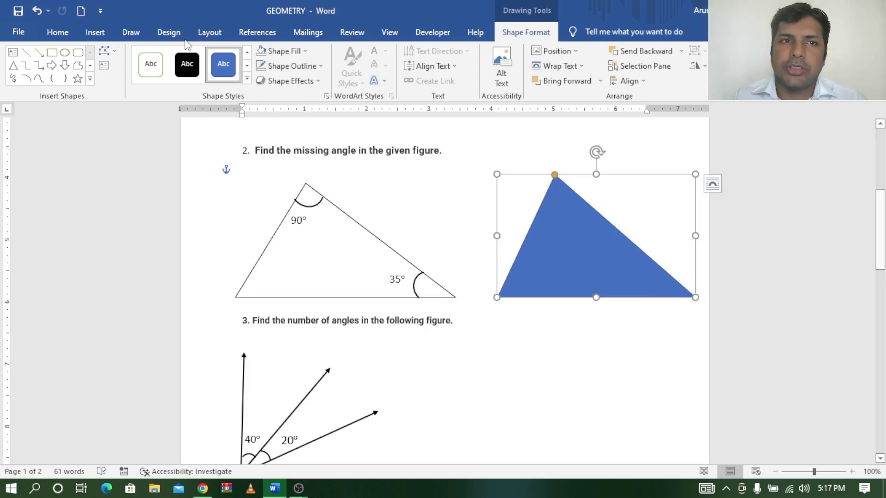
- Give the question 2 copy triangle No Fill and a black outline
{"action": "left_click", "coordinate": [293, 53]}
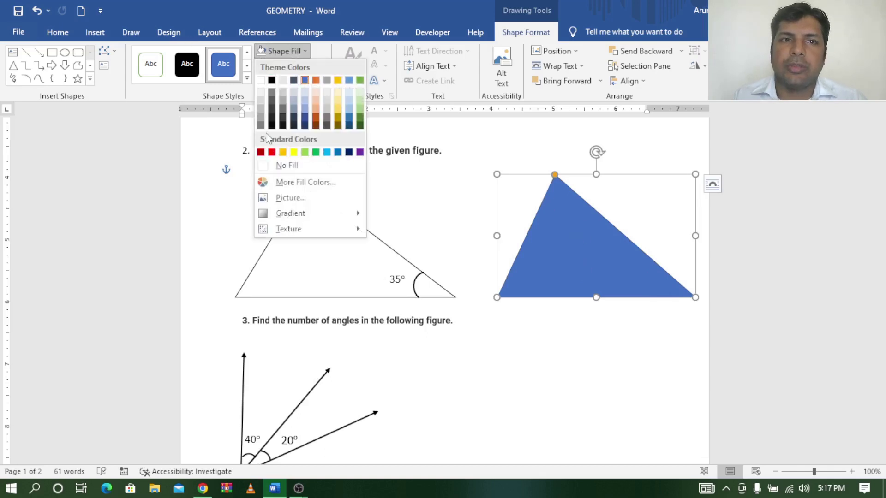
{"action": "left_click", "coordinate": [273, 166]}
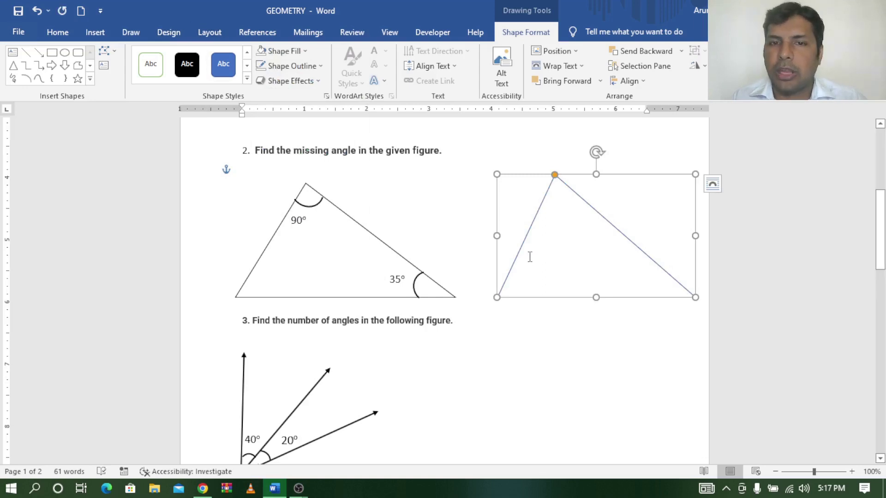
{"action": "left_click", "coordinate": [272, 64]}
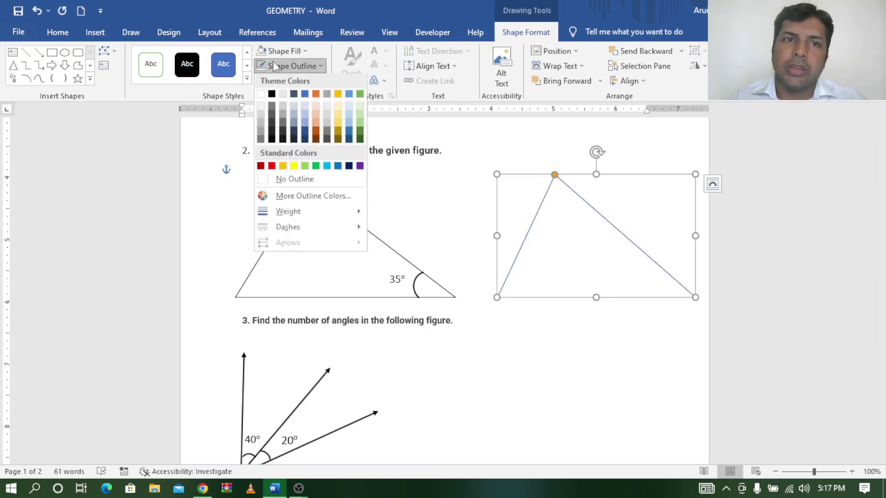
{"action": "left_click", "coordinate": [272, 95]}
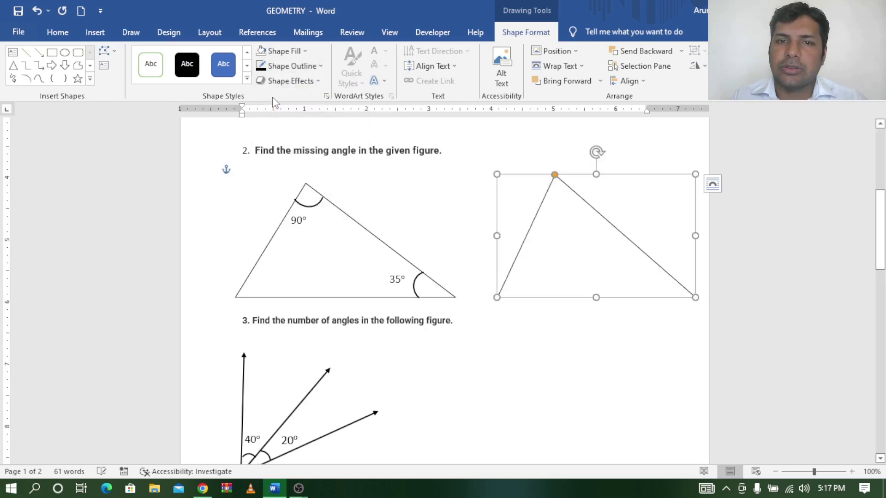
{"action": "left_click", "coordinate": [593, 256]}
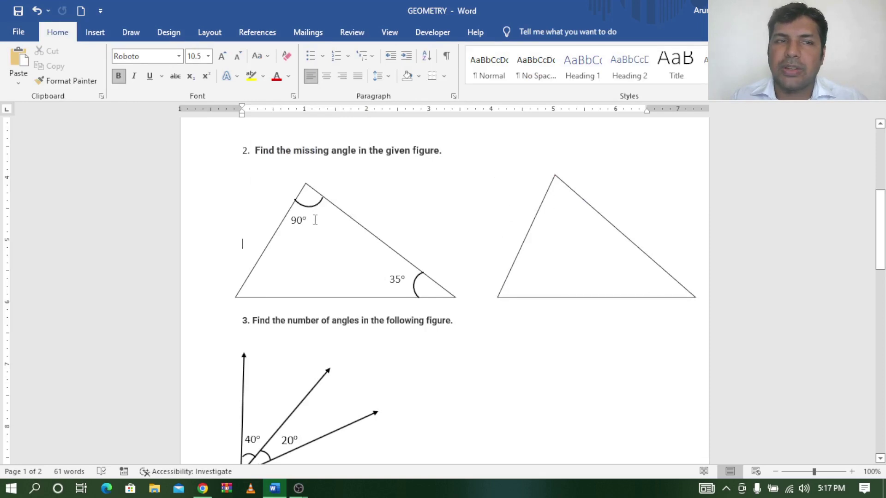
- Draw an arc at the new triangle's apex and make it a thin black line
{"action": "left_click", "coordinate": [97, 33]}
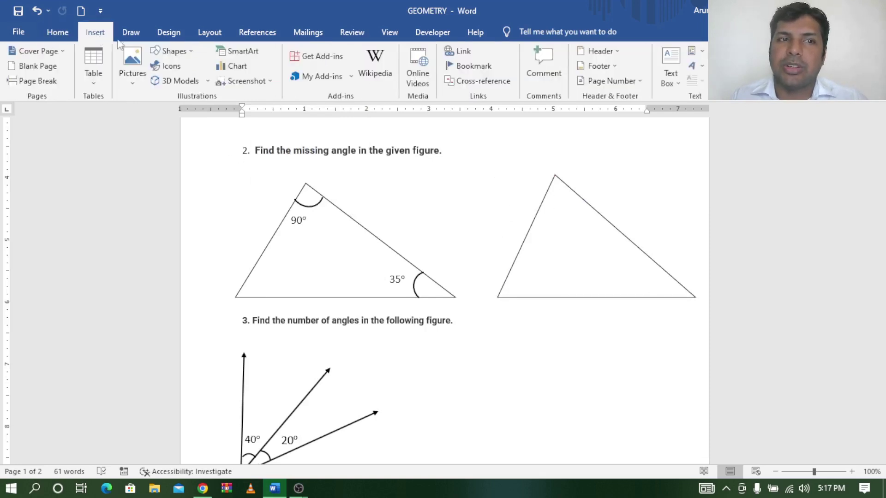
{"action": "left_click", "coordinate": [190, 52]}
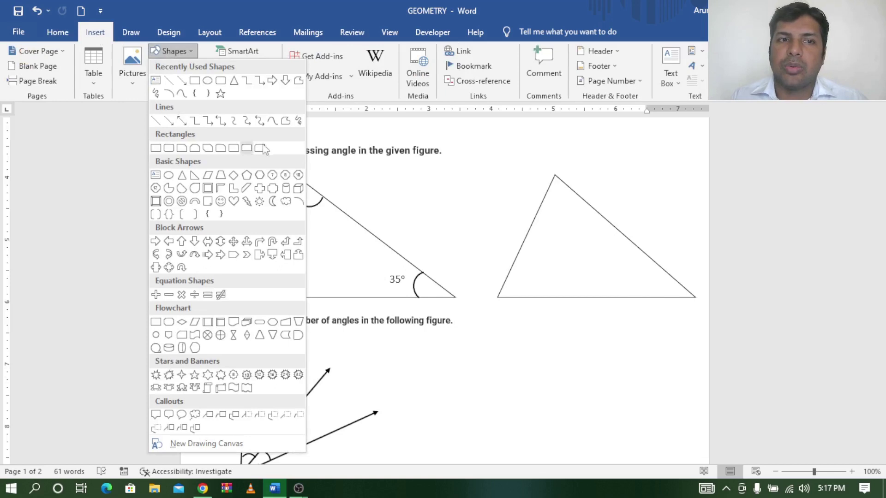
{"action": "left_click", "coordinate": [301, 205]}
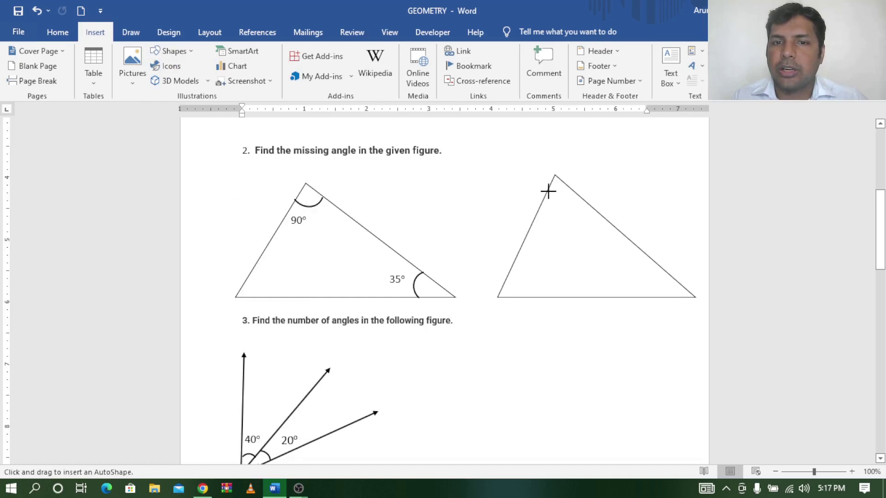
{"action": "mouse_move", "coordinate": [552, 192]}
{"action": "left_mouse_down"}
{"action": "mouse_move", "coordinate": [570, 214]}
{"action": "mouse_move", "coordinate": [577, 192]}
{"action": "left_mouse_up"}
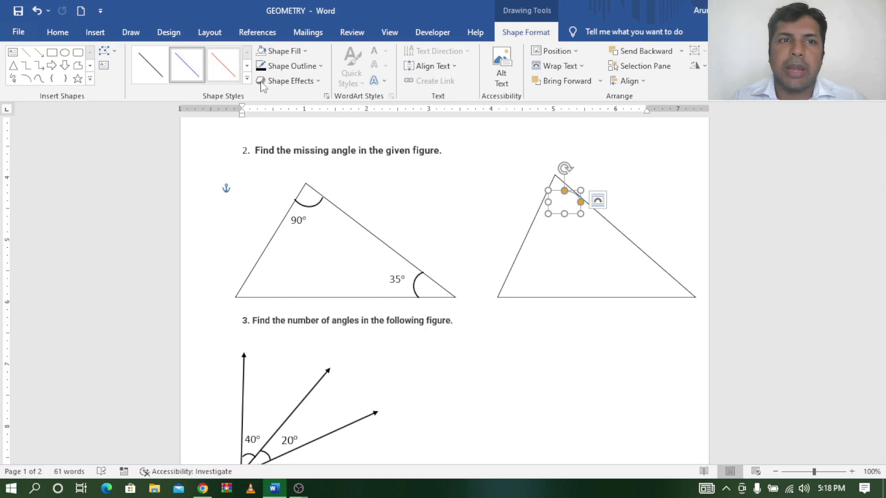
{"action": "left_click", "coordinate": [247, 78]}
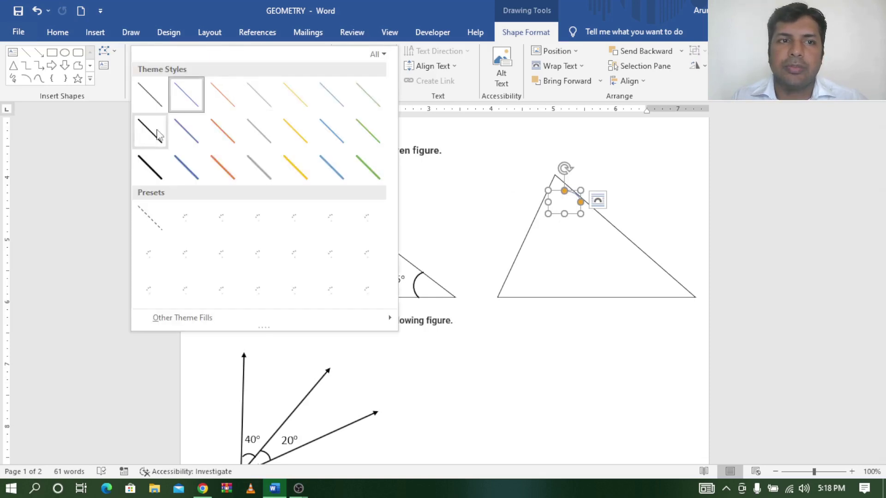
{"action": "left_click", "coordinate": [157, 135]}
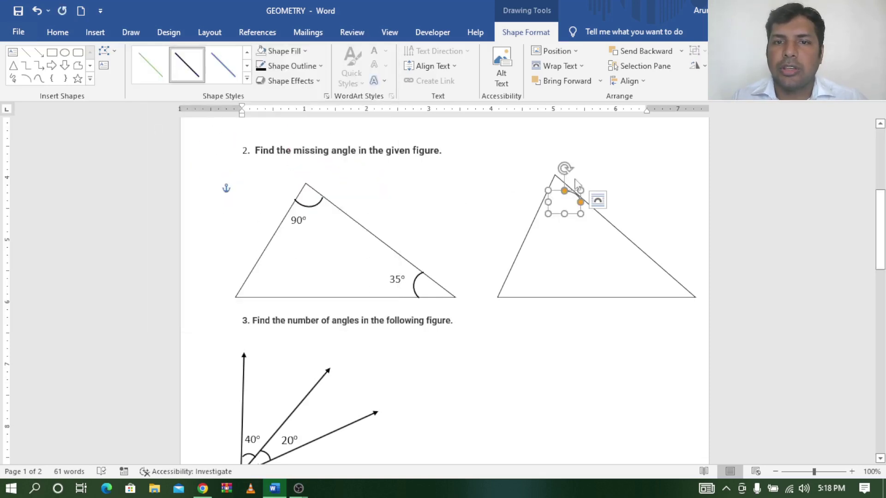
- Rotate and position the arc so it fits snugly inside the triangle's top vertex
{"action": "mouse_move", "coordinate": [563, 169]}
{"action": "left_mouse_down"}
{"action": "mouse_move", "coordinate": [615, 174]}
{"action": "mouse_move", "coordinate": [603, 241]}
{"action": "mouse_move", "coordinate": [585, 245]}
{"action": "mouse_move", "coordinate": [602, 238]}
{"action": "mouse_move", "coordinate": [575, 213]}
{"action": "mouse_move", "coordinate": [550, 216]}
{"action": "mouse_move", "coordinate": [561, 172]}
{"action": "left_mouse_up"}
{"action": "key", "text": "Left"}
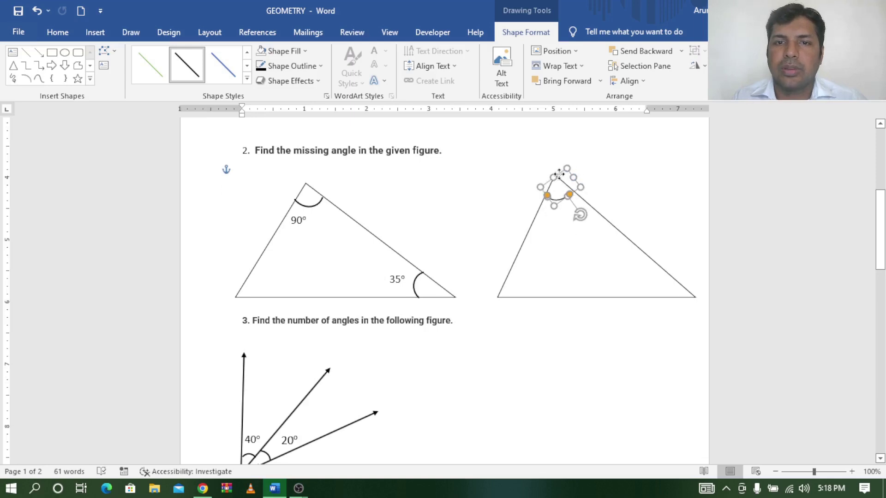
{"action": "key", "text": "Right"}
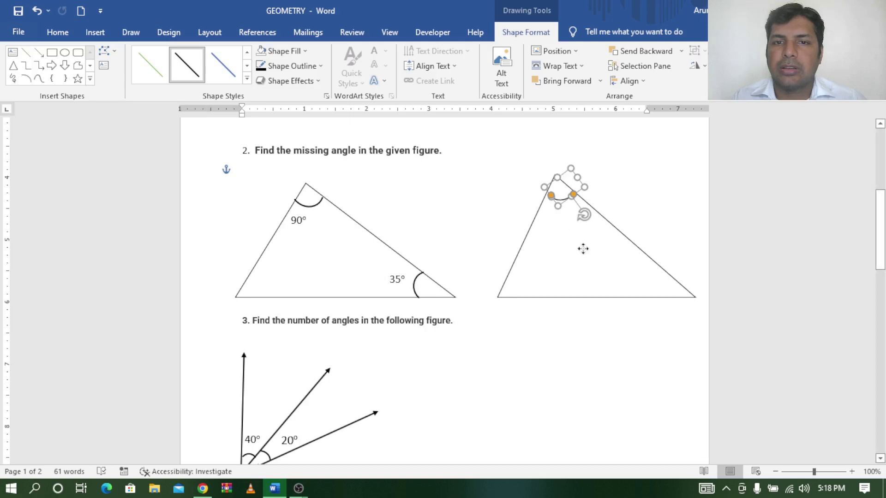
{"action": "left_click", "coordinate": [580, 264]}
{"action": "left_click", "coordinate": [559, 197]}
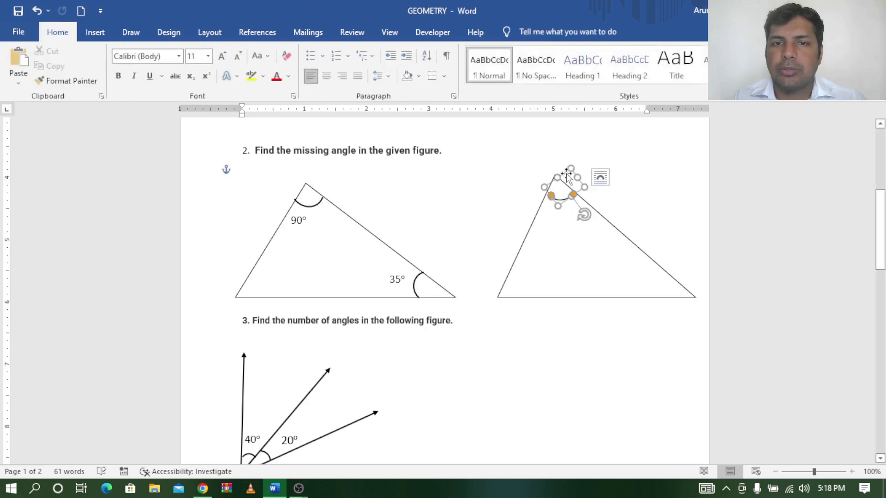
{"action": "left_click_drag", "start_coordinate": [565, 172], "coordinate": [564, 169]}
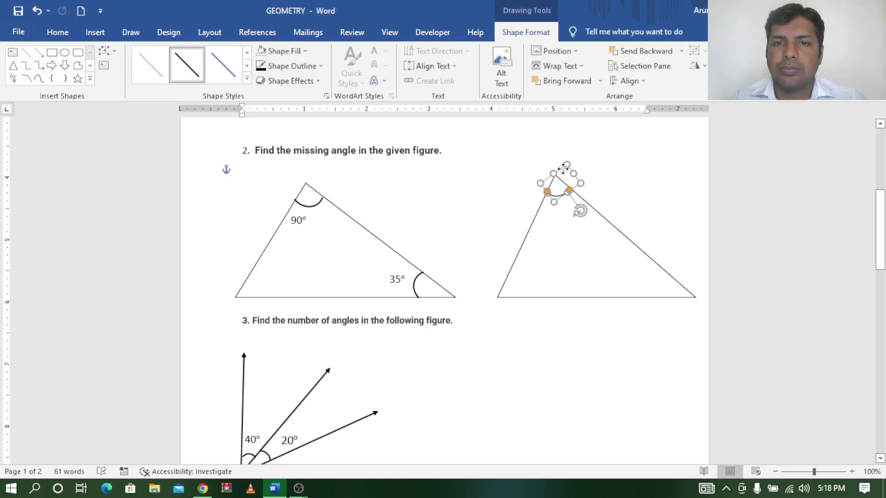
{"action": "left_click", "coordinate": [602, 277]}
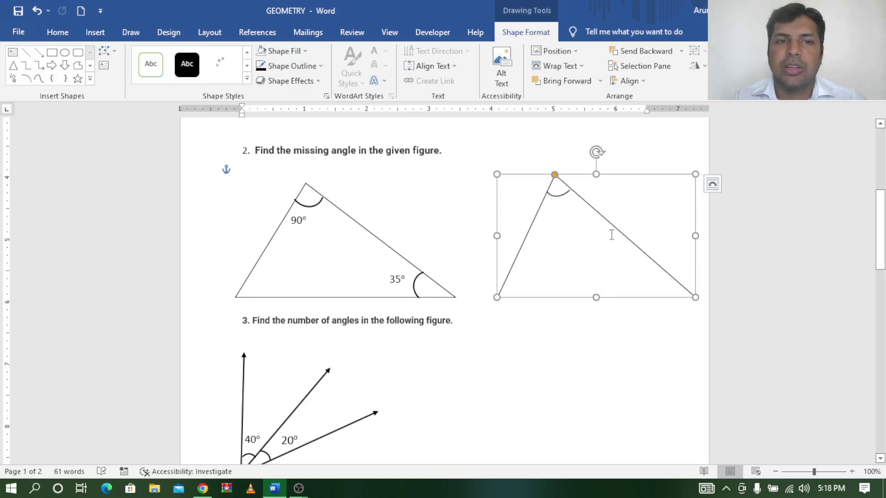
{"action": "left_click", "coordinate": [644, 141]}
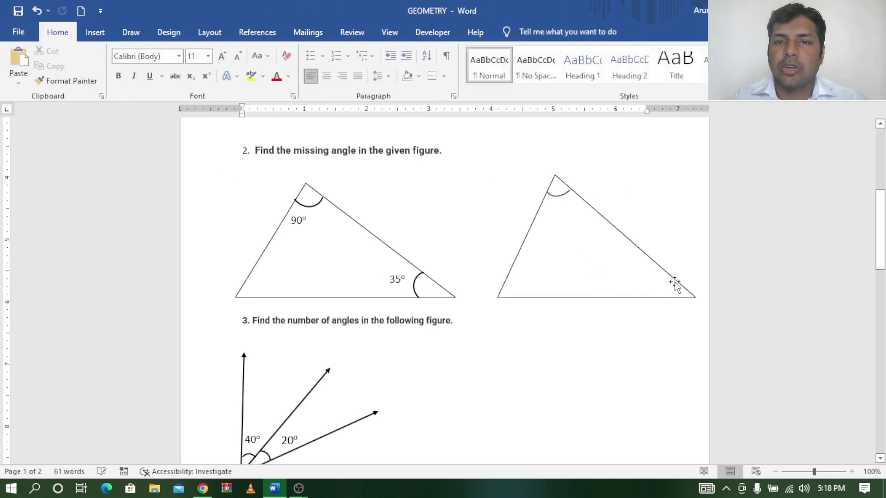
- Paste a copy of the top arc, rotate it and fit it into the bottom-right corner
{"action": "left_click", "coordinate": [559, 195]}
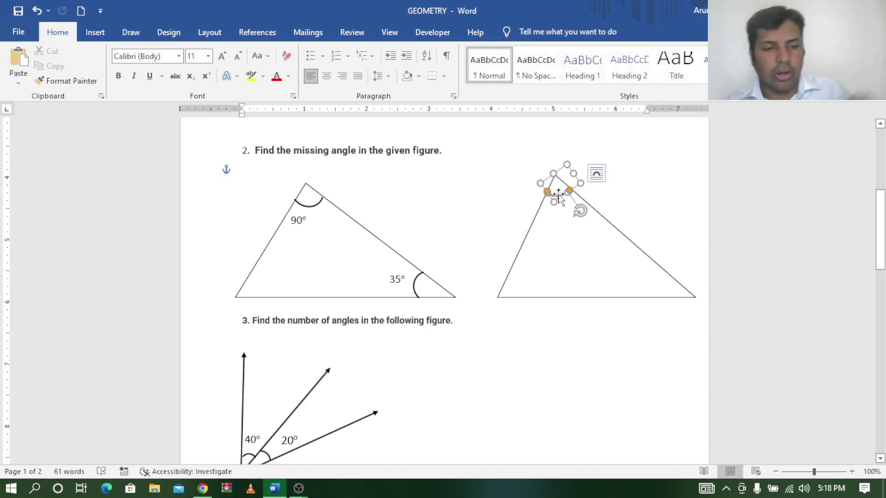
{"action": "key", "text": "ctrl+v"}
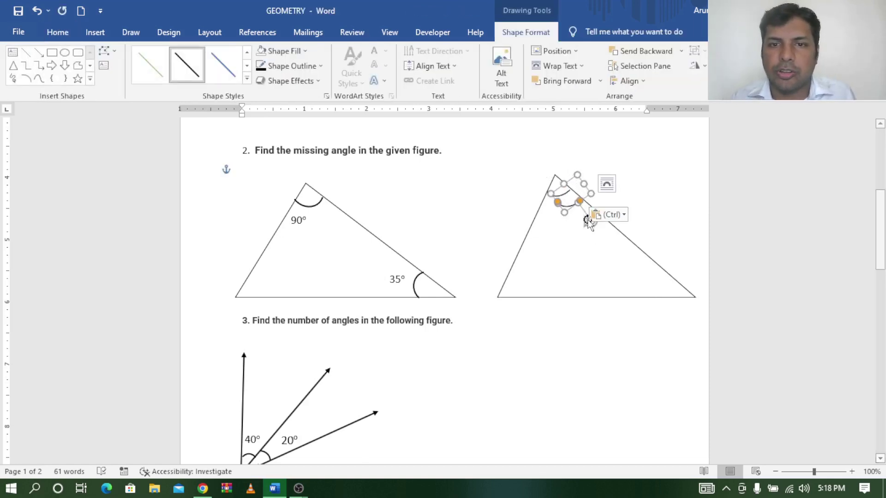
{"action": "left_click_drag", "start_coordinate": [569, 179], "coordinate": [589, 225]}
{"action": "left_click_drag", "start_coordinate": [609, 268], "coordinate": [546, 238]}
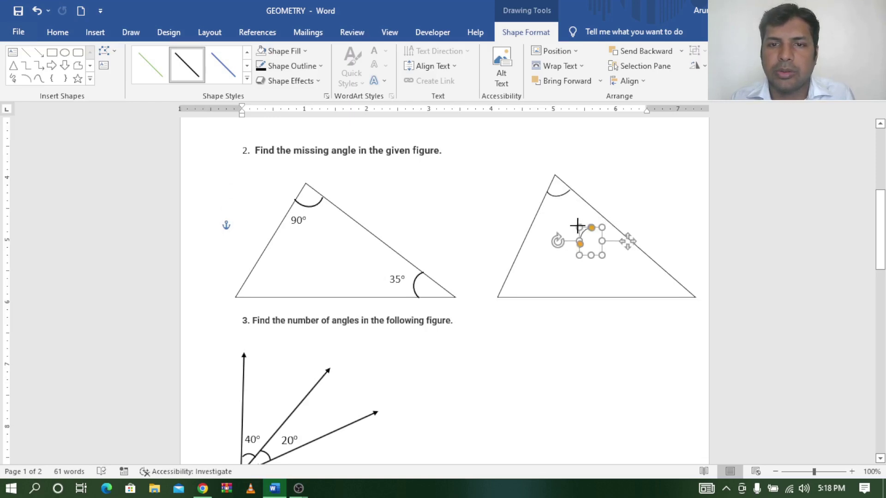
{"action": "left_click_drag", "start_coordinate": [580, 223], "coordinate": [581, 231]}
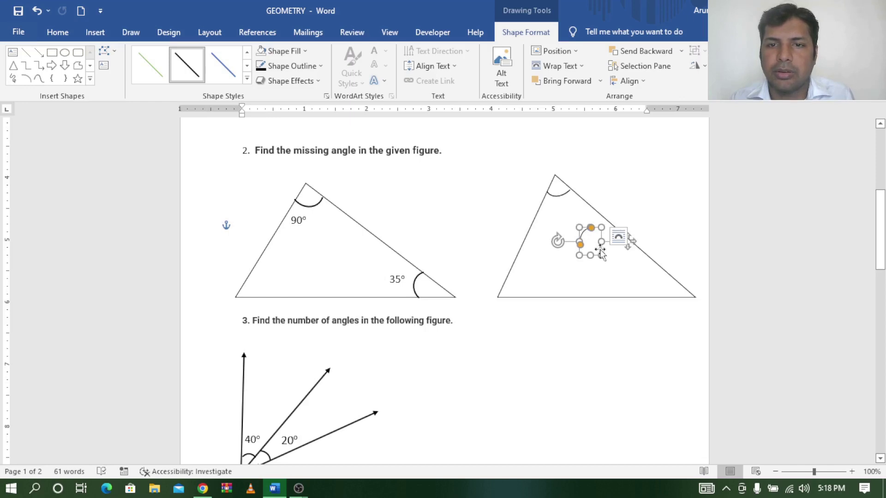
{"action": "left_click_drag", "start_coordinate": [600, 249], "coordinate": [636, 299]}
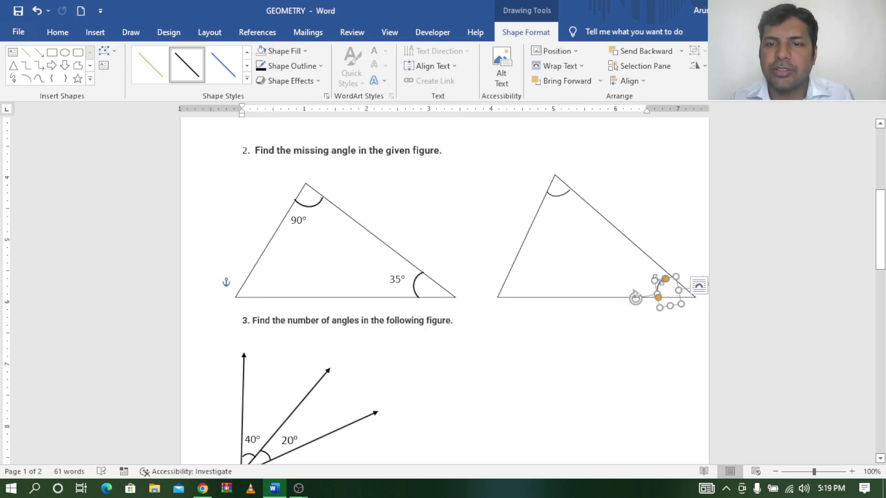
{"action": "left_click_drag", "start_coordinate": [660, 281], "coordinate": [663, 279]}
{"action": "key", "text": "Right"}
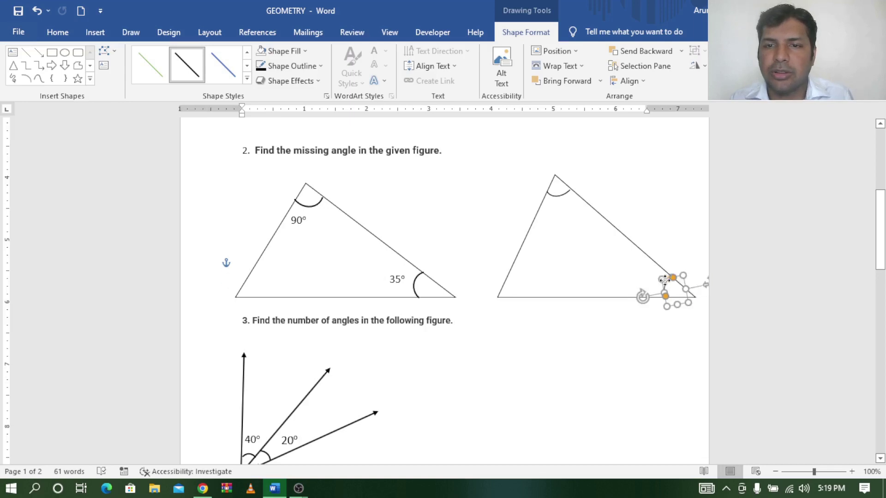
{"action": "left_click", "coordinate": [671, 226]}
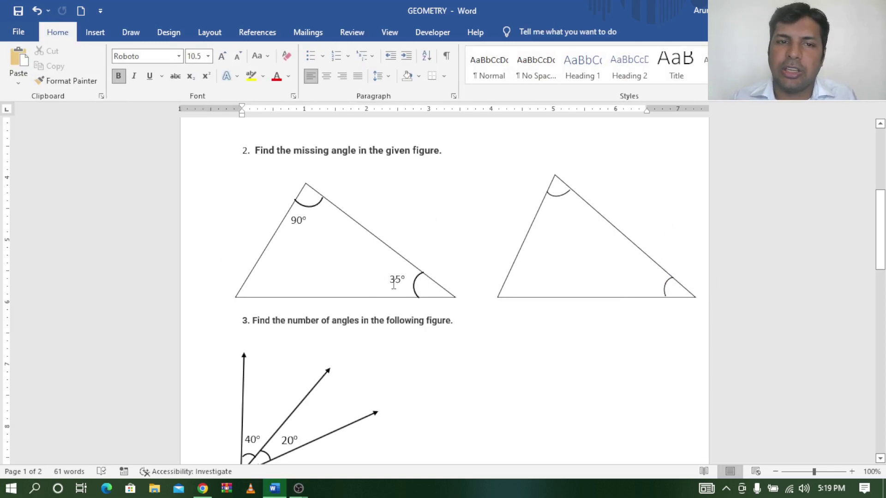
- Draw a text box at the bottom-right angle and type 35o
{"action": "left_click", "coordinate": [94, 36]}
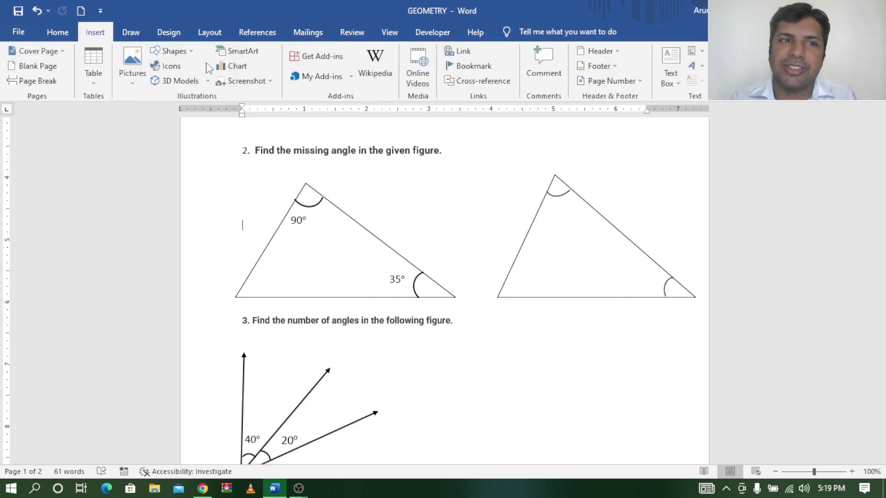
{"action": "left_click", "coordinate": [671, 81]}
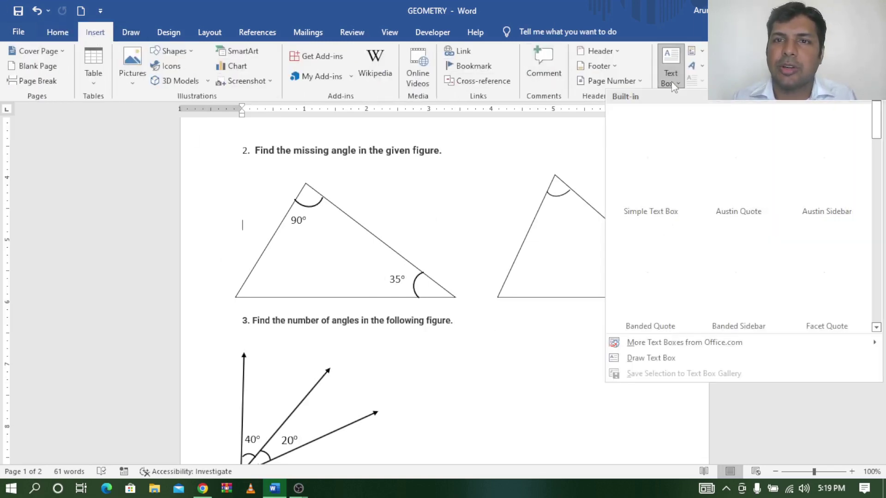
{"action": "left_click", "coordinate": [651, 359]}
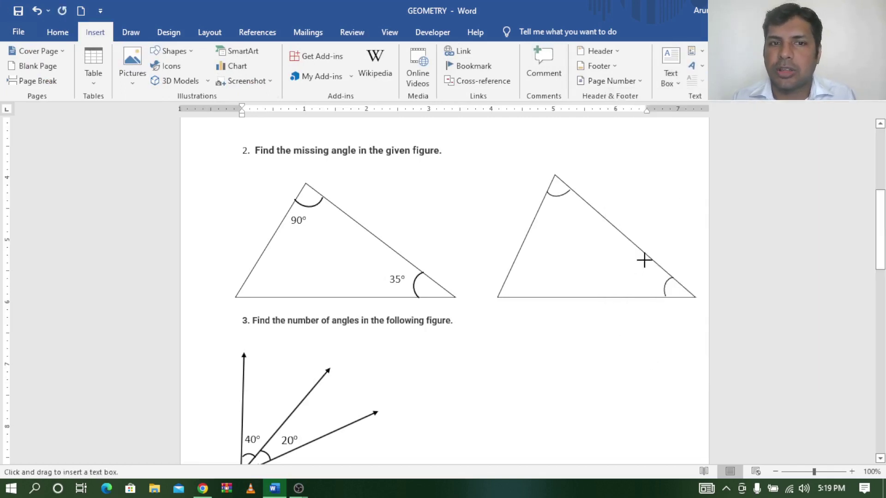
{"action": "mouse_move", "coordinate": [630, 268]}
{"action": "left_mouse_down"}
{"action": "mouse_move", "coordinate": [655, 290]}
{"action": "mouse_move", "coordinate": [615, 279]}
{"action": "left_mouse_up"}
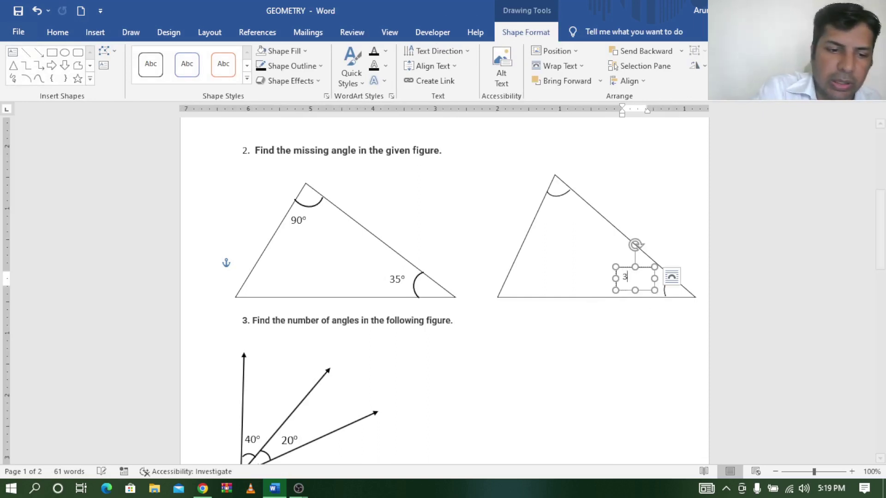
{"action": "type", "text": "35o"}
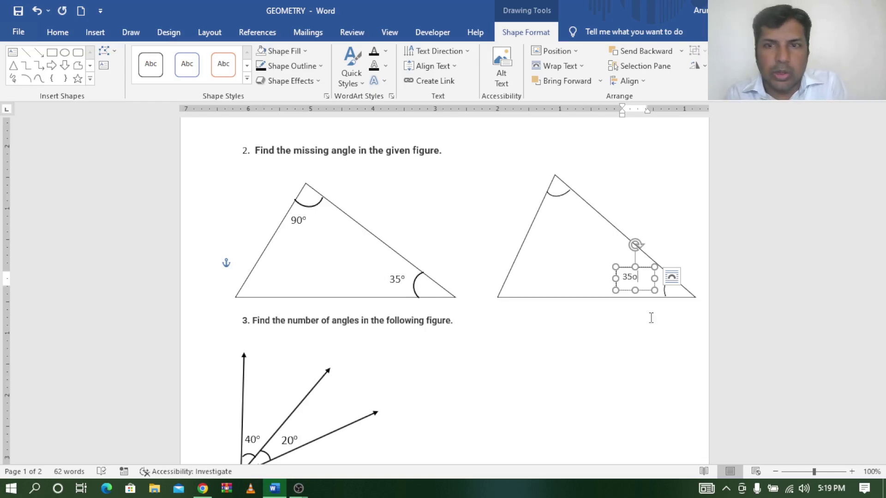
- Superscript the o to make 35° and enlarge the label to size 14
{"action": "key", "text": "shift+Left"}
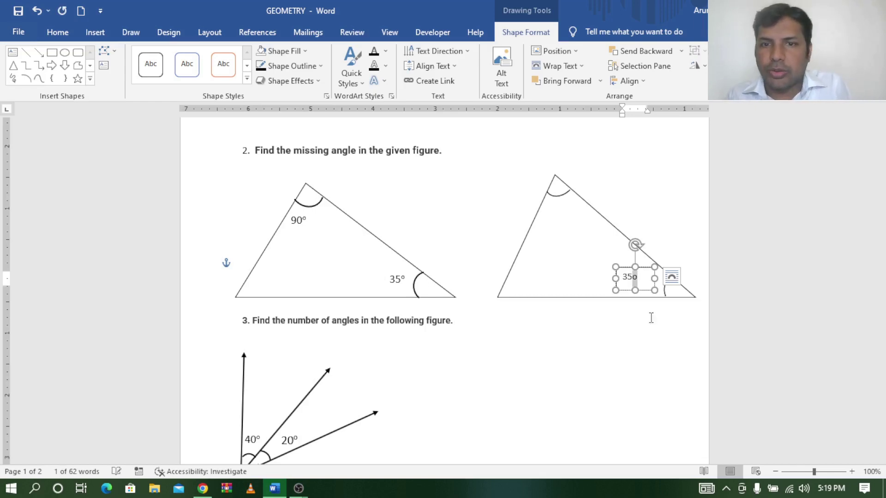
{"action": "left_click", "coordinate": [55, 34]}
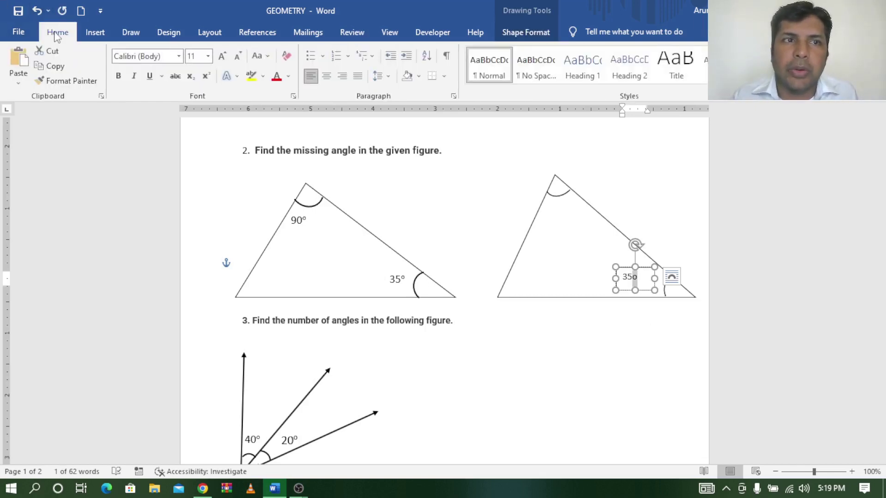
{"action": "left_click", "coordinate": [207, 77]}
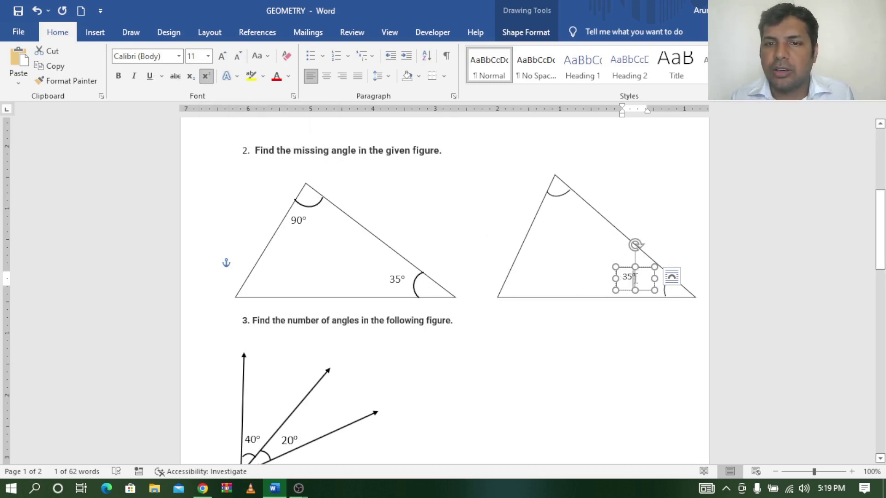
{"action": "left_click_drag", "start_coordinate": [644, 285], "coordinate": [615, 282]}
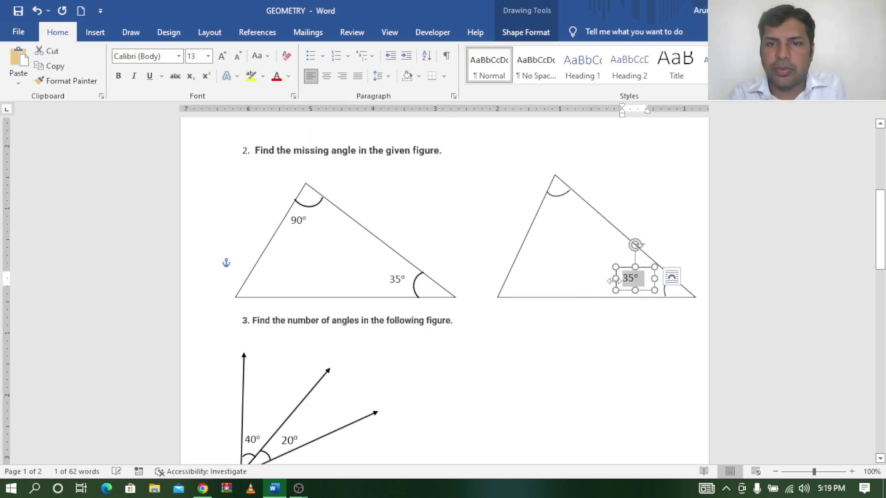
{"action": "key", "text": "ctrl+shift+period"}
{"action": "key", "text": "ctrl+shift+period"}
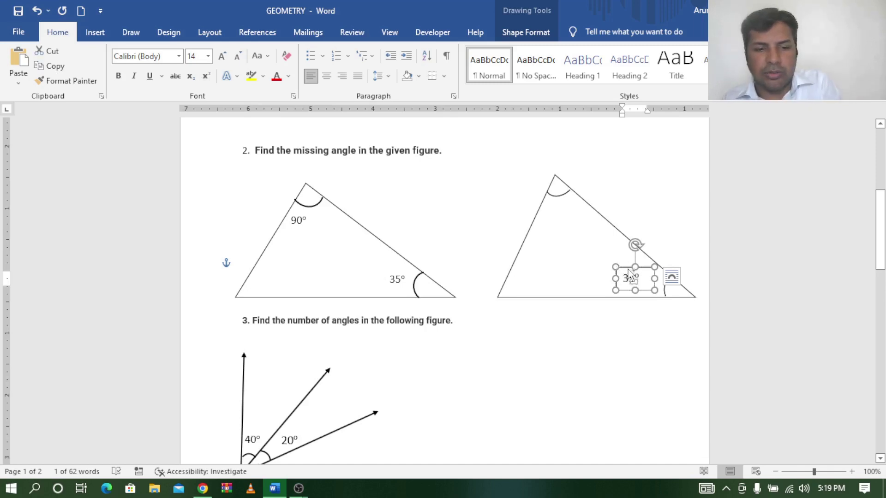
{"action": "left_click", "coordinate": [560, 216]}
- Undo a misplaced paste, duplicate the 35° label to the top angle, and change it to 90°
{"action": "key", "text": "ctrl+v"}
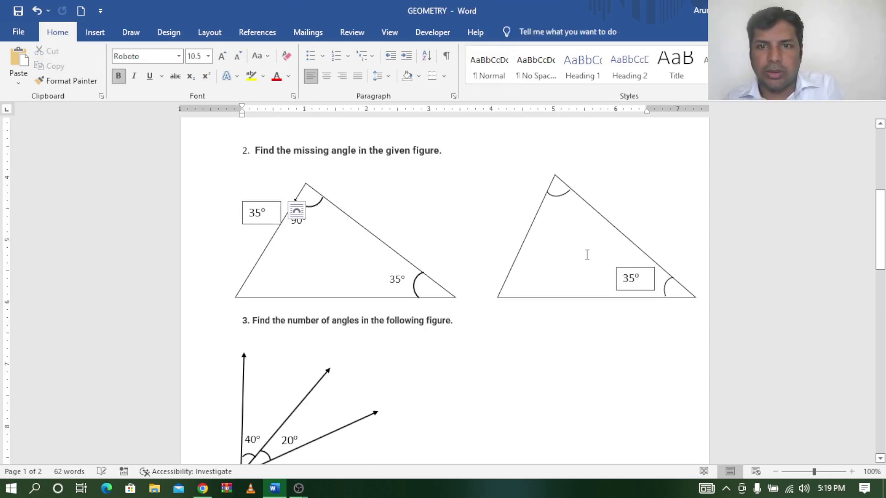
{"action": "left_click", "coordinate": [244, 203]}
{"action": "left_click", "coordinate": [255, 212]}
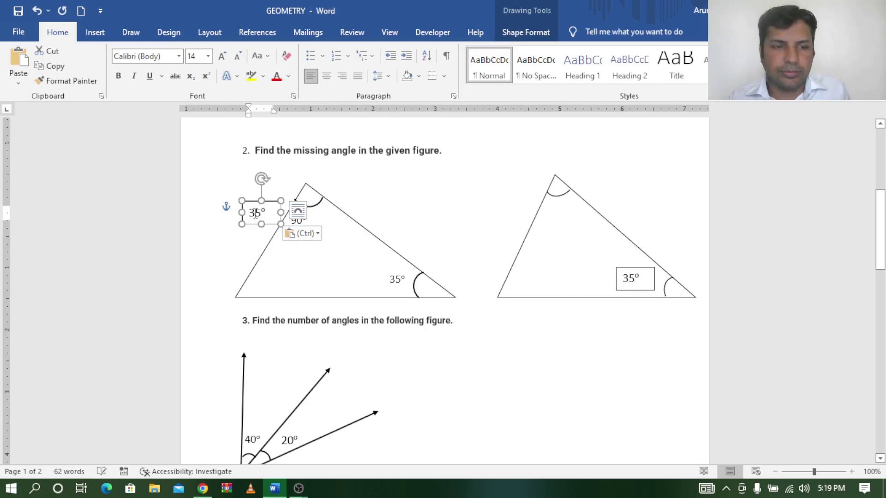
{"action": "key", "text": "ctrl+z"}
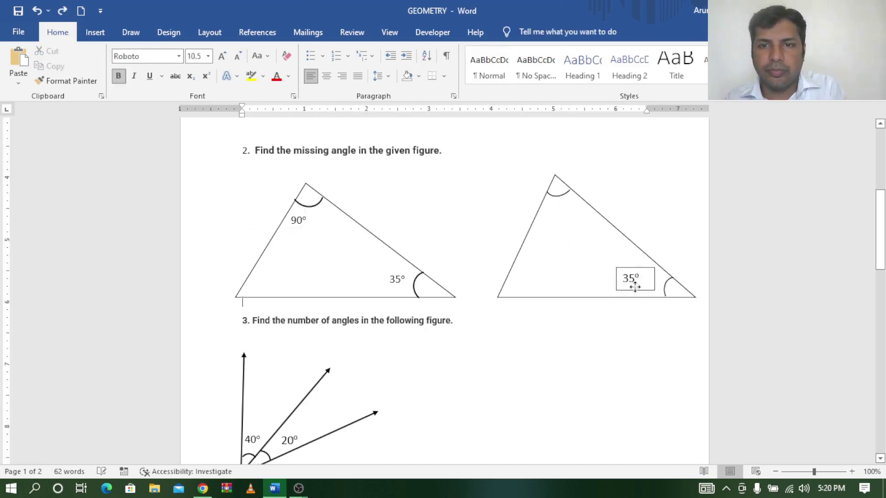
{"action": "left_click", "coordinate": [635, 278]}
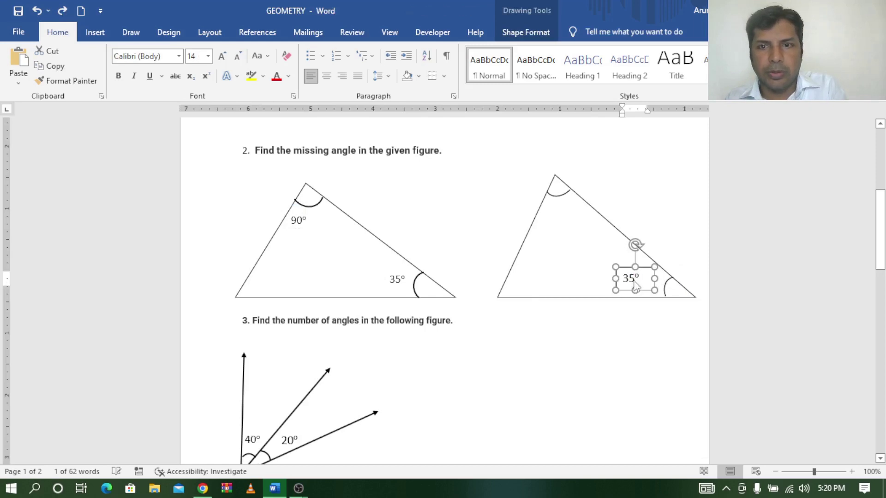
{"action": "key", "text": "ctrl+v"}
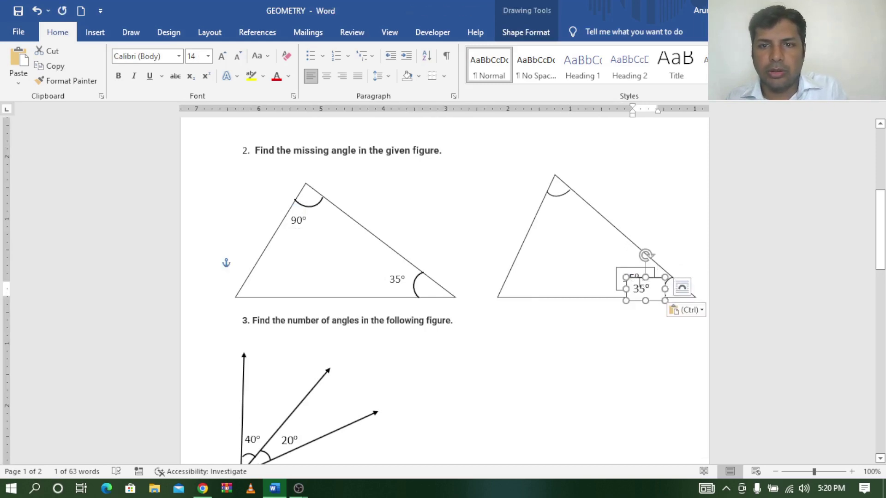
{"action": "left_click_drag", "start_coordinate": [638, 281], "coordinate": [561, 203]}
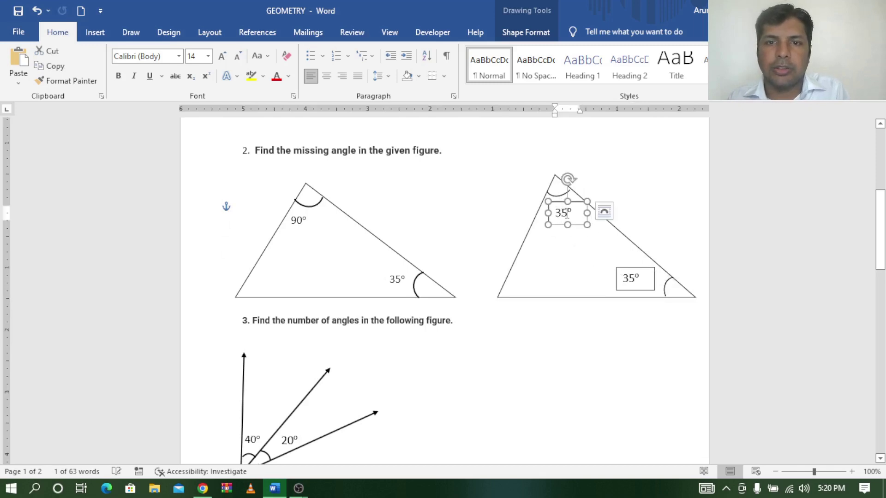
{"action": "left_click", "coordinate": [566, 214]}
{"action": "key", "text": "BackSpace"}
{"action": "key", "text": "BackSpace"}
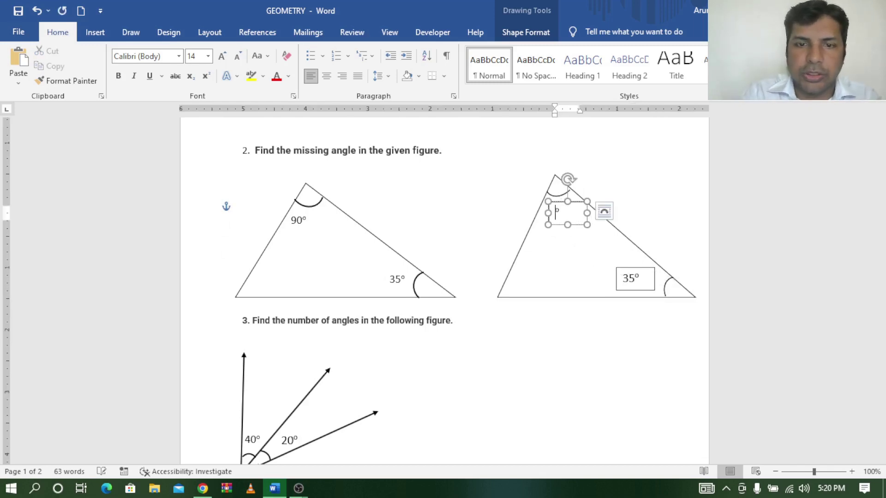
{"action": "type", "text": "90"}
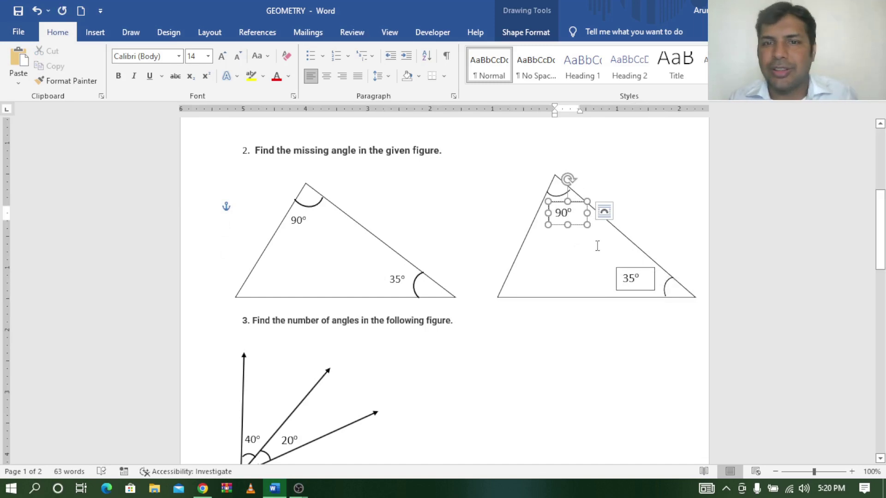
- Select the lower 35° label and open its Shape Outline options
{"action": "left_click", "coordinate": [635, 275]}
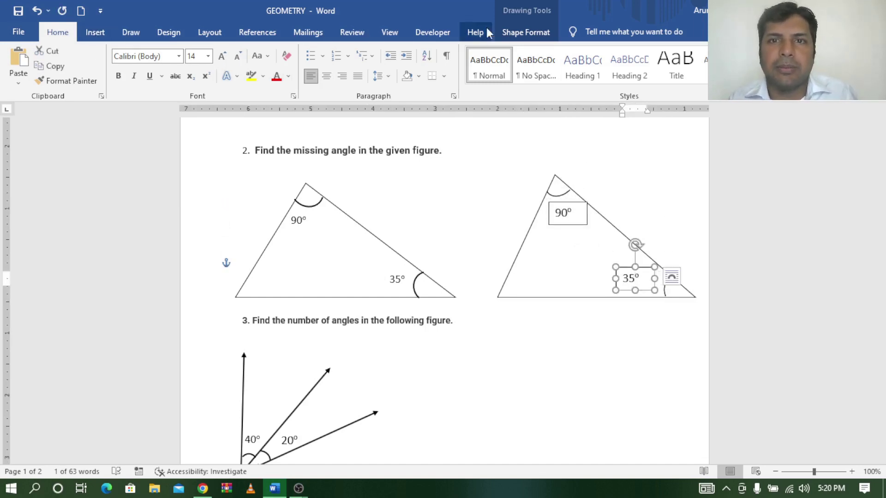
{"action": "left_click", "coordinate": [517, 34]}
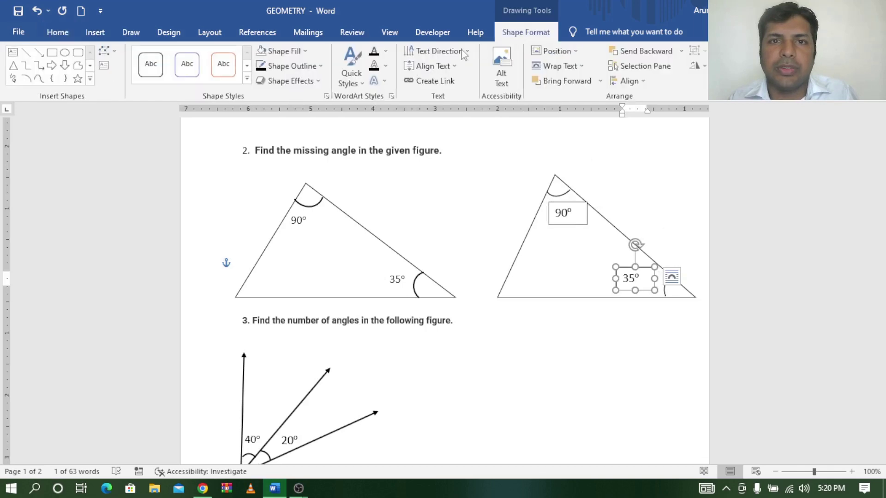
{"action": "left_click", "coordinate": [294, 68]}
- Remove the border outlines from the 35° and 90° labels on the copied triangle
{"action": "left_click", "coordinate": [283, 181]}
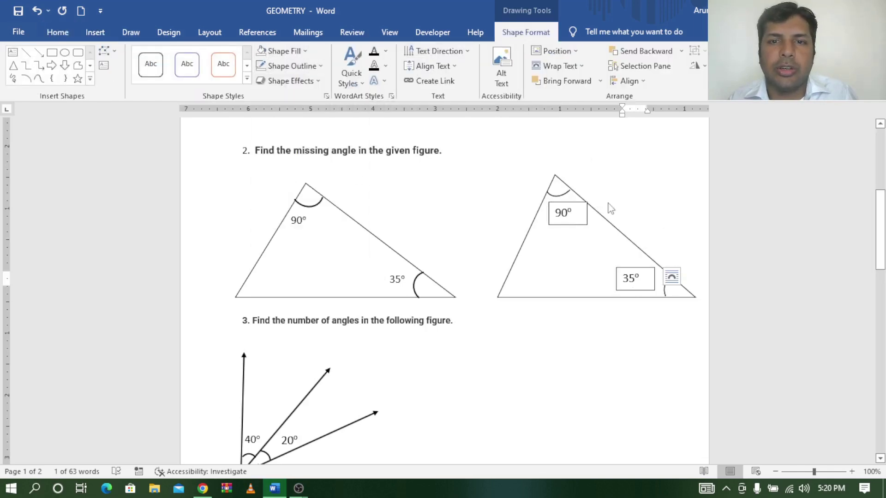
{"action": "left_click", "coordinate": [572, 204]}
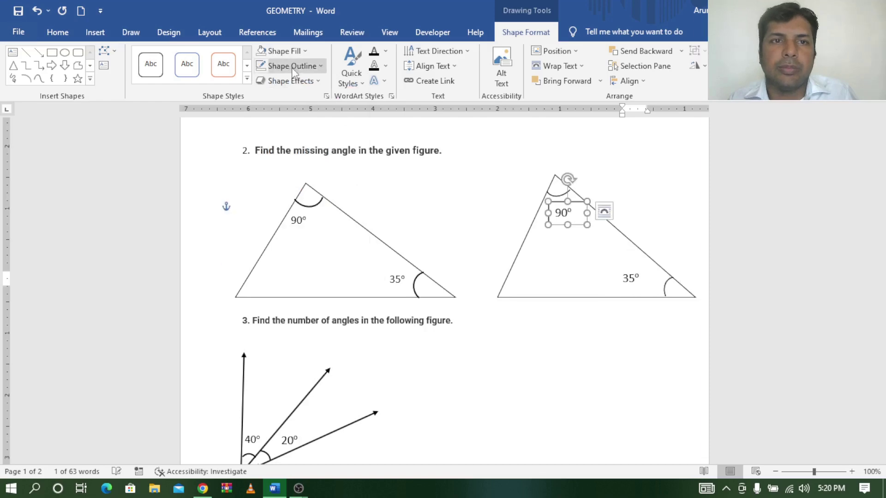
{"action": "left_click", "coordinate": [291, 67]}
{"action": "left_click", "coordinate": [268, 180]}
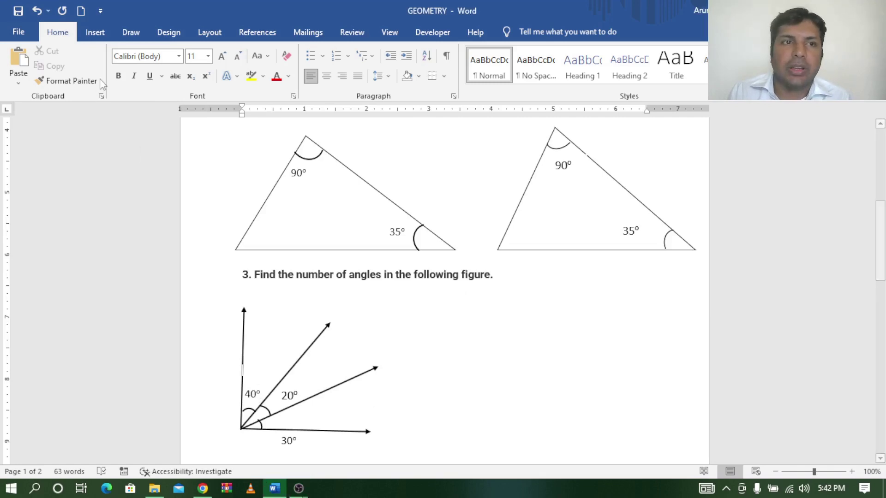
- Draw a vertical and a horizontal arrow meeting at one corner, right of question 3's figure
{"action": "left_click", "coordinate": [93, 32]}
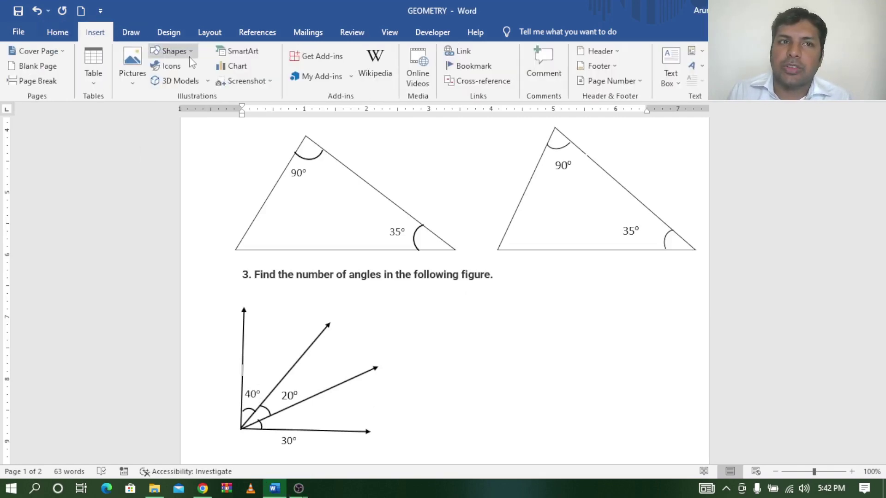
{"action": "left_click", "coordinate": [171, 51]}
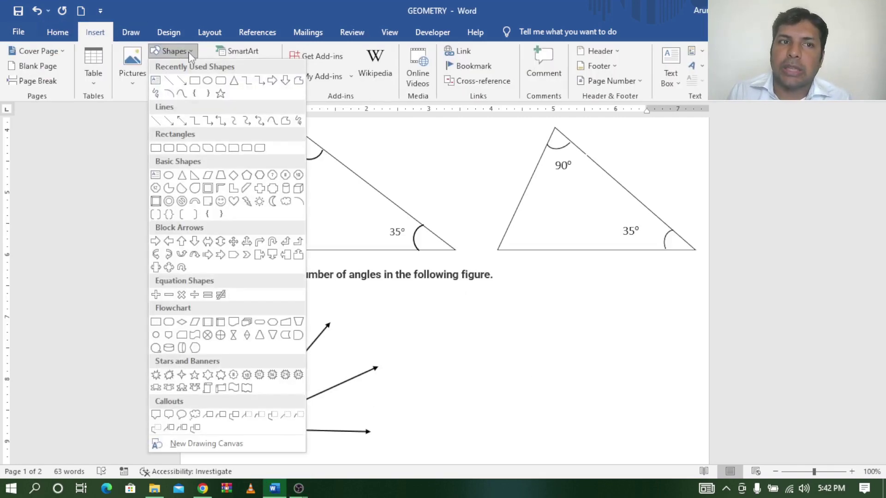
{"action": "left_click", "coordinate": [169, 121]}
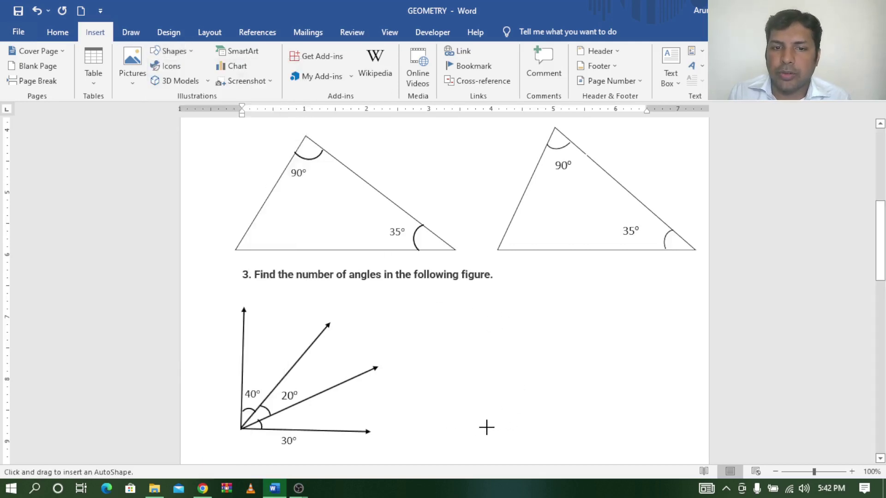
{"action": "left_click_drag", "start_coordinate": [487, 428], "coordinate": [483, 305]}
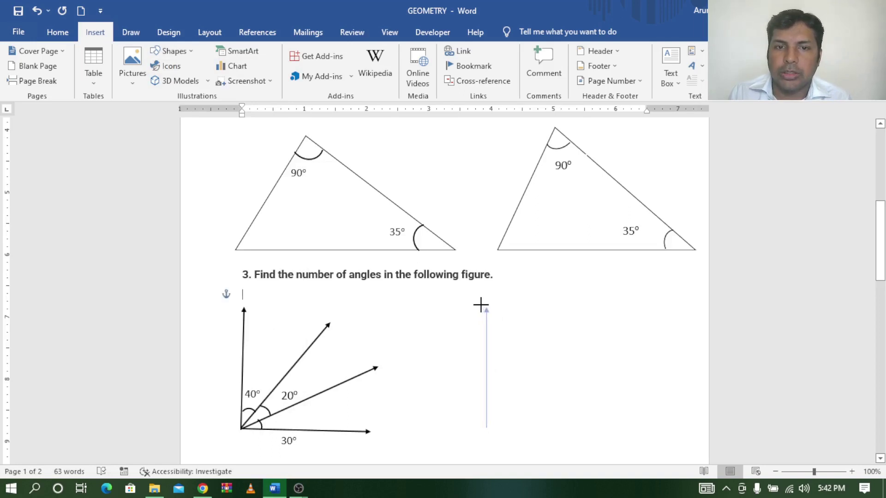
{"action": "left_click_drag", "start_coordinate": [481, 305], "coordinate": [482, 305]}
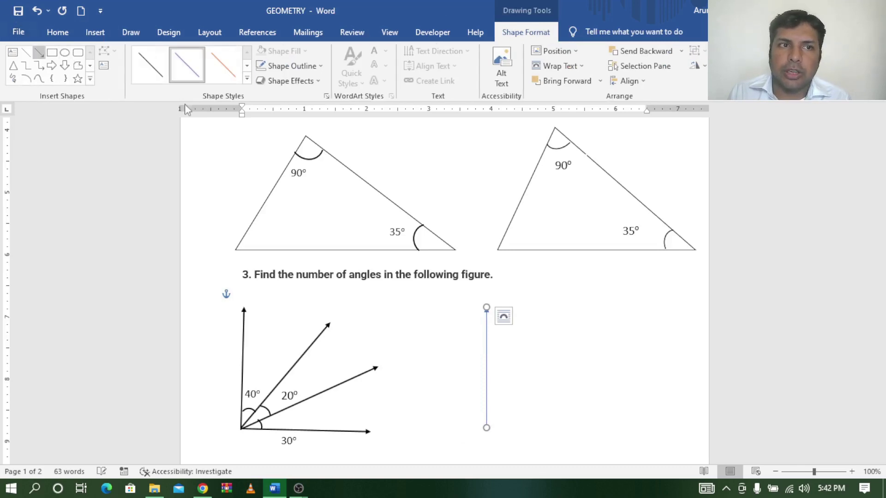
{"action": "left_click_drag", "start_coordinate": [486, 428], "coordinate": [612, 427]}
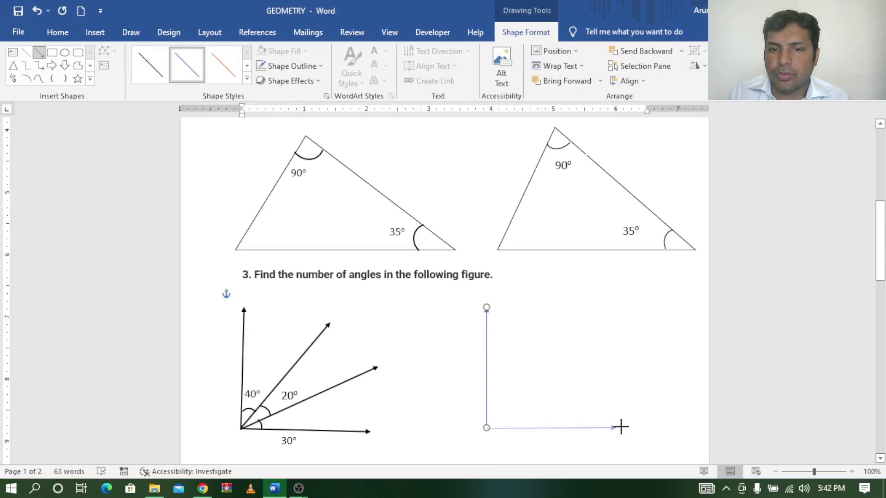
{"action": "left_click_drag", "start_coordinate": [624, 427], "coordinate": [623, 427]}
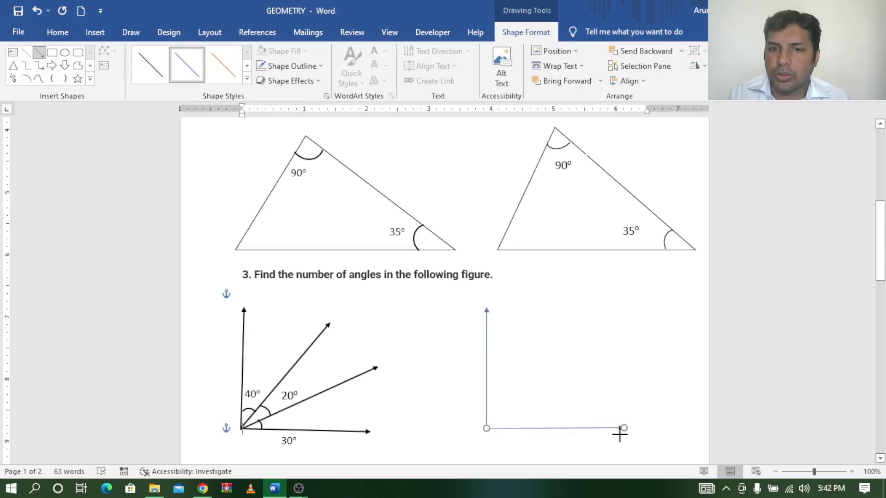
- Apply the thick black Intense Line - Dark 1 style to both arrows
{"action": "left_click", "coordinate": [485, 364]}
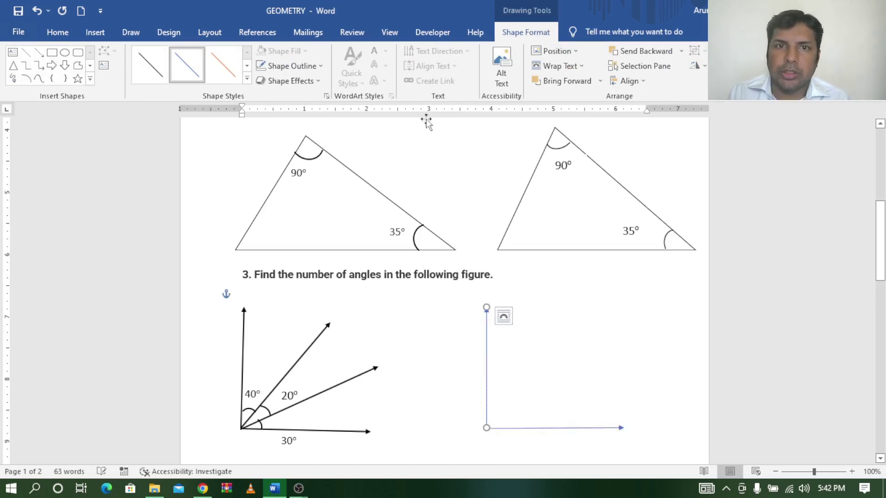
{"action": "left_click", "coordinate": [248, 82]}
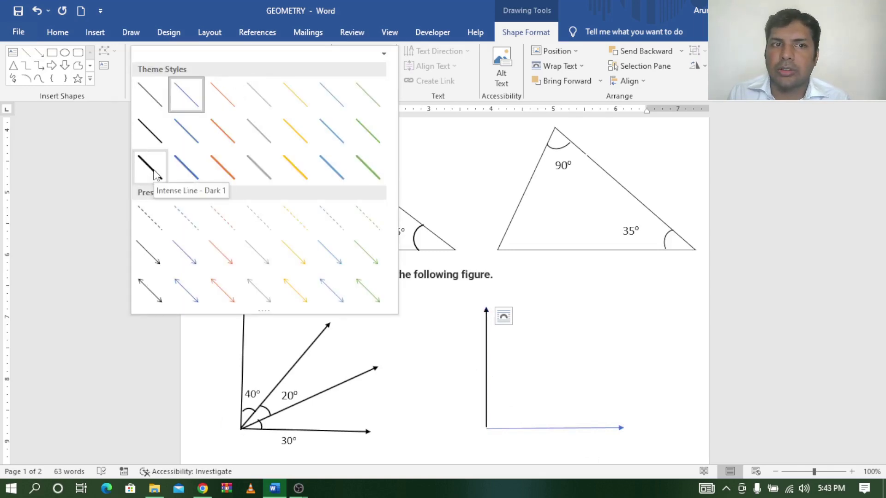
{"action": "left_click", "coordinate": [154, 173]}
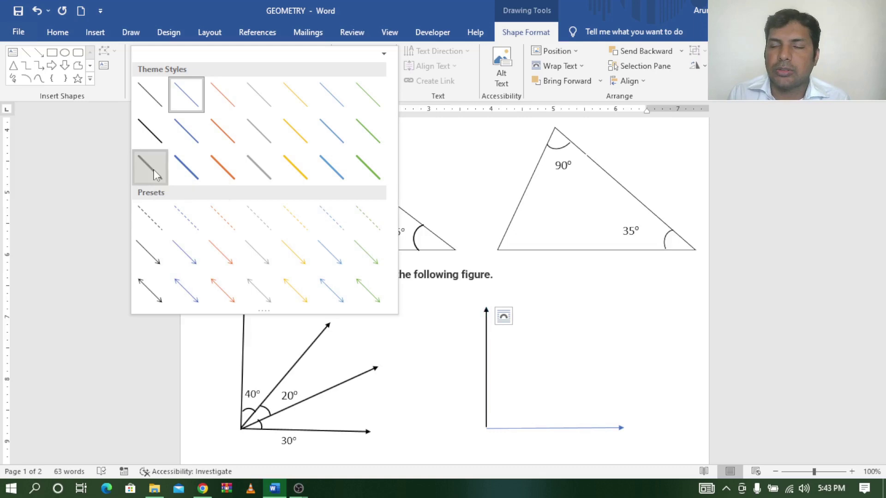
{"action": "left_click", "coordinate": [543, 430]}
{"action": "left_click", "coordinate": [248, 79]}
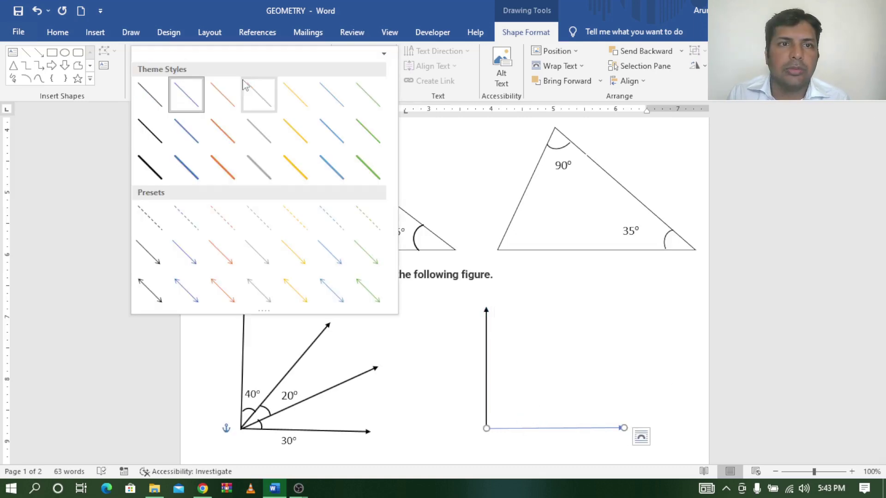
{"action": "left_click", "coordinate": [154, 173]}
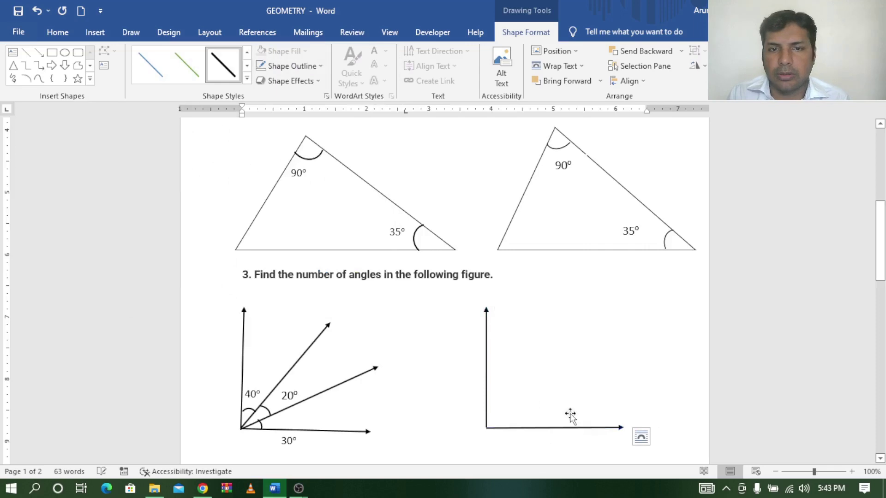
{"action": "left_click", "coordinate": [488, 429]}
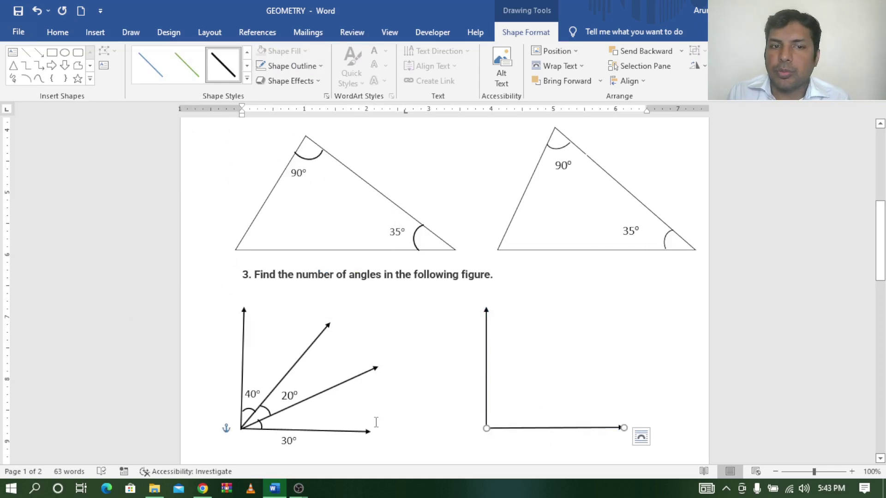
- Draw a black slanted arrow up and to the right from the shared corner
{"action": "left_click", "coordinate": [39, 52]}
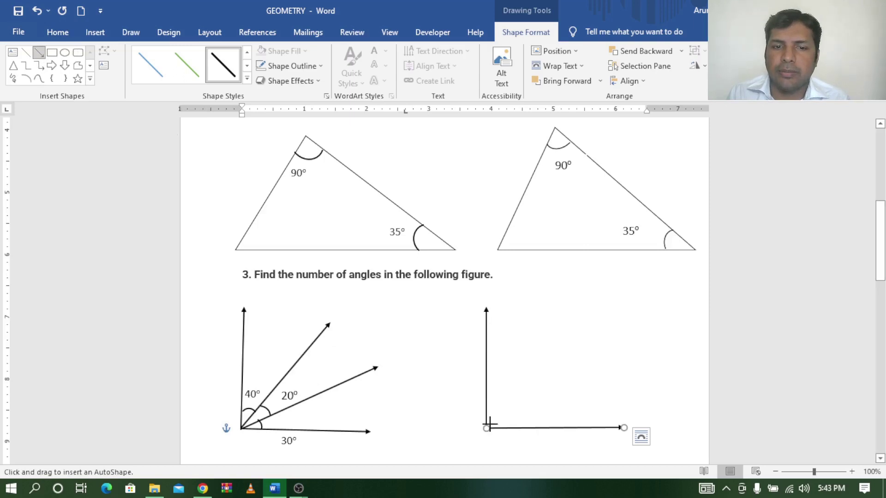
{"action": "mouse_move", "coordinate": [486, 429]}
{"action": "left_mouse_down"}
{"action": "mouse_move", "coordinate": [542, 326]}
{"action": "mouse_move", "coordinate": [561, 306]}
{"action": "mouse_move", "coordinate": [575, 318]}
{"action": "left_mouse_up"}
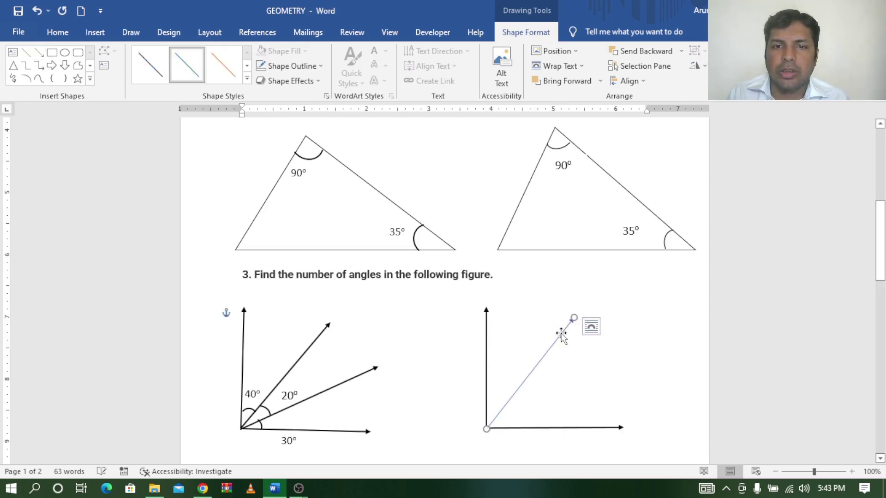
{"action": "left_click", "coordinate": [247, 78]}
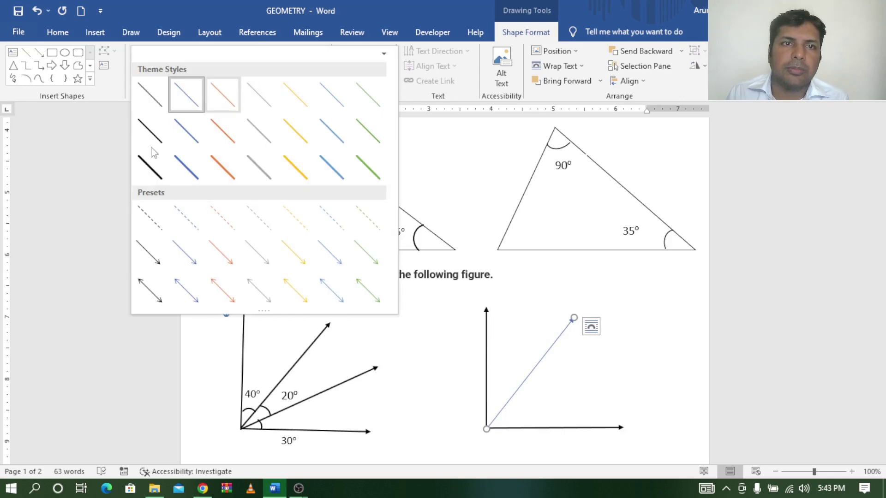
{"action": "left_click", "coordinate": [157, 174]}
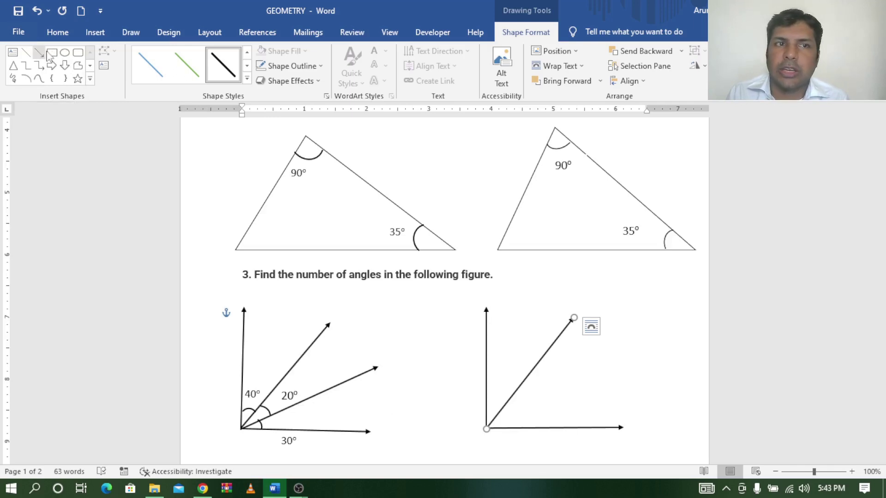
- Add a fourth black arrow from the corner, angled lower toward the right
{"action": "left_click", "coordinate": [96, 34]}
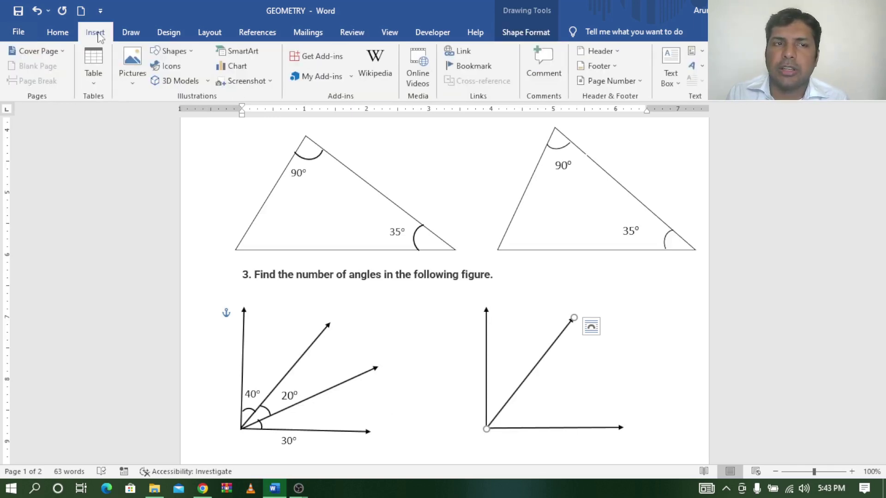
{"action": "left_click", "coordinate": [187, 53]}
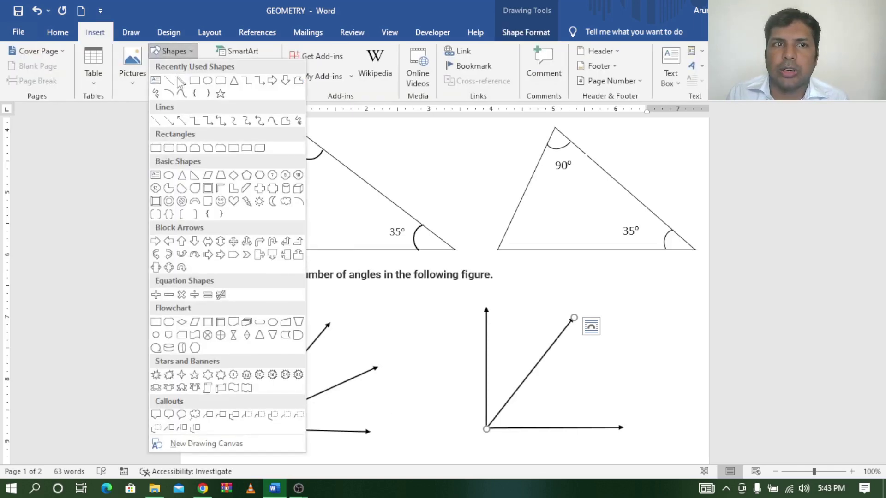
{"action": "left_click", "coordinate": [181, 81]}
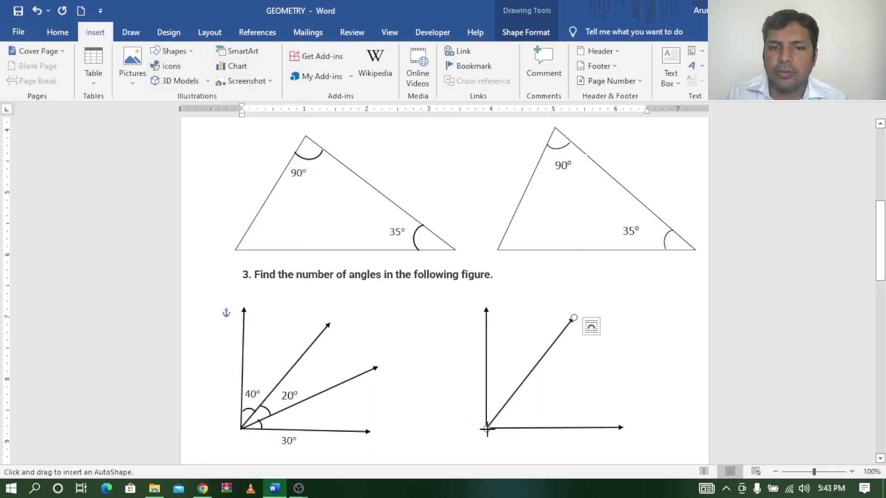
{"action": "left_click_drag", "start_coordinate": [487, 429], "coordinate": [622, 346]}
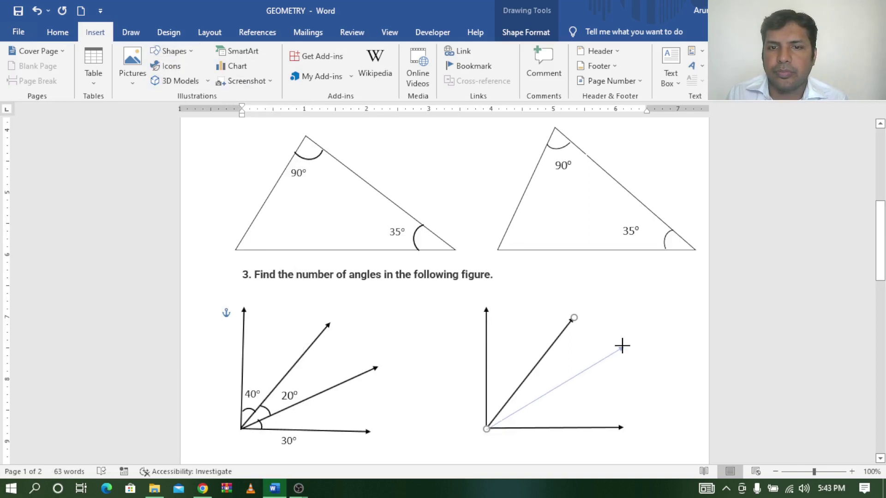
{"action": "left_click_drag", "start_coordinate": [622, 346], "coordinate": [620, 348]}
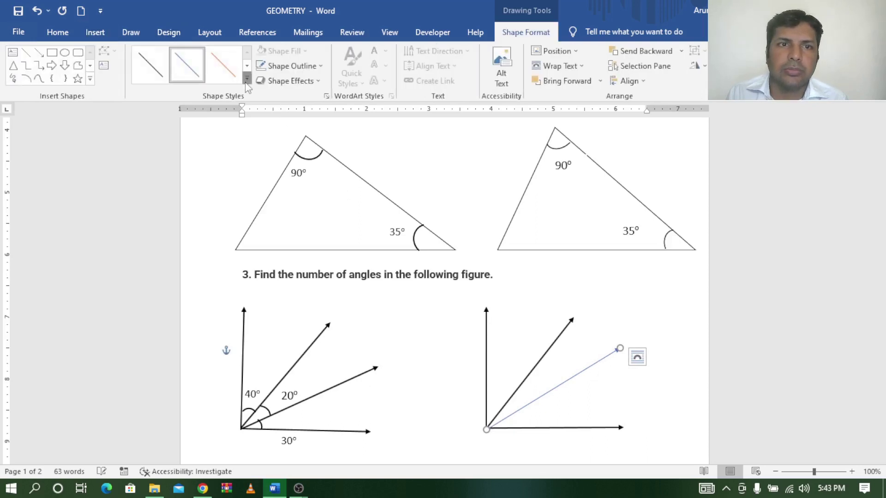
{"action": "left_click", "coordinate": [247, 79]}
{"action": "left_click", "coordinate": [154, 174]}
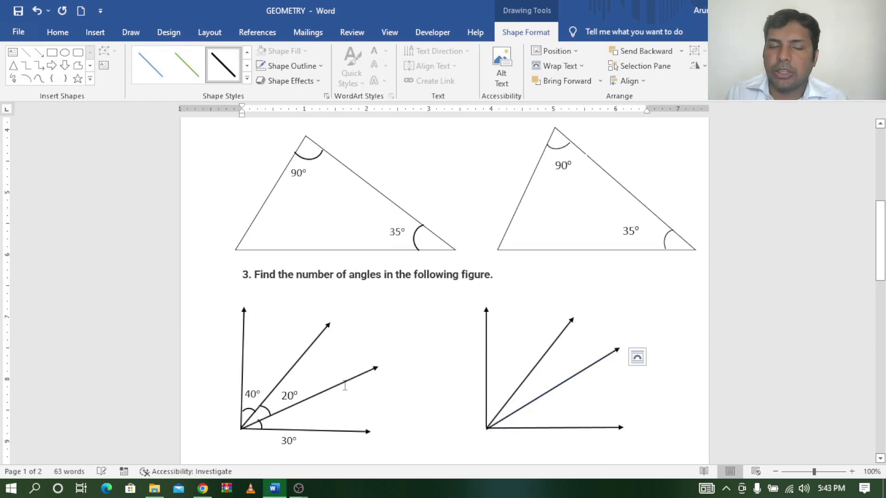
- Move the 30° label up inside its angle in the left figure
{"action": "left_click", "coordinate": [284, 443]}
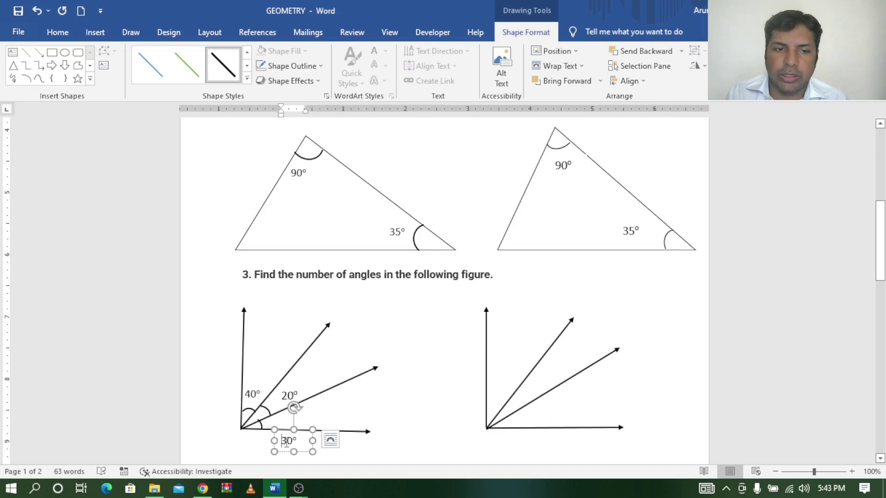
{"action": "left_click_drag", "start_coordinate": [285, 430], "coordinate": [298, 405]}
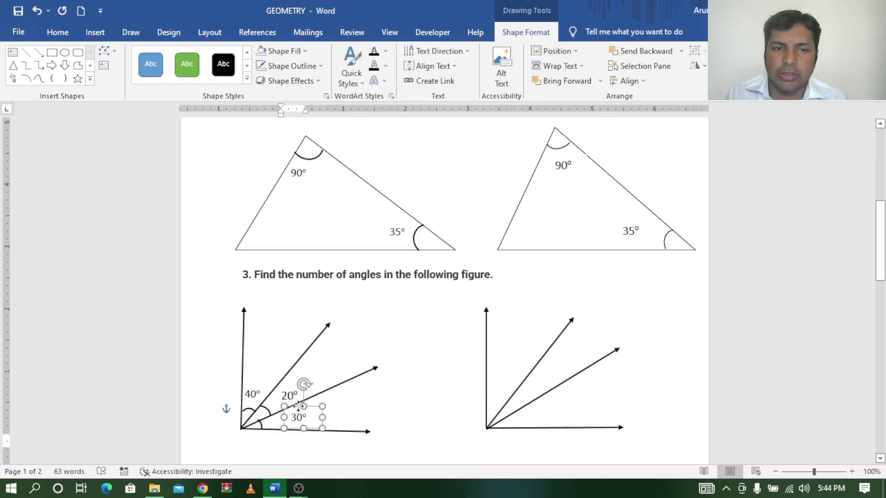
{"action": "left_click", "coordinate": [408, 402]}
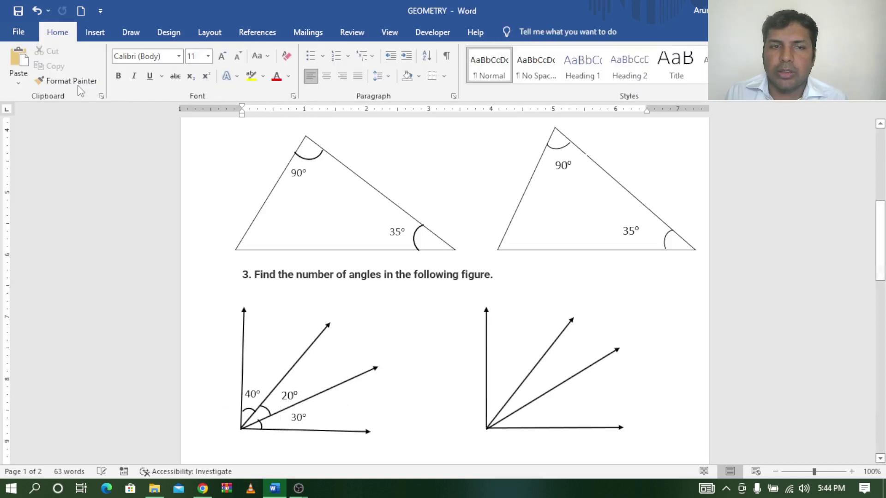
- Draw a small arc on the right figure and give it a black line style
{"action": "left_click", "coordinate": [95, 32]}
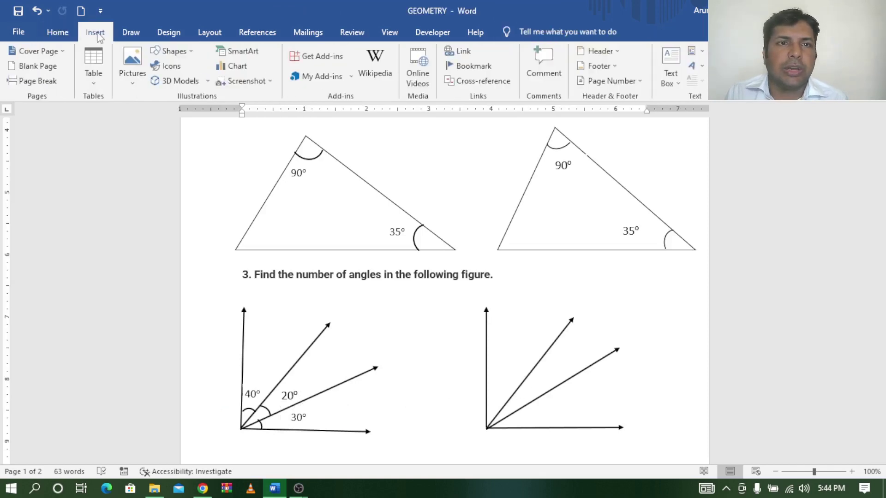
{"action": "left_click", "coordinate": [174, 51]}
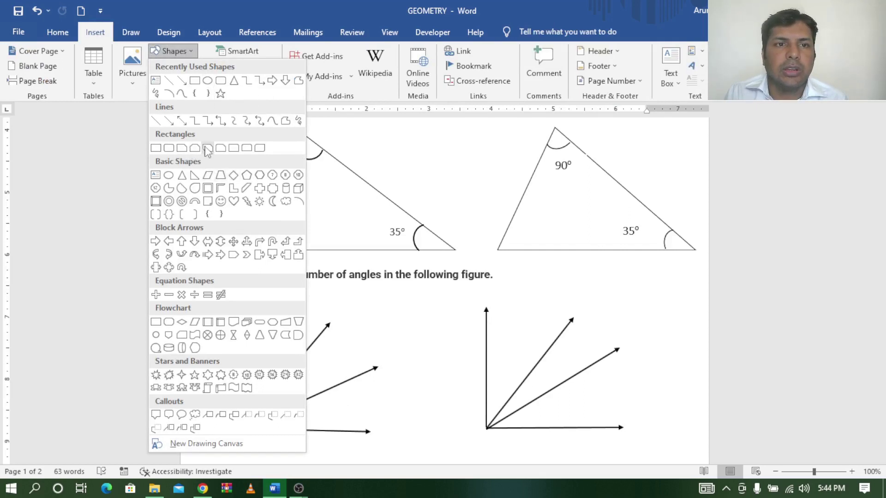
{"action": "left_click", "coordinate": [301, 202]}
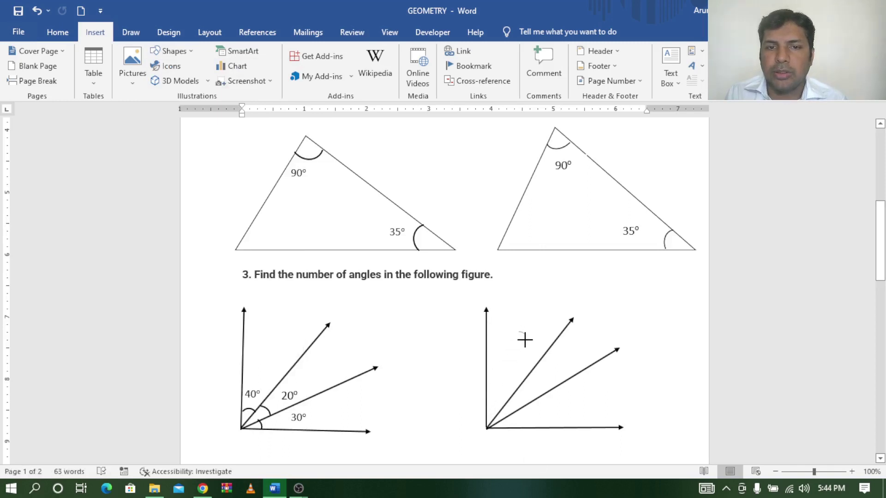
{"action": "mouse_move", "coordinate": [529, 339]}
{"action": "left_mouse_down"}
{"action": "mouse_move", "coordinate": [513, 331]}
{"action": "mouse_move", "coordinate": [536, 337]}
{"action": "left_mouse_up"}
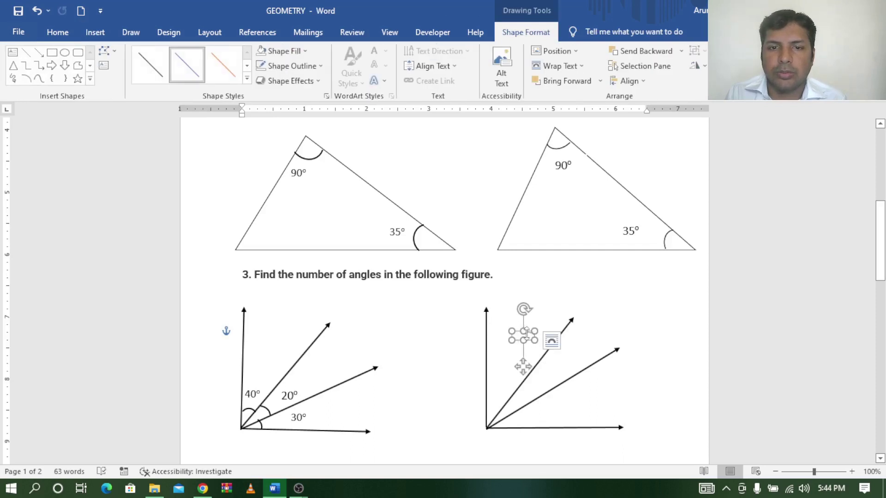
{"action": "left_click", "coordinate": [247, 78]}
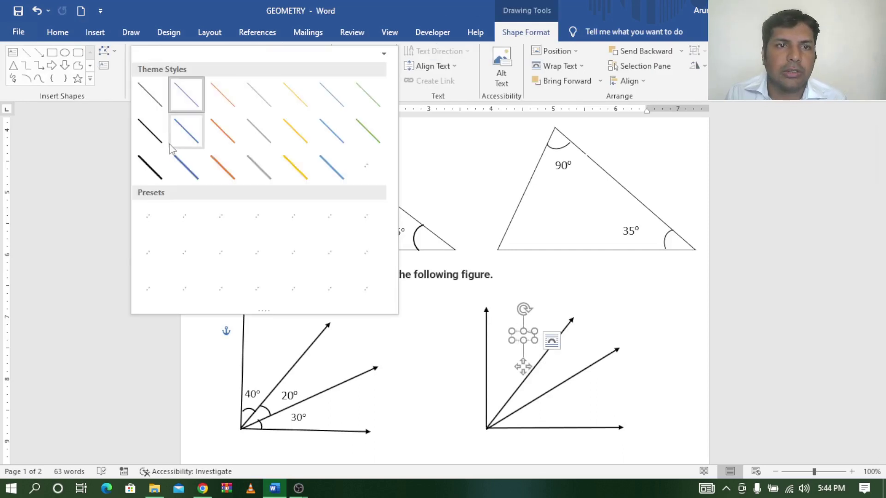
{"action": "left_click", "coordinate": [153, 171]}
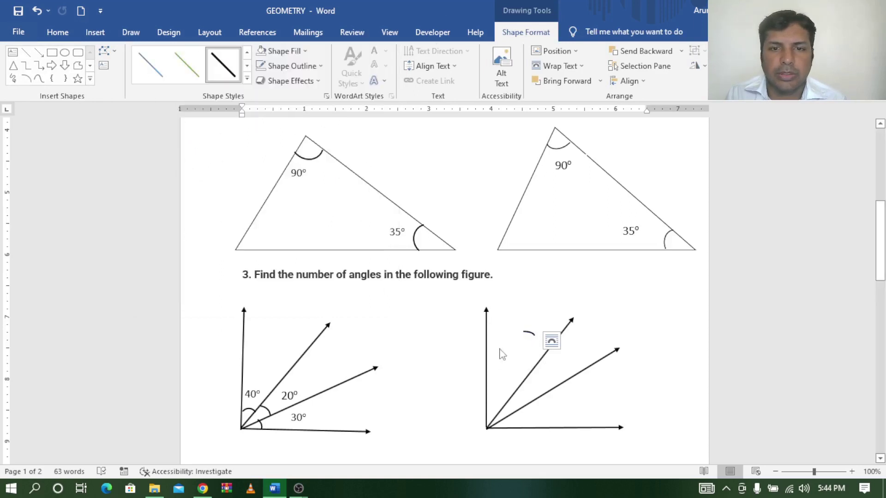
- Resize and slightly enlarge the arc so it sits at the figure's vertex
{"action": "left_click", "coordinate": [530, 336]}
{"action": "left_click_drag", "start_coordinate": [534, 340], "coordinate": [509, 402]}
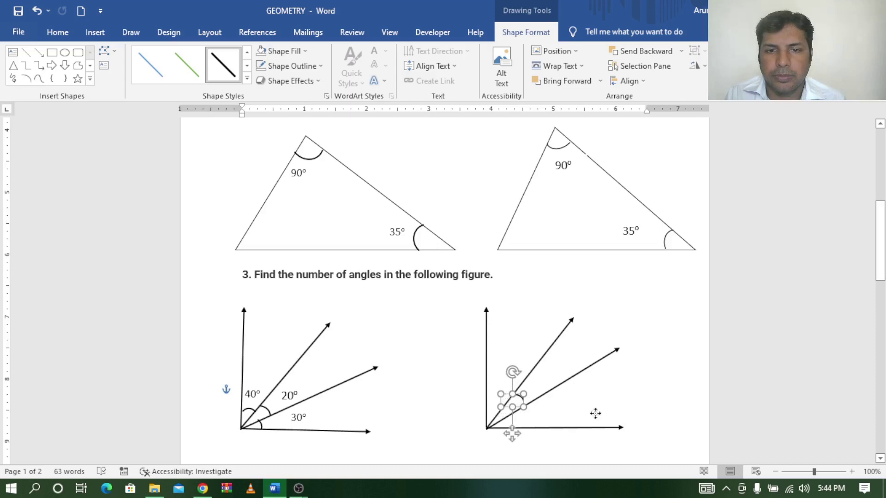
{"action": "left_click", "coordinate": [572, 407]}
{"action": "left_click", "coordinate": [516, 398]}
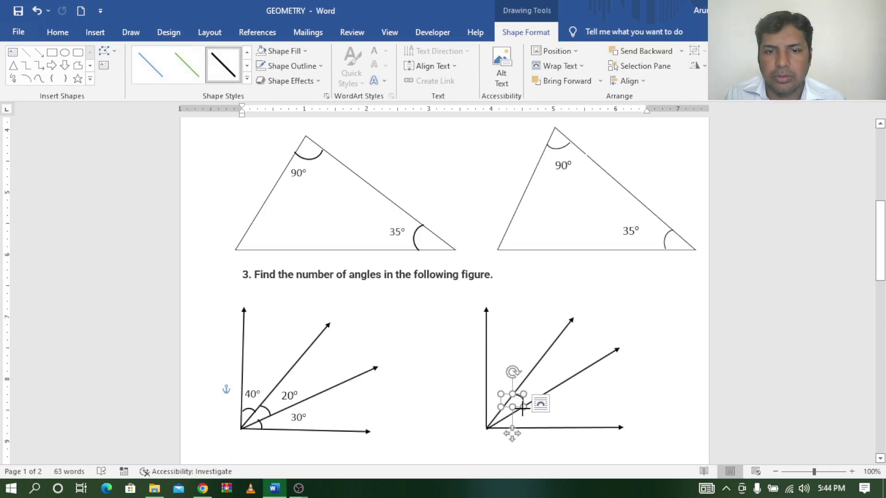
{"action": "left_click_drag", "start_coordinate": [524, 407], "coordinate": [527, 411]}
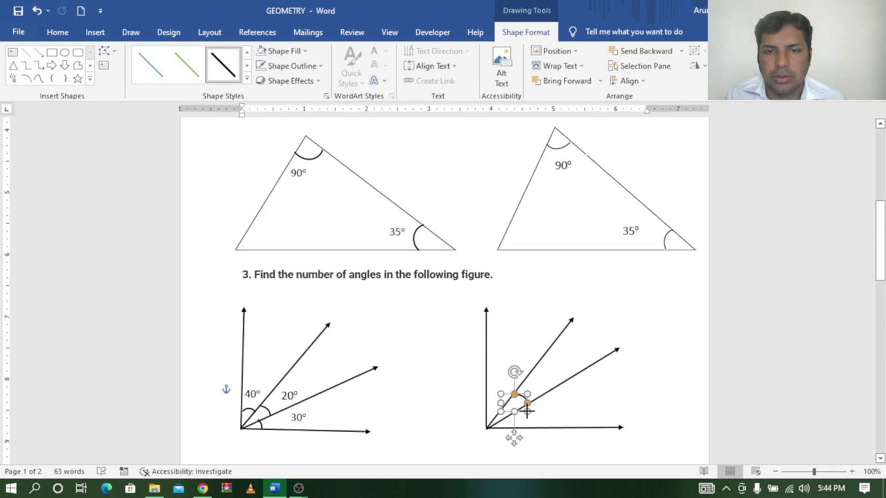
{"action": "left_click", "coordinate": [663, 400]}
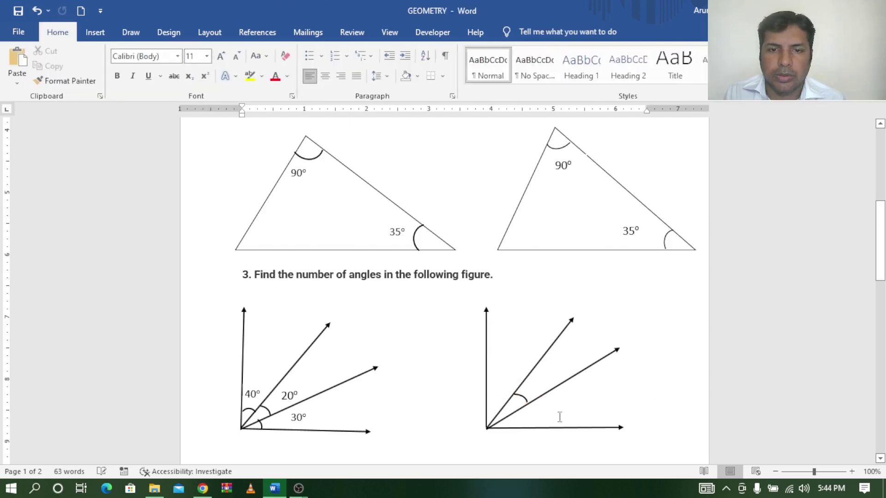
- Duplicate the vertex arc and rotate the copy into place beside the first arc
{"action": "left_click", "coordinate": [514, 396]}
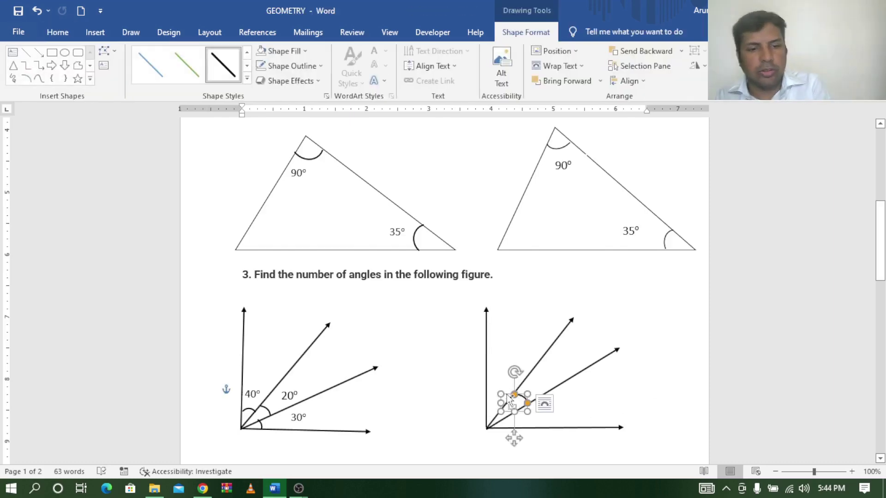
{"action": "left_click_drag", "start_coordinate": [509, 400], "coordinate": [486, 398]}
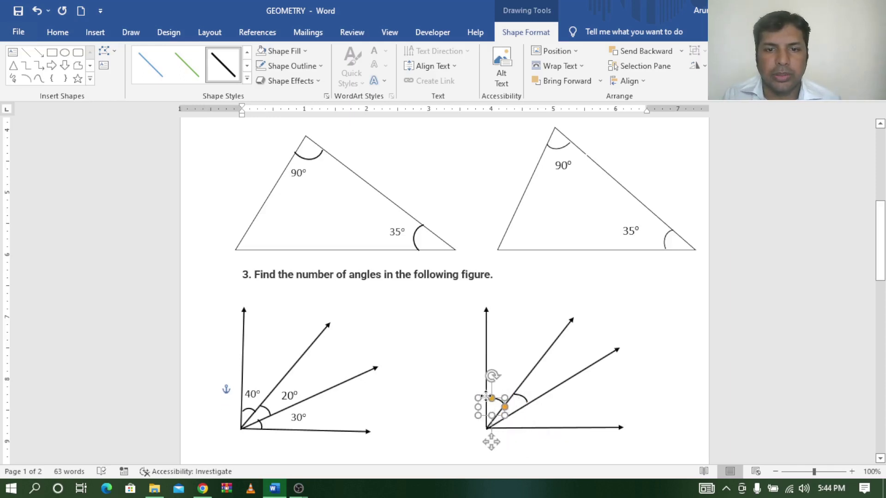
{"action": "key", "text": "Up"}
{"action": "left_click", "coordinate": [492, 398]}
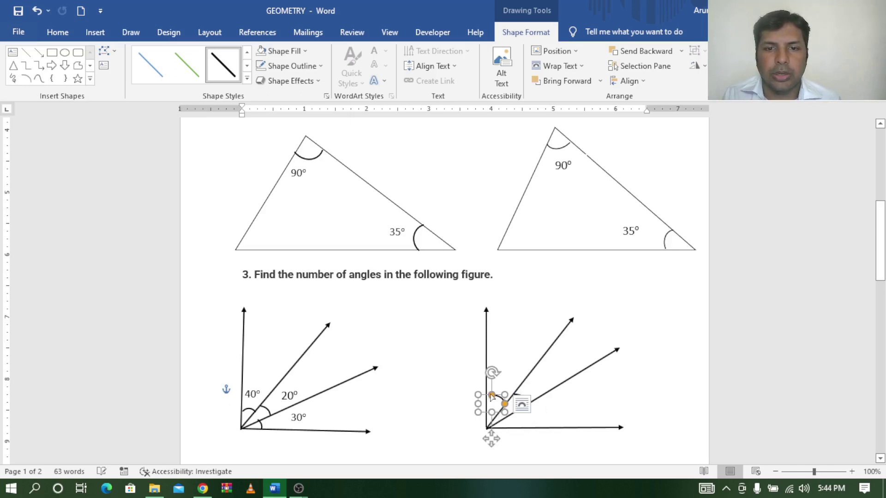
{"action": "left_click", "coordinate": [490, 398]}
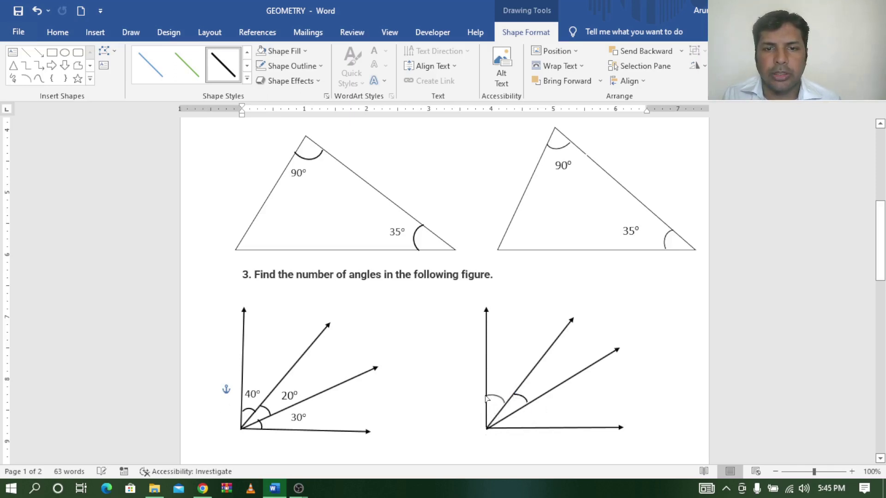
{"action": "left_click", "coordinate": [486, 398]}
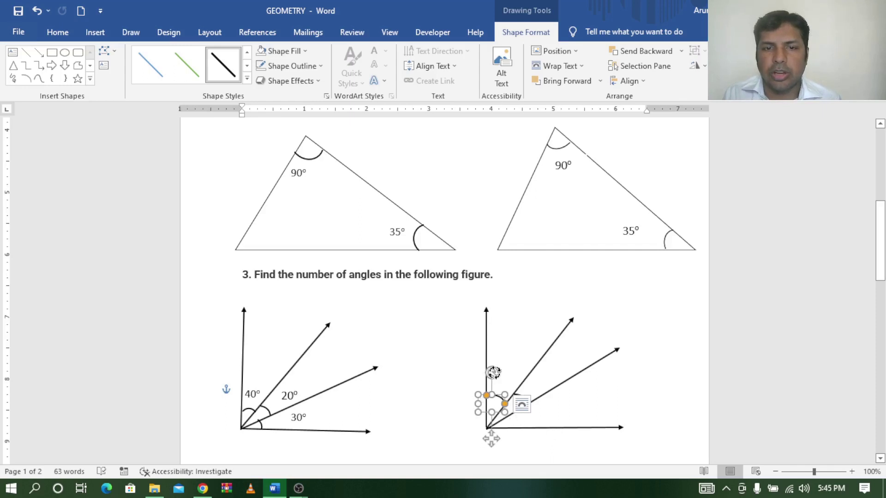
{"action": "left_click_drag", "start_coordinate": [492, 370], "coordinate": [506, 402]}
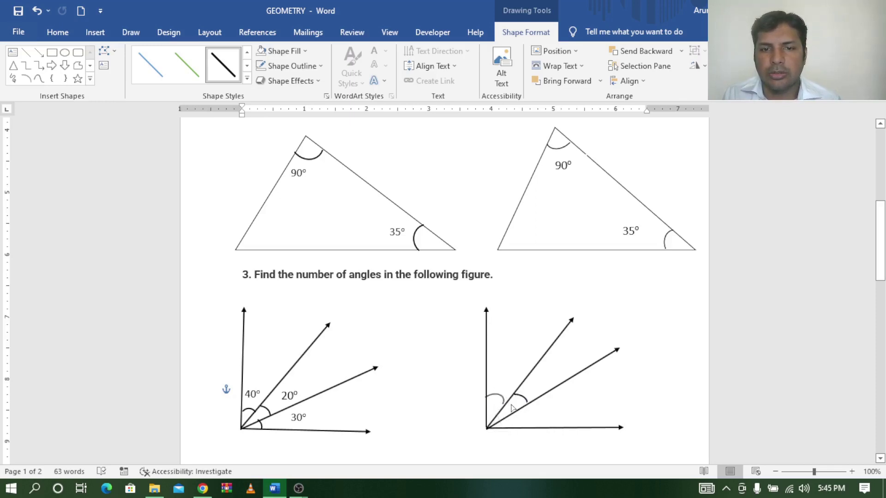
{"action": "mouse_move", "coordinate": [513, 405]}
{"action": "left_mouse_down"}
{"action": "mouse_move", "coordinate": [498, 407]}
{"action": "mouse_move", "coordinate": [502, 391]}
{"action": "left_mouse_up"}
{"action": "left_click", "coordinate": [526, 452]}
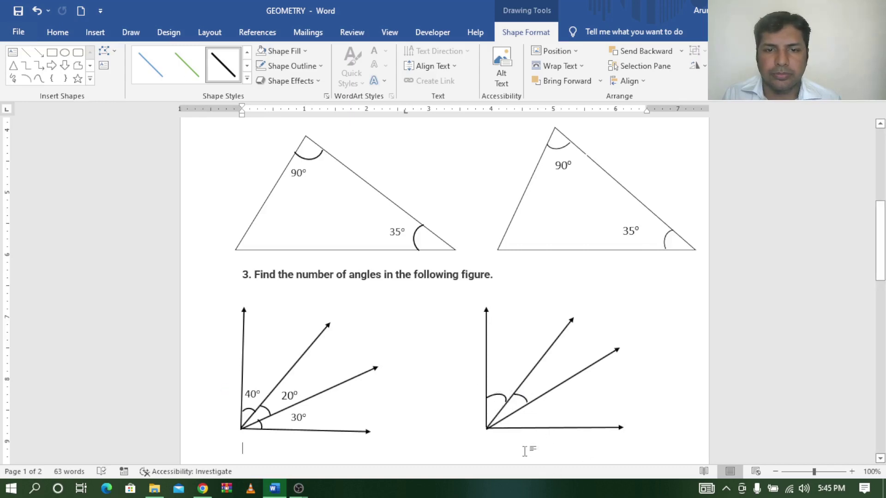
- Rotate and reposition the copied arc between the bottom ray and the lower slanted ray
{"action": "left_click", "coordinate": [488, 398]}
{"action": "left_click_drag", "start_coordinate": [488, 397], "coordinate": [496, 398]}
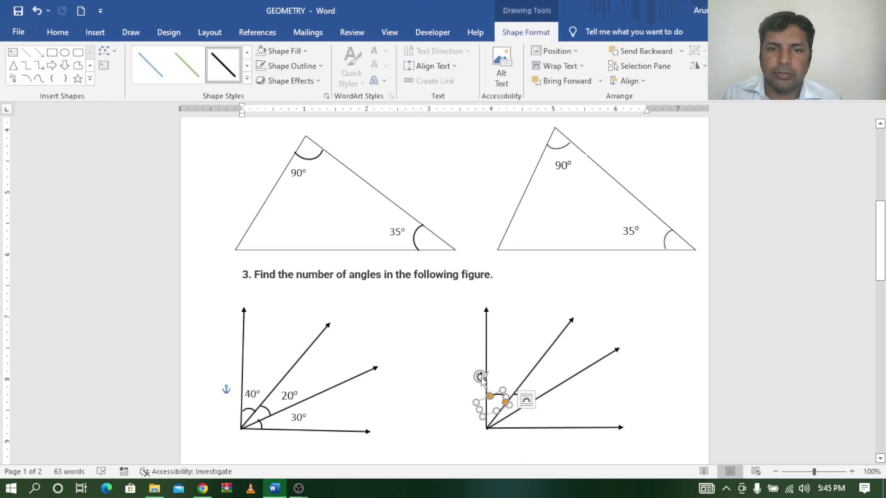
{"action": "left_click_drag", "start_coordinate": [481, 378], "coordinate": [471, 383]}
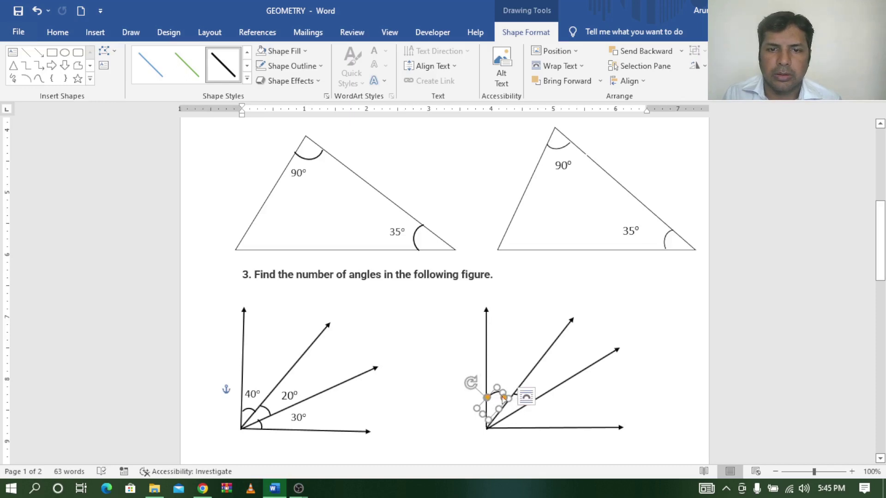
{"action": "left_click", "coordinate": [508, 405]}
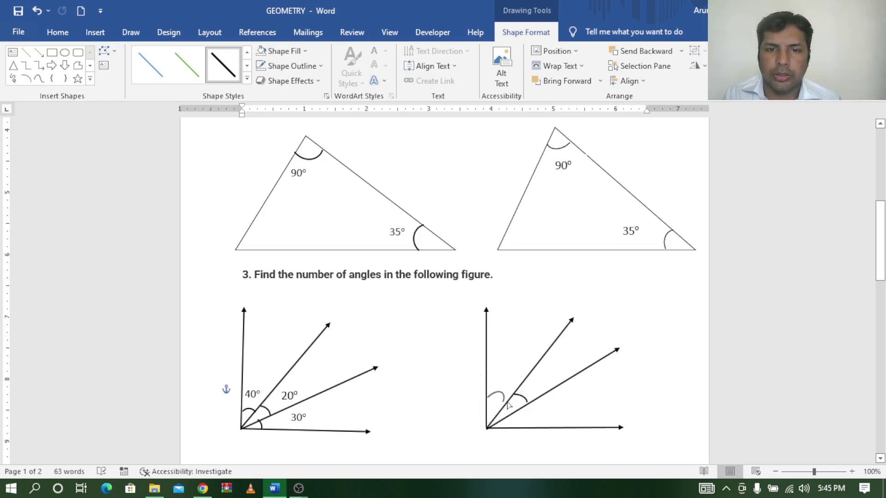
{"action": "left_click", "coordinate": [500, 394]}
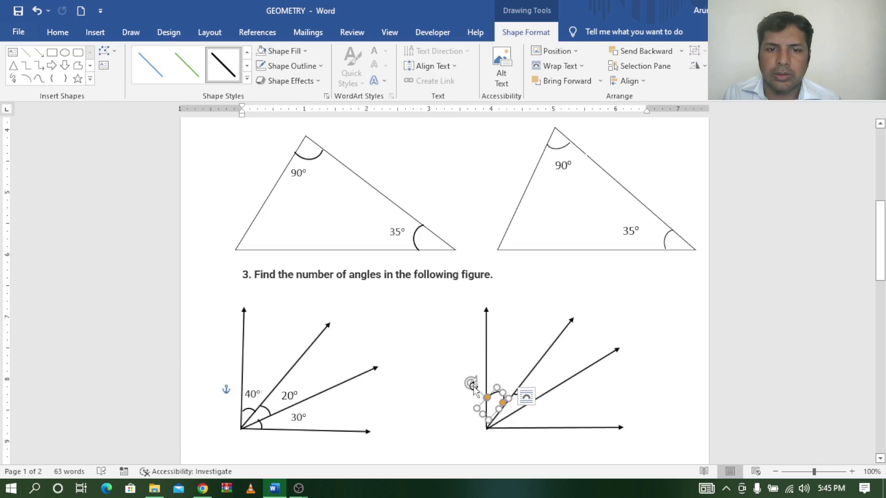
{"action": "mouse_move", "coordinate": [472, 386]}
{"action": "left_mouse_down"}
{"action": "mouse_move", "coordinate": [494, 375]}
{"action": "mouse_move", "coordinate": [475, 372]}
{"action": "left_mouse_up"}
{"action": "mouse_move", "coordinate": [516, 402]}
{"action": "left_mouse_down"}
{"action": "mouse_move", "coordinate": [527, 402]}
{"action": "mouse_move", "coordinate": [513, 414]}
{"action": "left_mouse_up"}
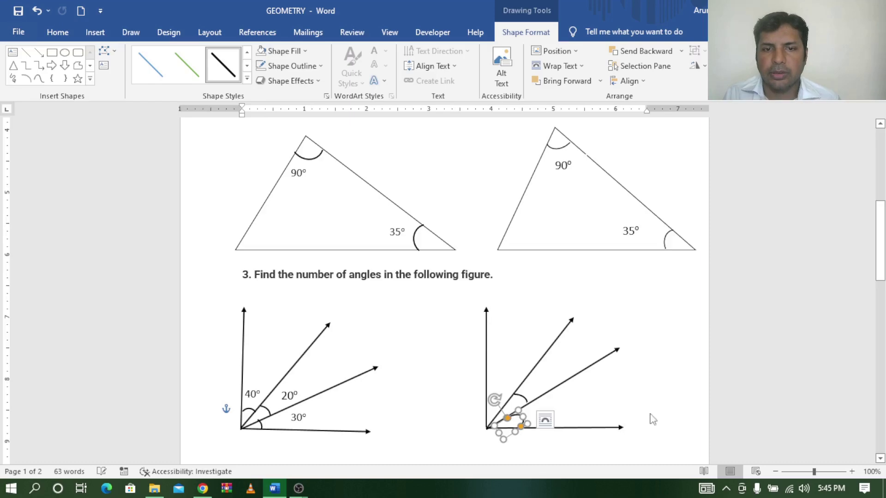
{"action": "left_click", "coordinate": [661, 428]}
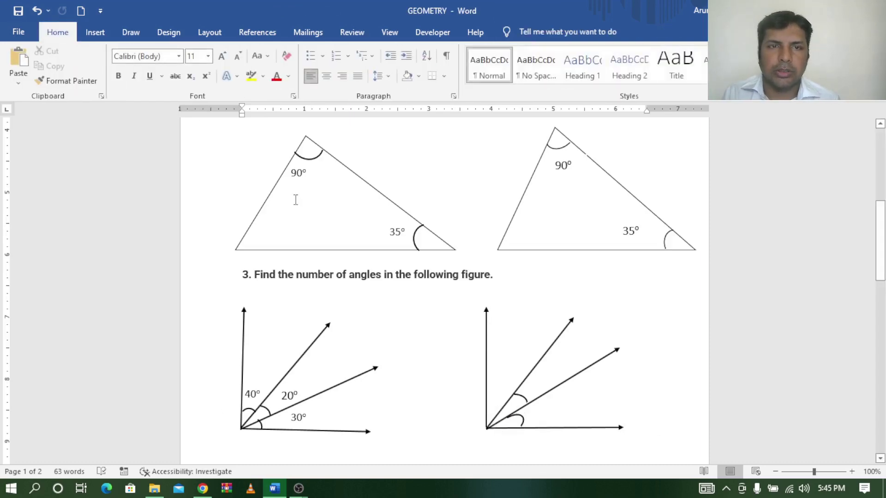
- Draw a new arc at the right figure's vertex and make it black
{"action": "left_click", "coordinate": [95, 33]}
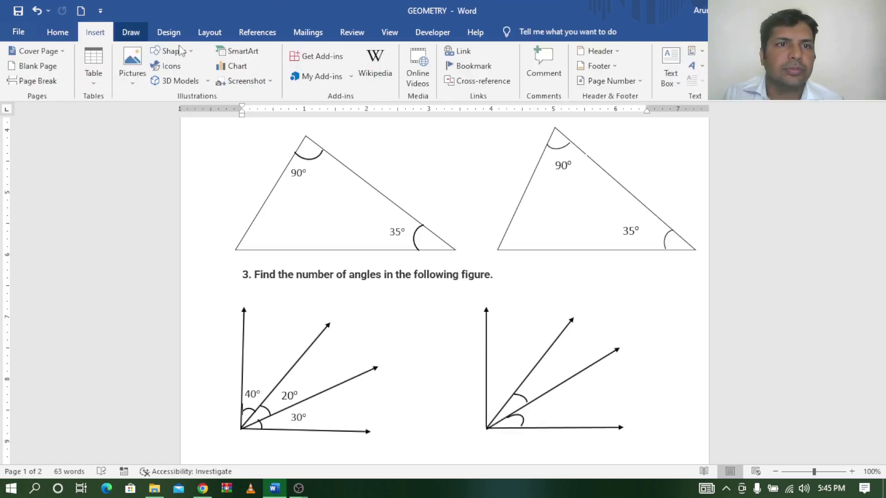
{"action": "left_click", "coordinate": [193, 54]}
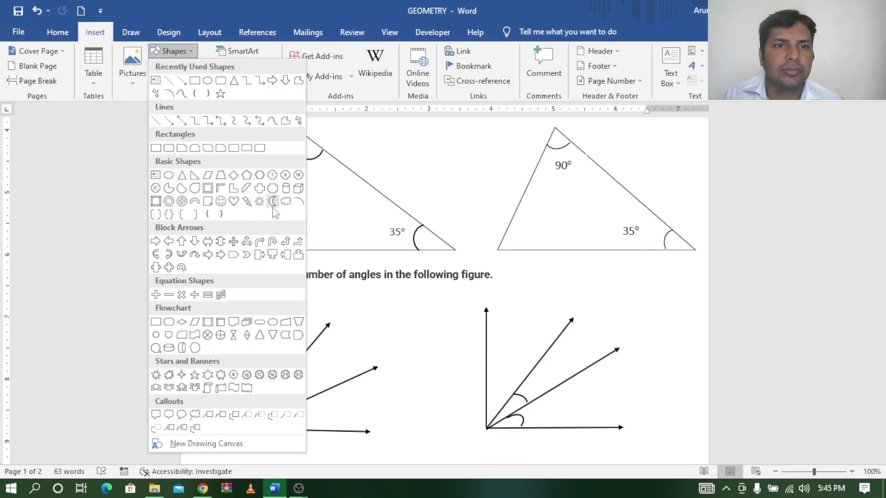
{"action": "left_click", "coordinate": [299, 202]}
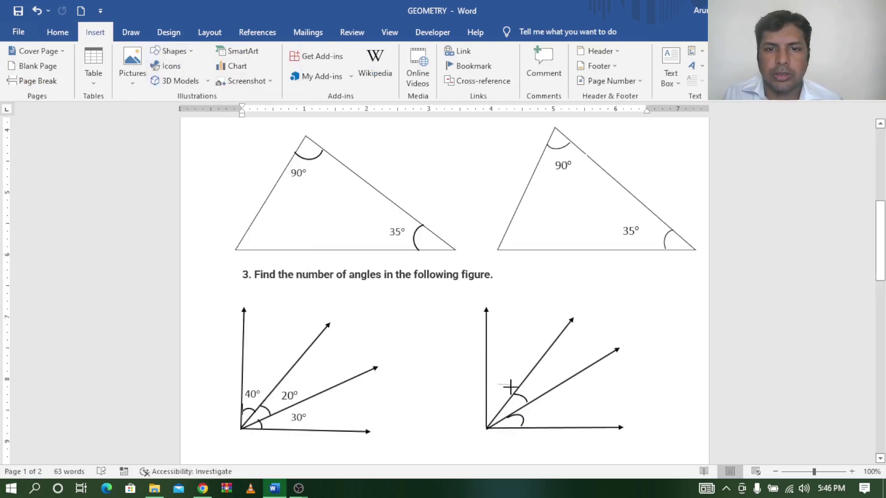
{"action": "mouse_move", "coordinate": [510, 390]}
{"action": "left_mouse_down"}
{"action": "mouse_move", "coordinate": [487, 416]}
{"action": "mouse_move", "coordinate": [498, 399]}
{"action": "left_mouse_up"}
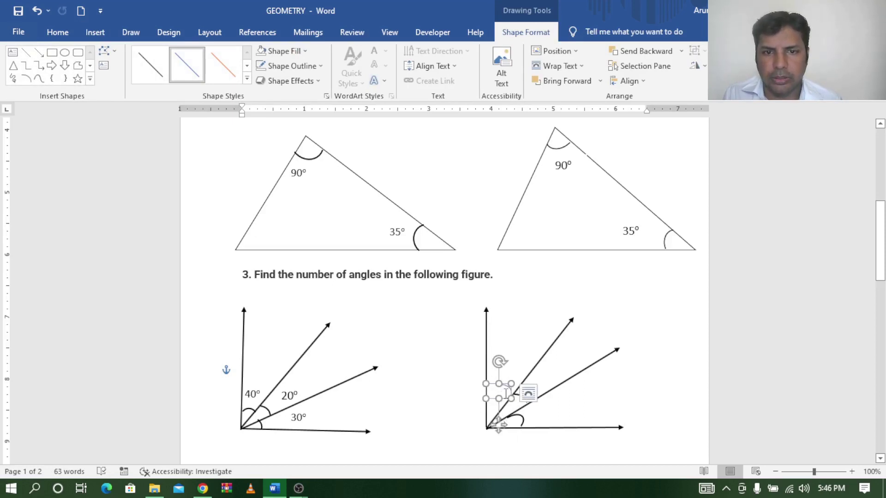
{"action": "left_click", "coordinate": [506, 394]}
{"action": "left_click", "coordinate": [493, 388]}
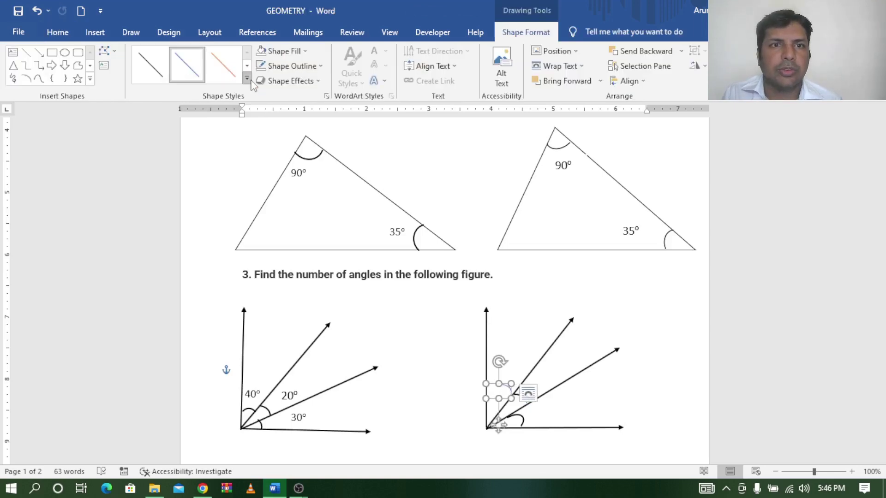
{"action": "left_click", "coordinate": [247, 79]}
{"action": "left_click", "coordinate": [152, 169]}
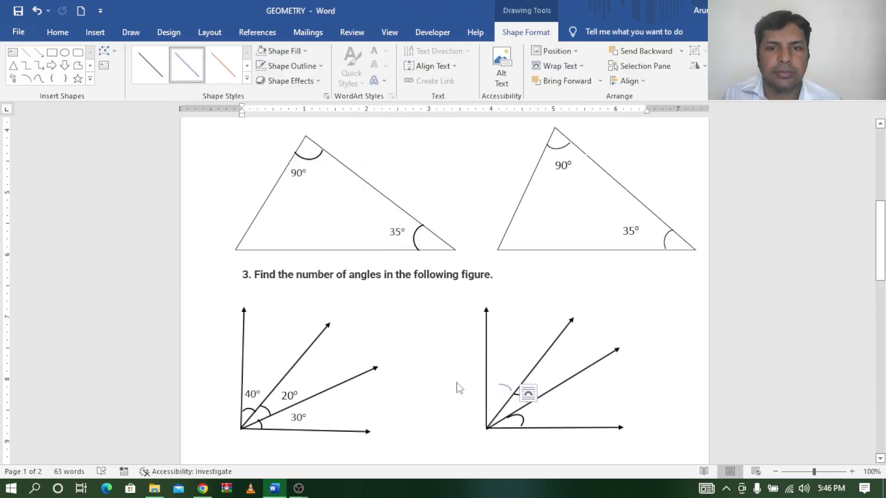
- Move the arc into the angle between the vertical arrow and upper slanted ray
{"action": "left_click", "coordinate": [505, 386]}
{"action": "key", "text": "ctrl+z"}
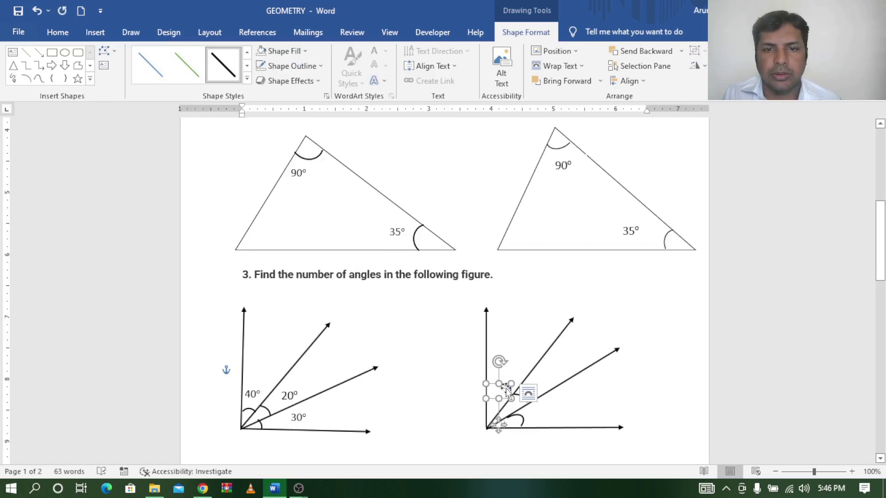
{"action": "mouse_move", "coordinate": [499, 385]}
{"action": "left_mouse_down"}
{"action": "mouse_move", "coordinate": [494, 392]}
{"action": "mouse_move", "coordinate": [505, 395]}
{"action": "left_mouse_up"}
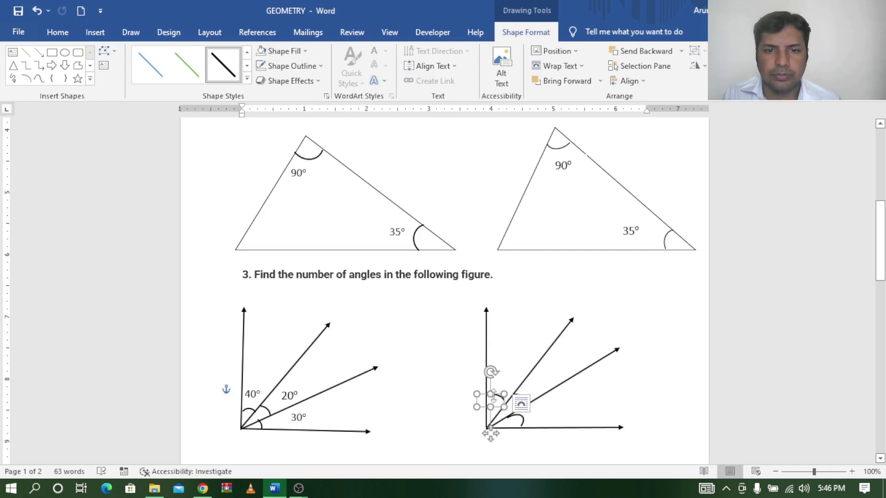
{"action": "left_click_drag", "start_coordinate": [496, 398], "coordinate": [493, 402]}
{"action": "left_click", "coordinate": [551, 452]}
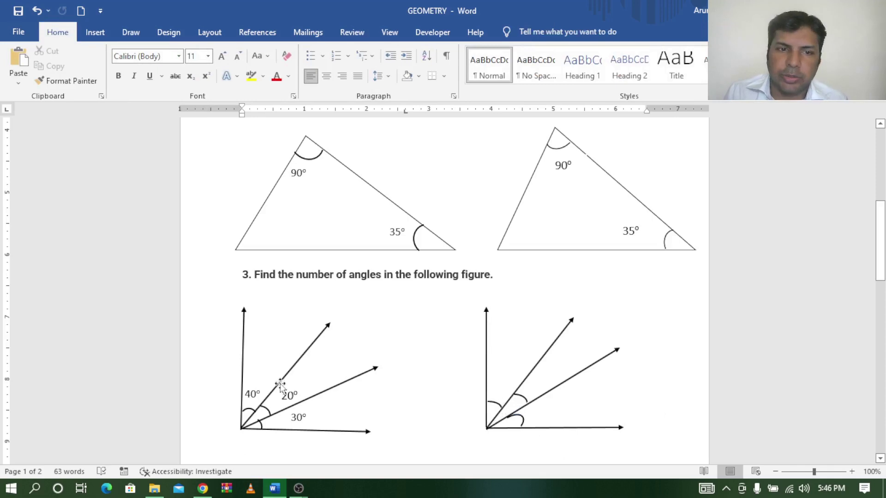
- Paste a copy of the 35° label onto the right figure's top angle and change it to 40°
{"action": "left_click", "coordinate": [634, 231]}
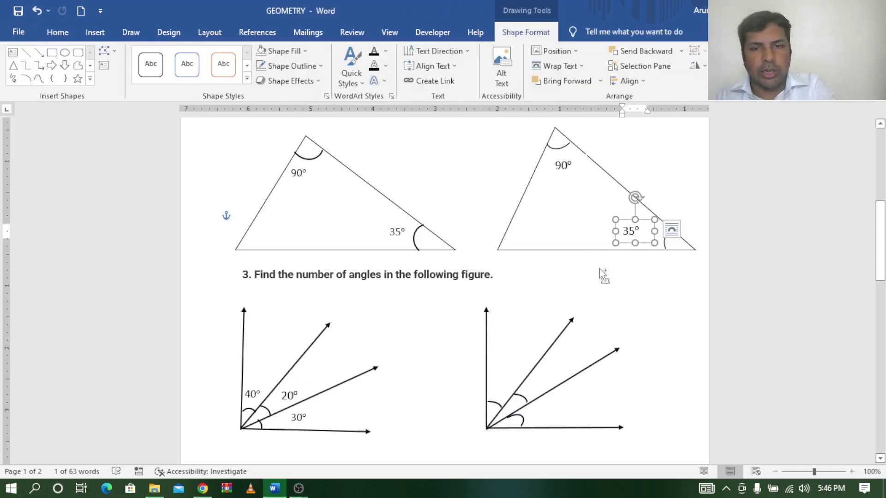
{"action": "left_click", "coordinate": [546, 299]}
{"action": "key", "text": "ctrl+v"}
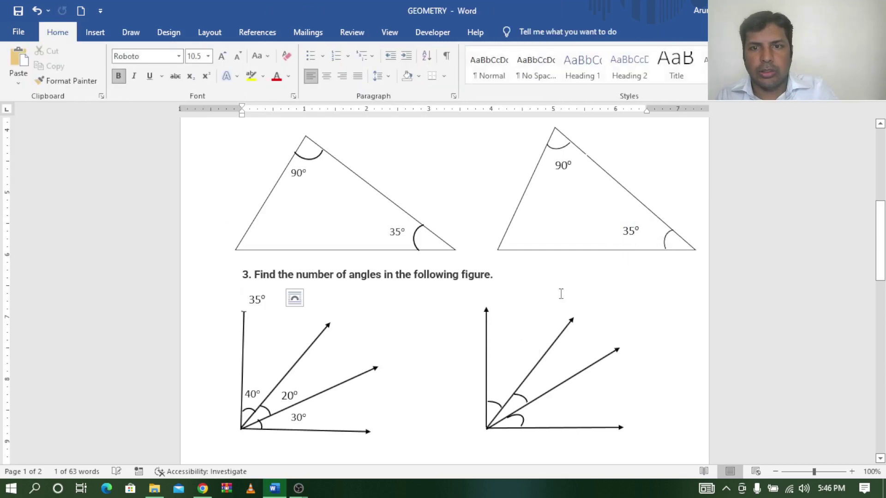
{"action": "left_click", "coordinate": [255, 300]}
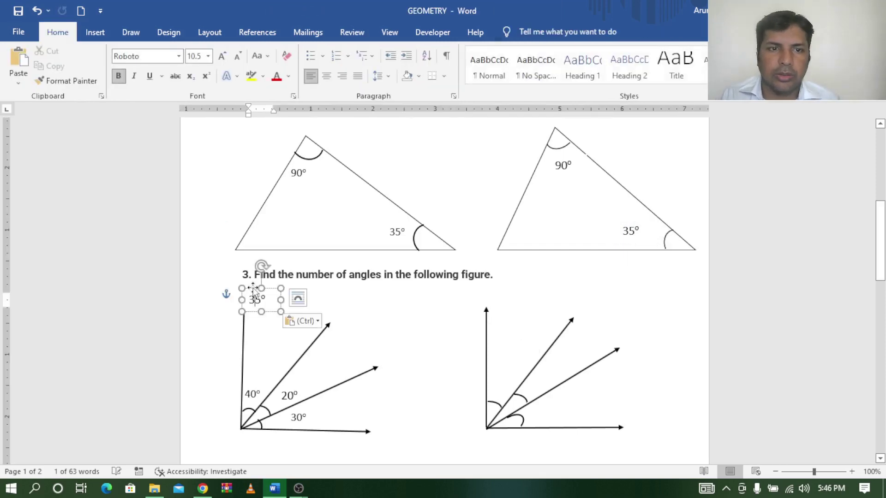
{"action": "left_click_drag", "start_coordinate": [256, 298], "coordinate": [500, 363]}
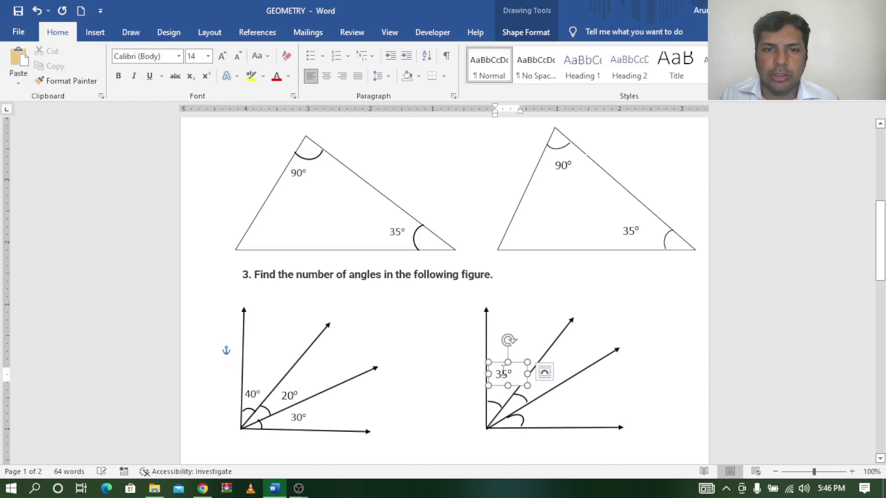
{"action": "left_click", "coordinate": [505, 373]}
{"action": "key", "text": "BackSpace"}
{"action": "key", "text": "BackSpace"}
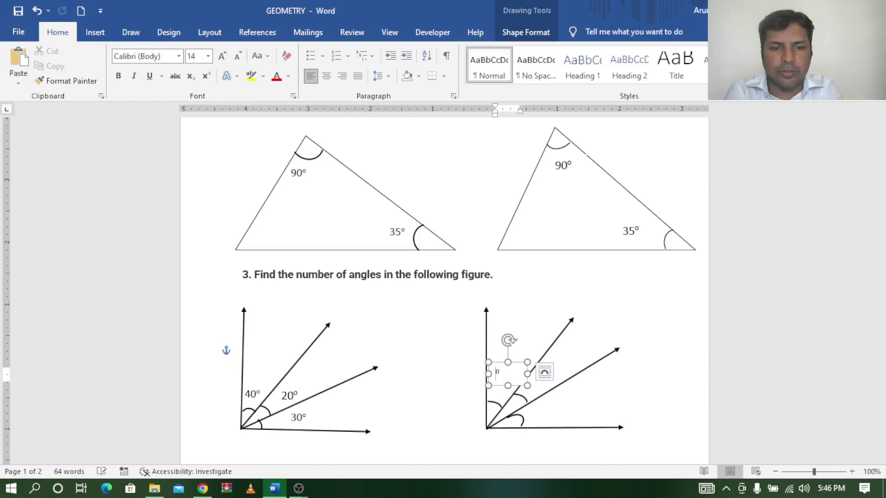
{"action": "type", "text": "40"}
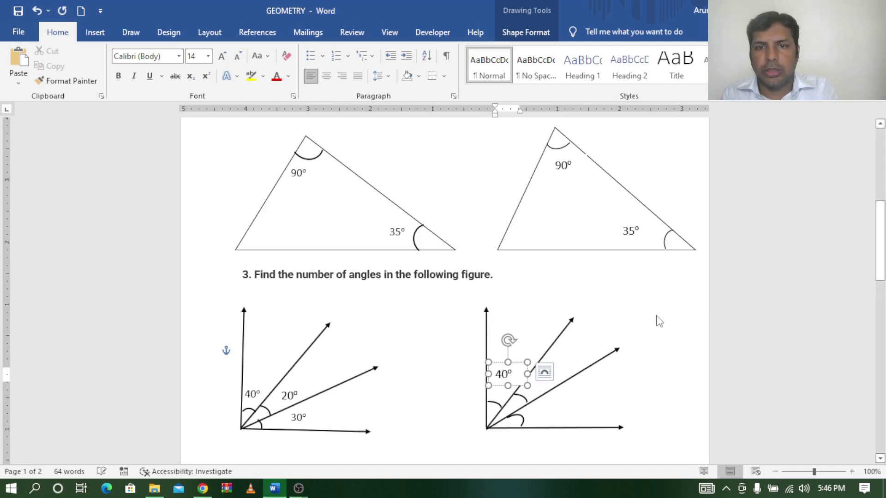
{"action": "left_click", "coordinate": [669, 356]}
- Paste another 35° label just to the right of the figure
{"action": "key", "text": "ctrl+v"}
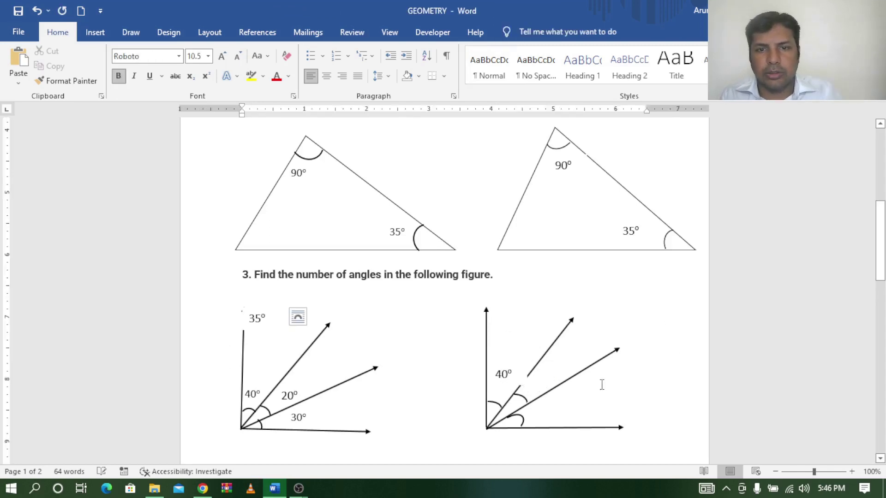
{"action": "mouse_move", "coordinate": [246, 312]}
{"action": "left_mouse_down"}
{"action": "mouse_move", "coordinate": [323, 310]}
{"action": "mouse_move", "coordinate": [544, 380]}
{"action": "mouse_move", "coordinate": [569, 361]}
{"action": "mouse_move", "coordinate": [682, 346]}
{"action": "mouse_move", "coordinate": [683, 390]}
{"action": "mouse_move", "coordinate": [647, 377]}
{"action": "left_mouse_up"}
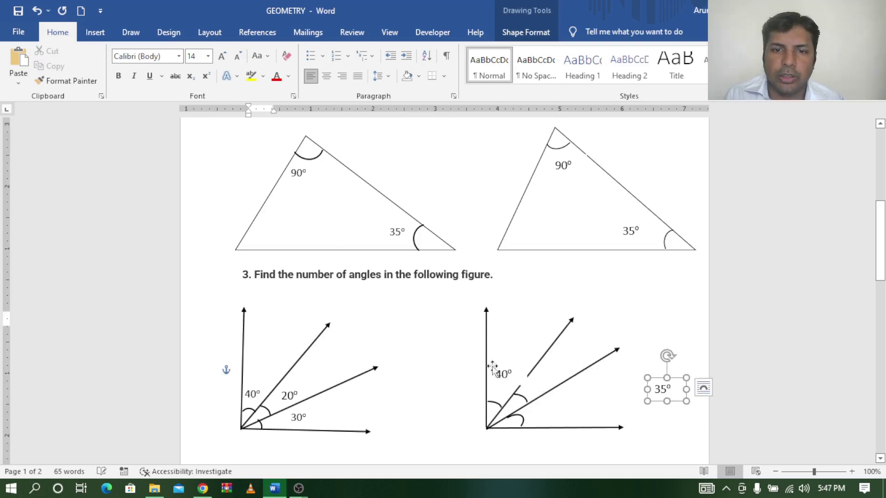
{"action": "left_click", "coordinate": [504, 375]}
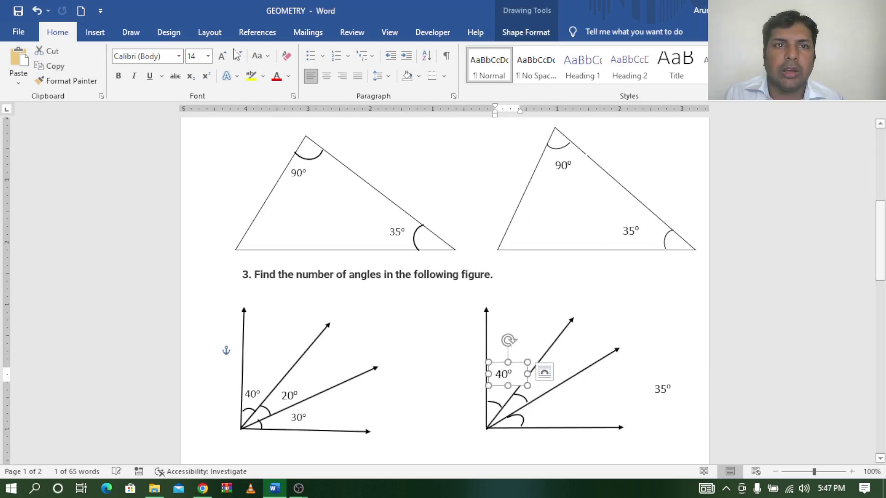
- Set the 40° and 35° labels to No Fill
{"action": "left_click", "coordinate": [523, 32]}
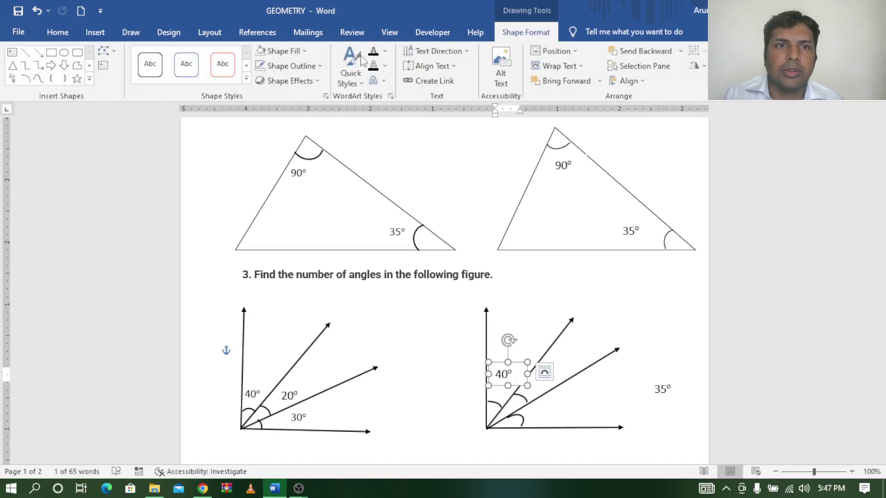
{"action": "left_click", "coordinate": [304, 52]}
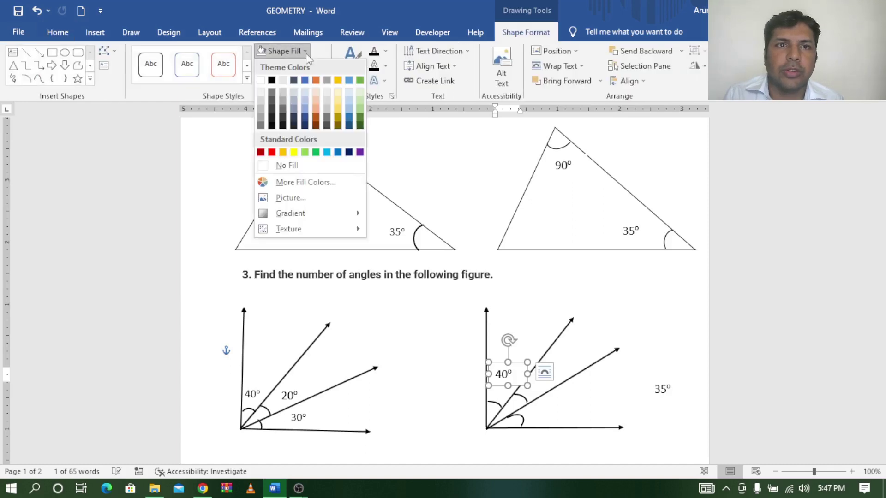
{"action": "left_click", "coordinate": [287, 165]}
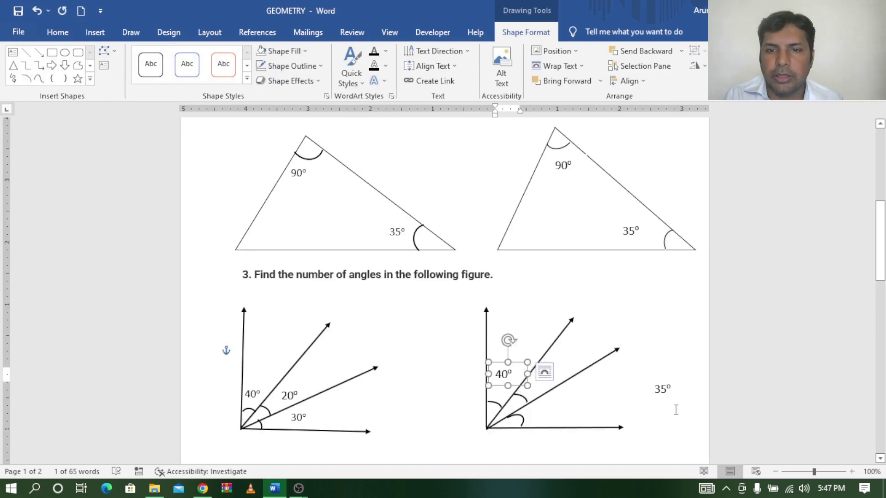
{"action": "left_click", "coordinate": [657, 389]}
{"action": "left_click", "coordinate": [660, 378]}
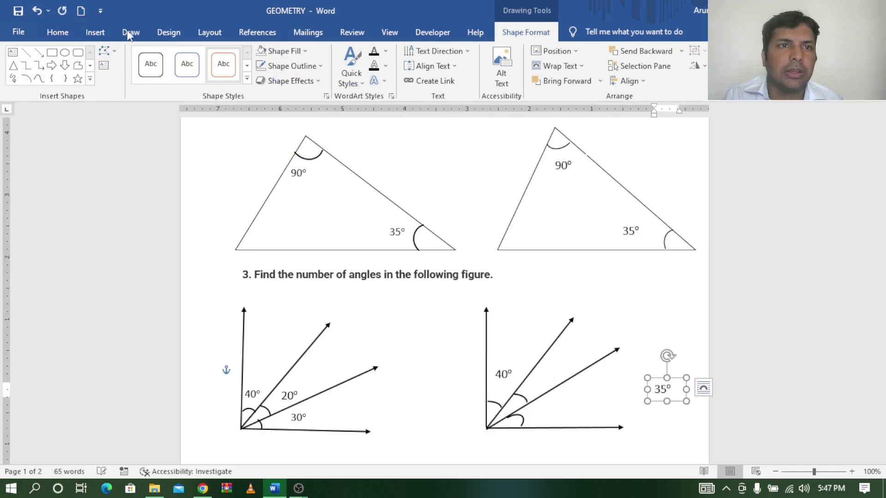
{"action": "left_click", "coordinate": [306, 52]}
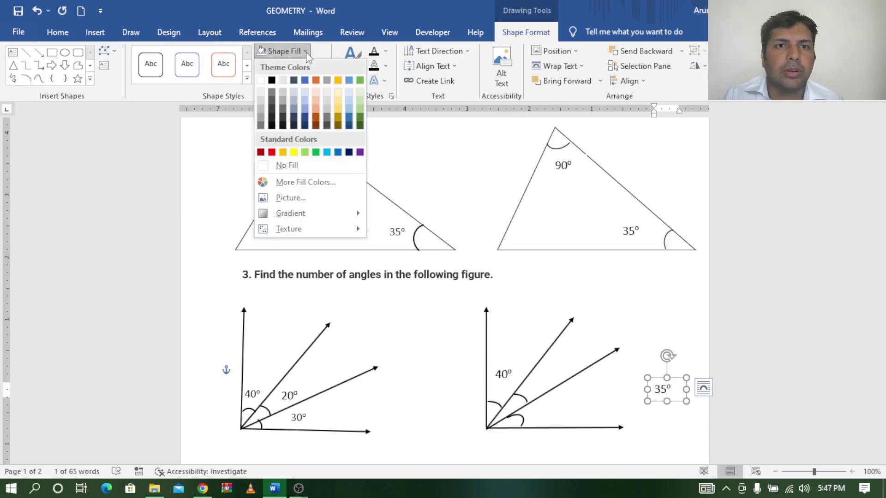
{"action": "left_click", "coordinate": [283, 167]}
{"action": "left_click", "coordinate": [677, 396]}
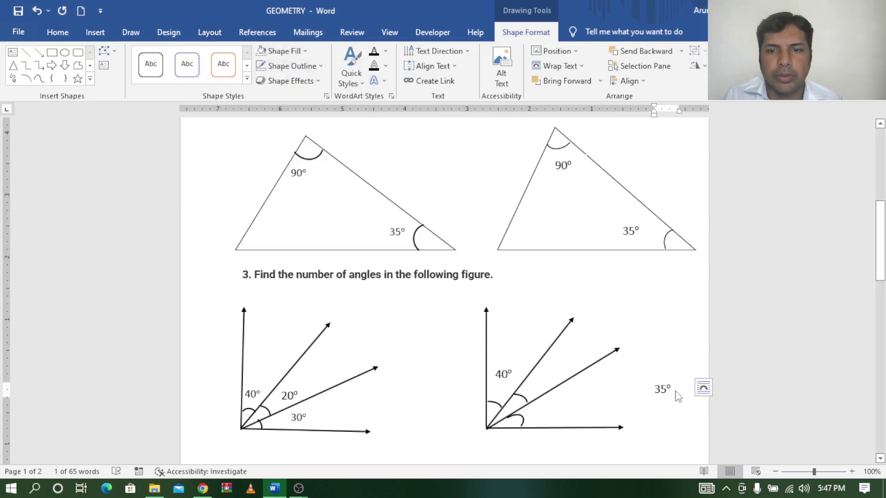
- Change the spare label to 30° and make a duplicate reading 20°
{"action": "left_click", "coordinate": [668, 389]}
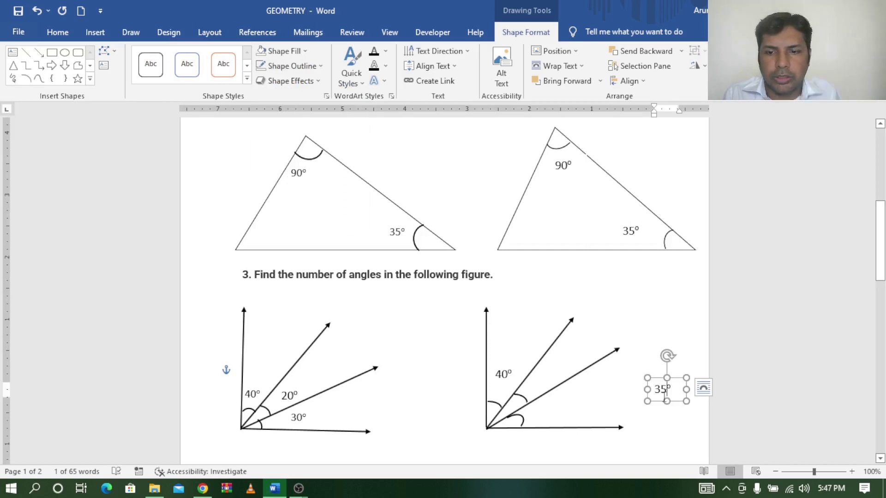
{"action": "key", "text": "BackSpace"}
{"action": "type", "text": "0"}
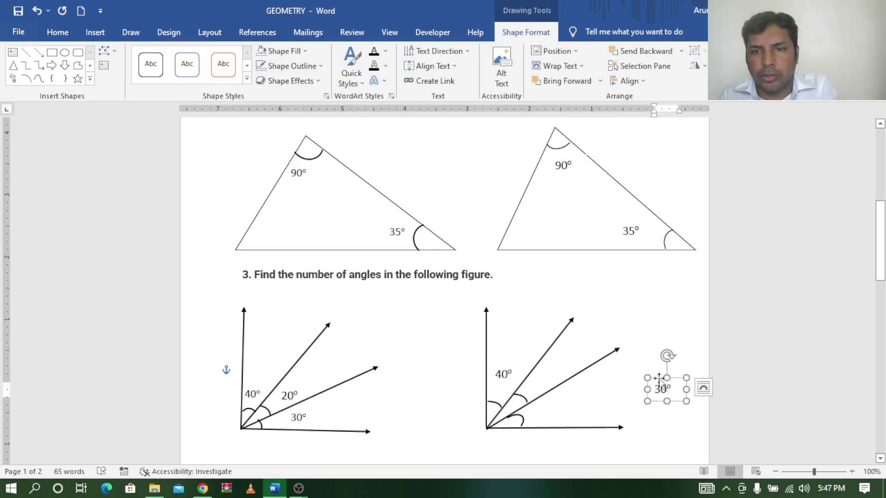
{"action": "left_click_drag", "start_coordinate": [660, 380], "coordinate": [545, 371]}
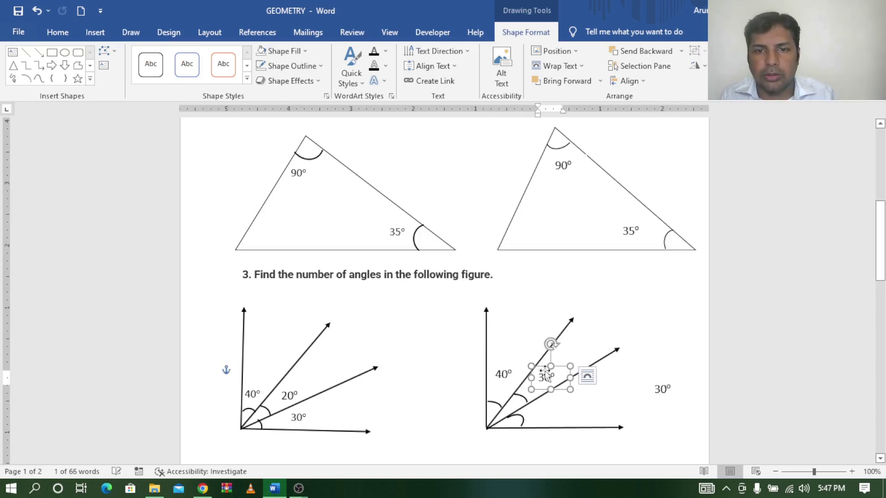
{"action": "left_click", "coordinate": [545, 377]}
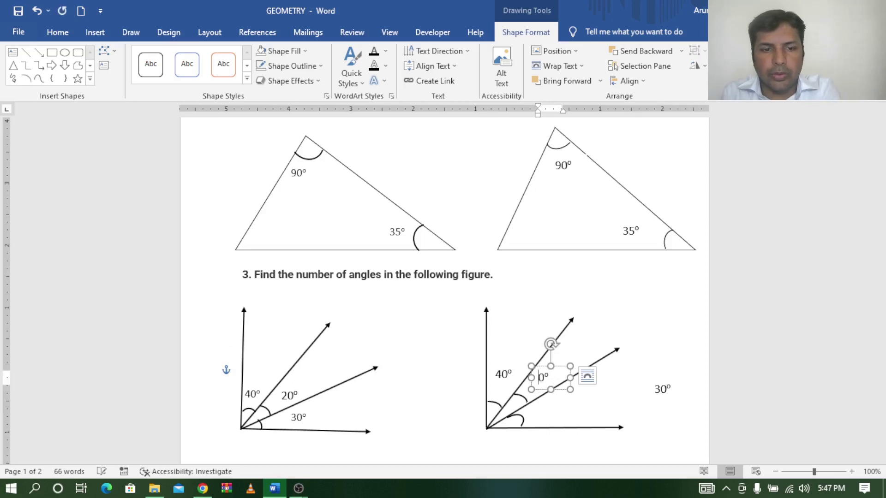
{"action": "key", "text": "BackSpace"}
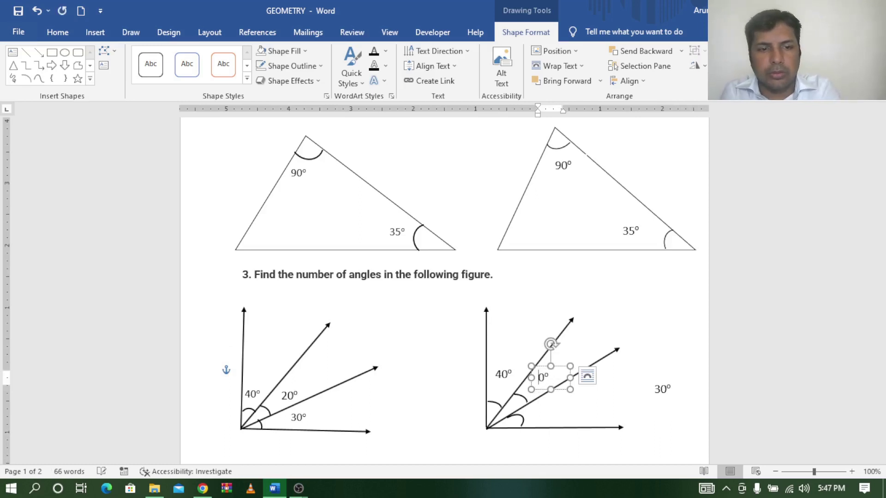
{"action": "type", "text": "2"}
- Move the 30° label into the angle between the lower rays
{"action": "left_click", "coordinate": [659, 385]}
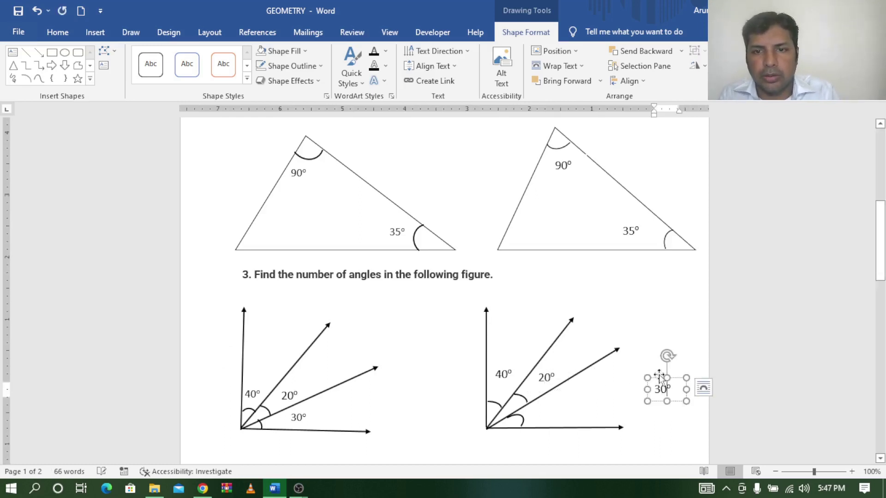
{"action": "left_click_drag", "start_coordinate": [650, 380], "coordinate": [536, 403]}
{"action": "left_click", "coordinate": [694, 389]}
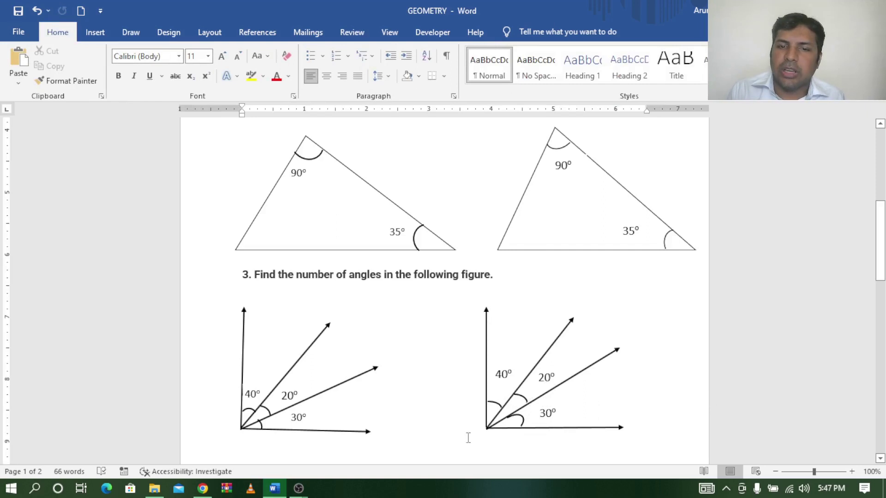
{"action": "left_click", "coordinate": [522, 396]}
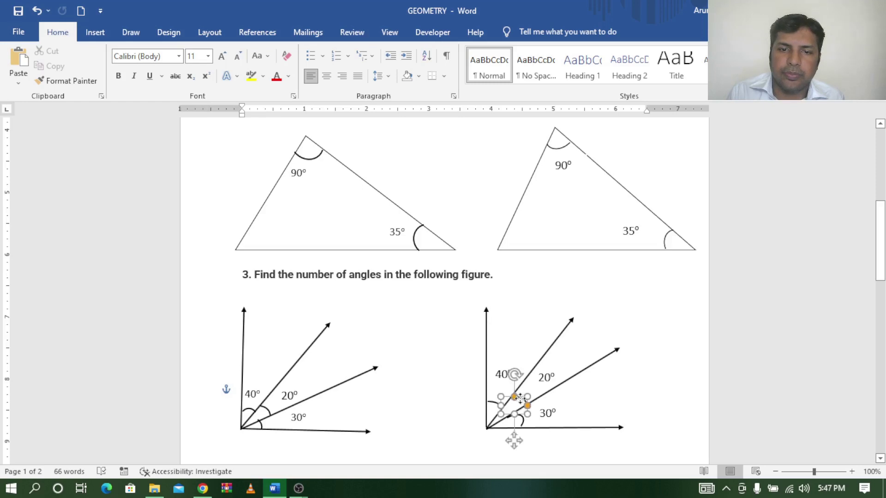
{"action": "left_click", "coordinate": [562, 460]}
- Scroll to question 4 and draw a parallelogram to the right of its figure
{"action": "left_click", "coordinate": [460, 460]}
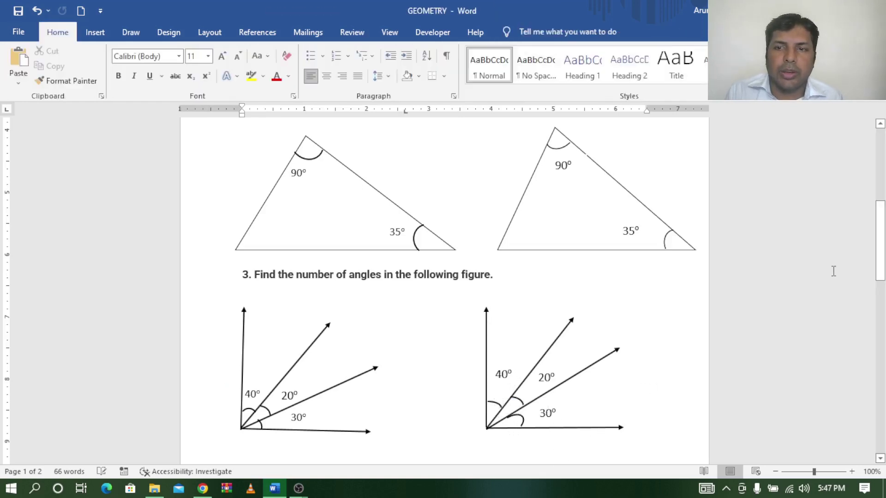
{"action": "left_click_drag", "start_coordinate": [882, 221], "coordinate": [883, 333]}
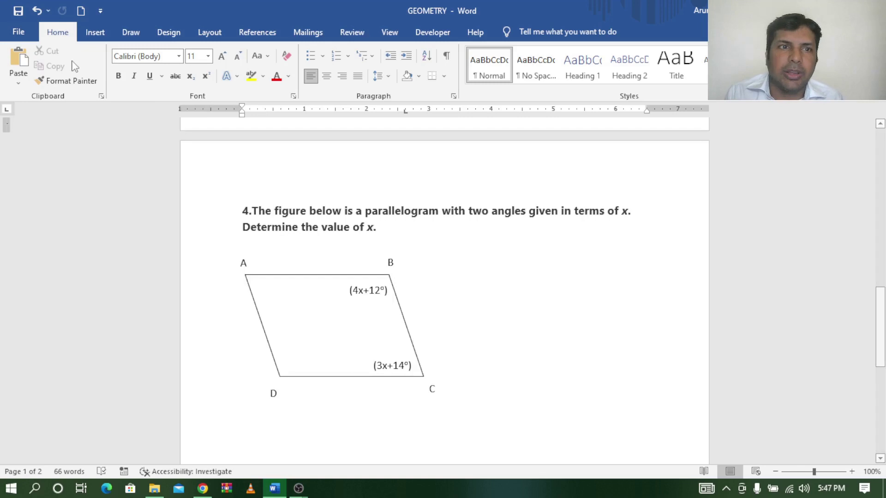
{"action": "left_click", "coordinate": [100, 35]}
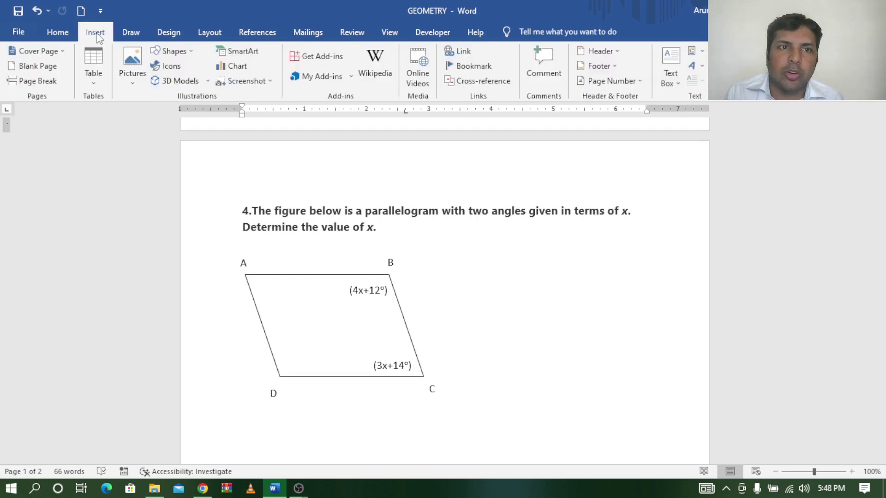
{"action": "left_click", "coordinate": [189, 51]}
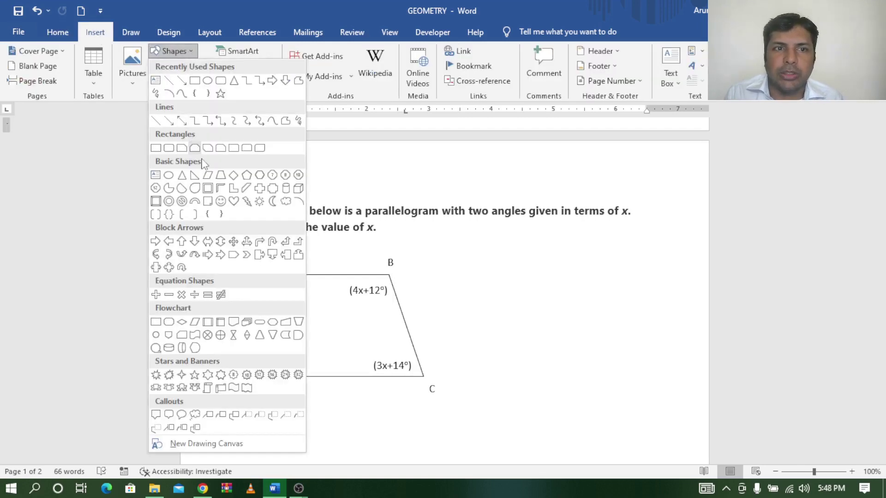
{"action": "left_click", "coordinate": [207, 175]}
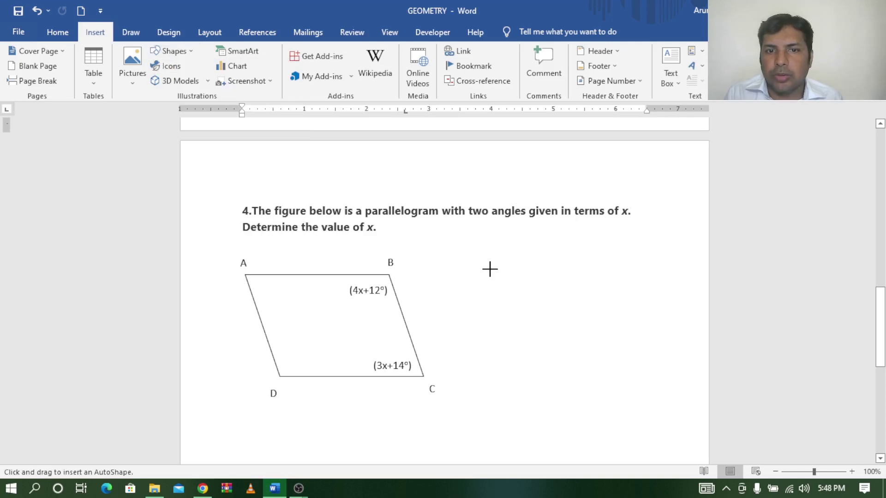
{"action": "left_click_drag", "start_coordinate": [490, 269], "coordinate": [676, 372]}
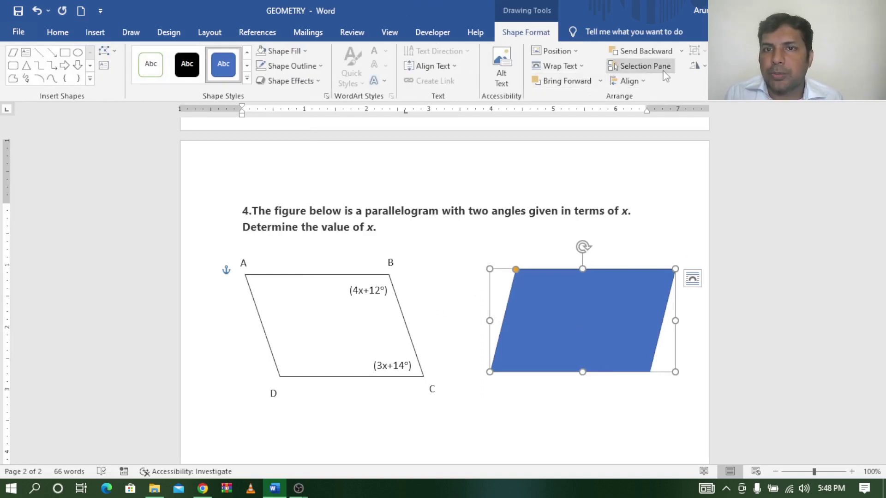
- Flip the parallelogram vertically so its slant matches the original
{"action": "left_click", "coordinate": [696, 65]}
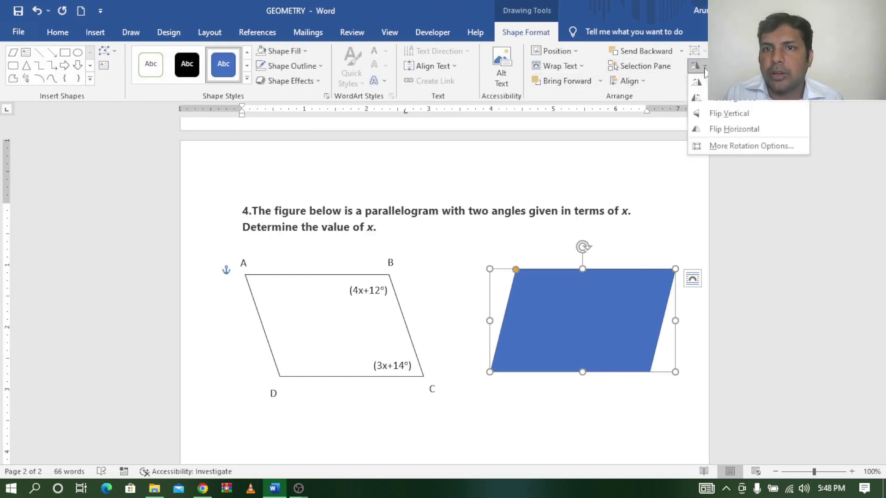
{"action": "left_click", "coordinate": [722, 115]}
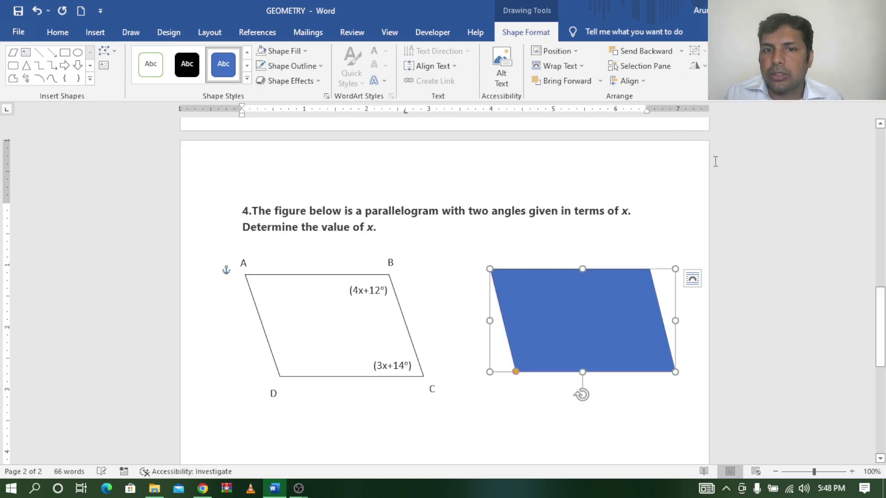
{"action": "left_click", "coordinate": [516, 373]}
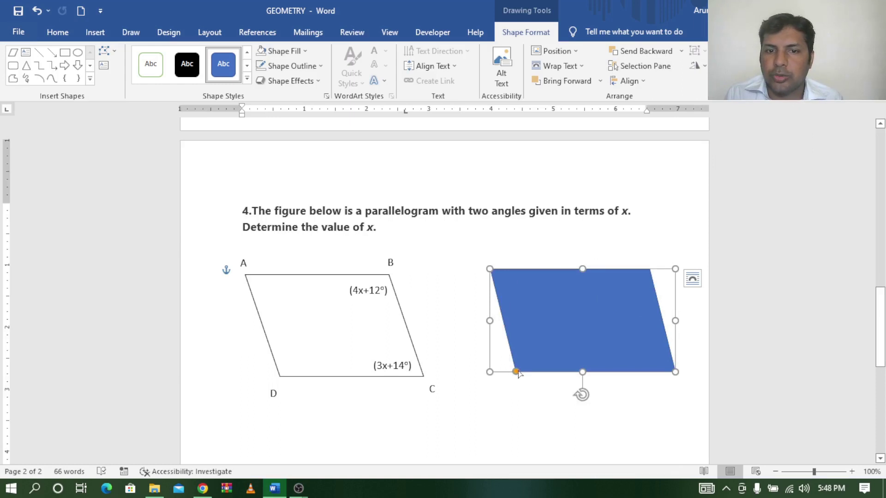
- Adjust the parallelogram's slant, remove its blue fill and give it a black outline
{"action": "left_click_drag", "start_coordinate": [518, 372], "coordinate": [523, 372]}
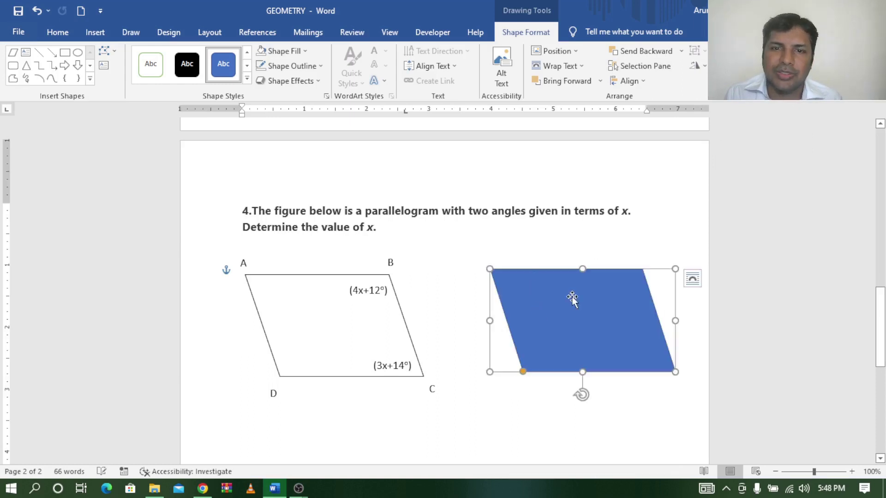
{"action": "left_click", "coordinate": [286, 51]}
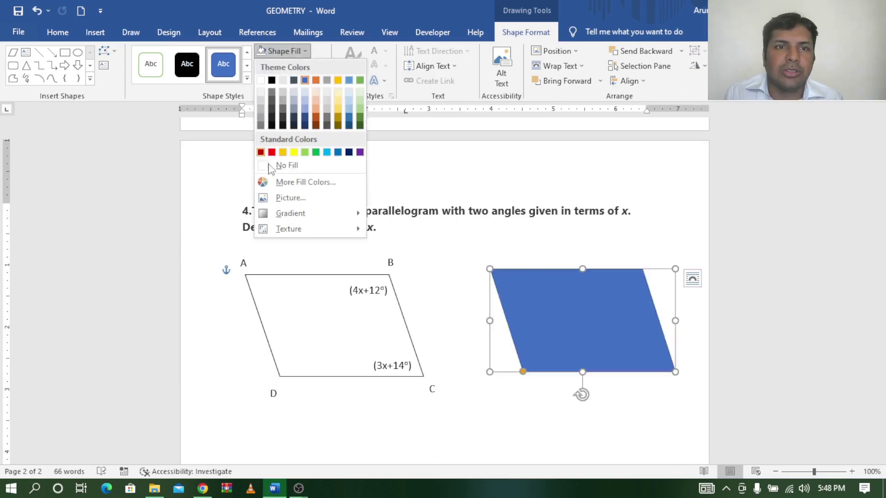
{"action": "left_click", "coordinate": [270, 164]}
{"action": "left_click", "coordinate": [284, 69]}
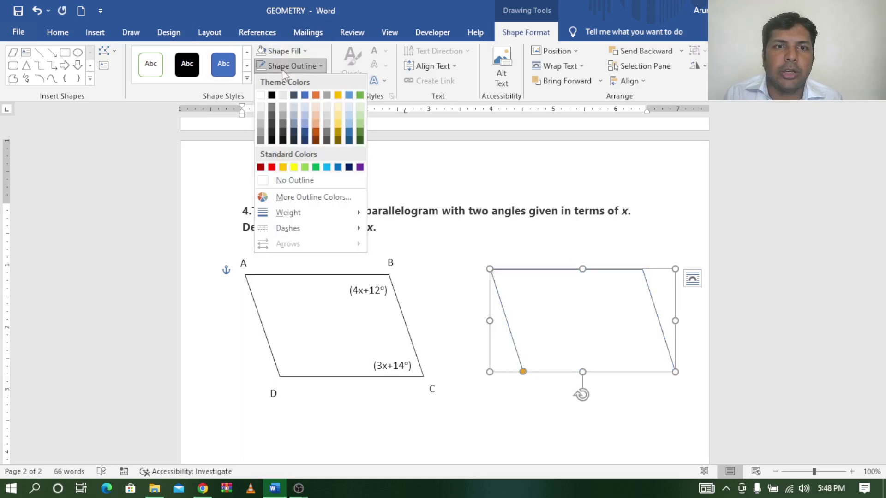
{"action": "left_click", "coordinate": [272, 96]}
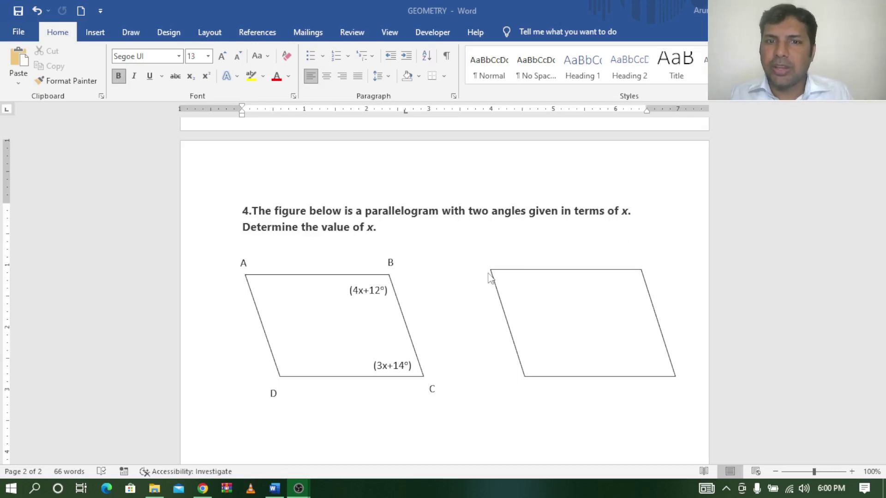
- Draw a small text box above the parallelogram's top-left corner containing the letter A
{"action": "left_click", "coordinate": [97, 30]}
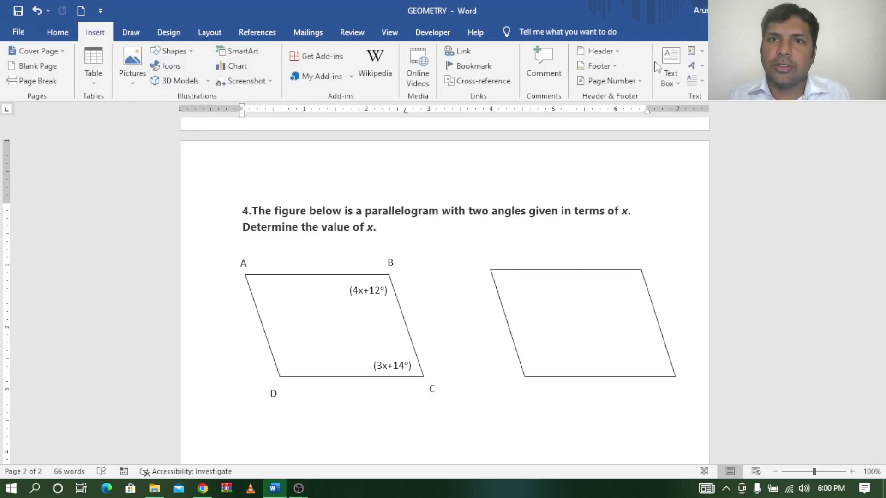
{"action": "left_click", "coordinate": [674, 87]}
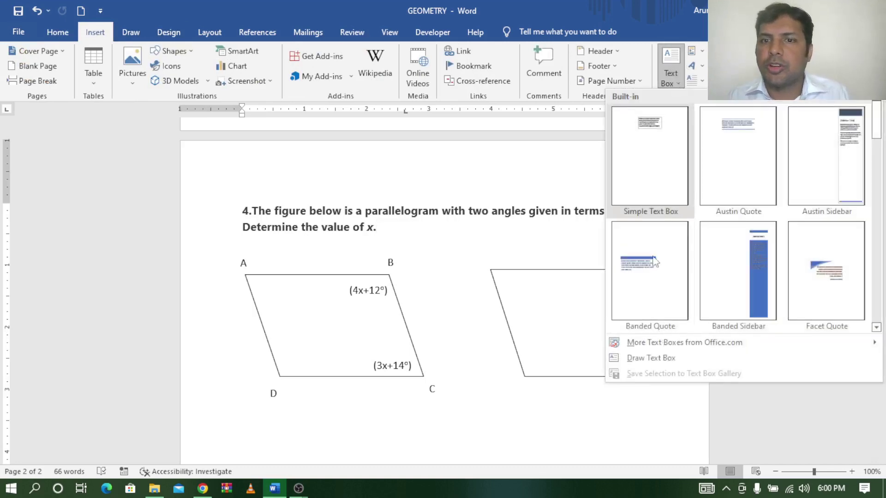
{"action": "left_click", "coordinate": [647, 359]}
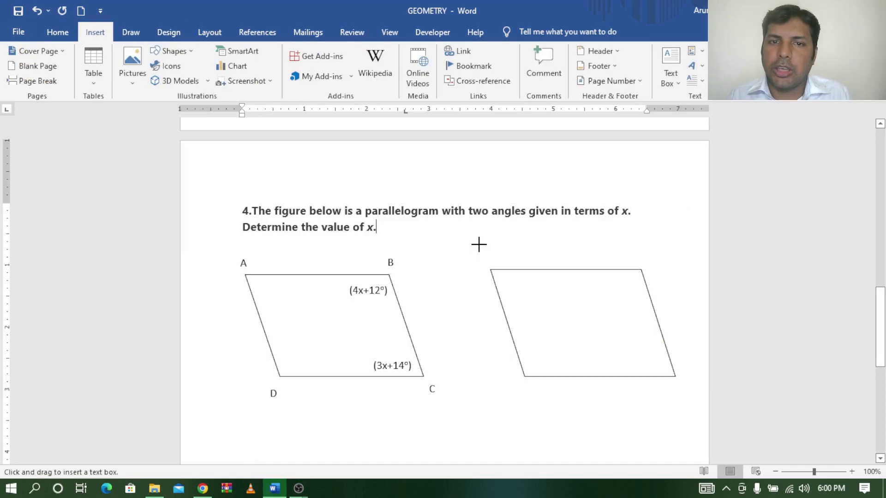
{"action": "left_click_drag", "start_coordinate": [479, 241], "coordinate": [515, 260]}
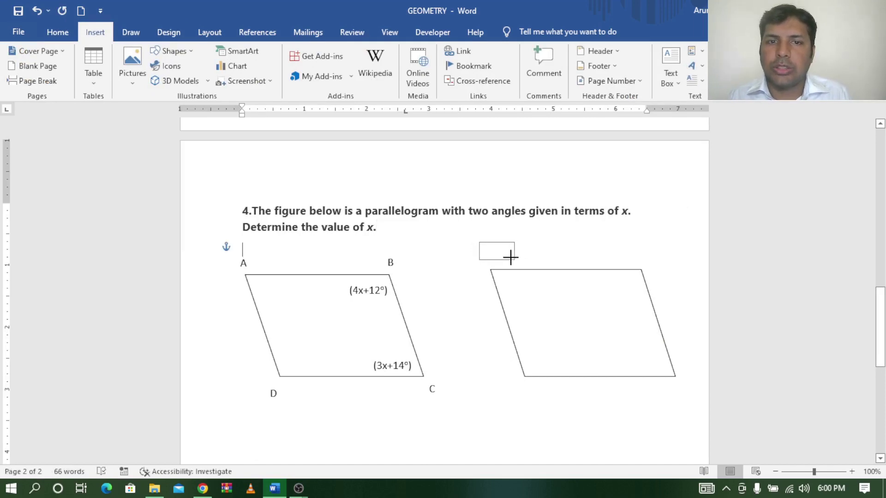
{"action": "type", "text": "A"}
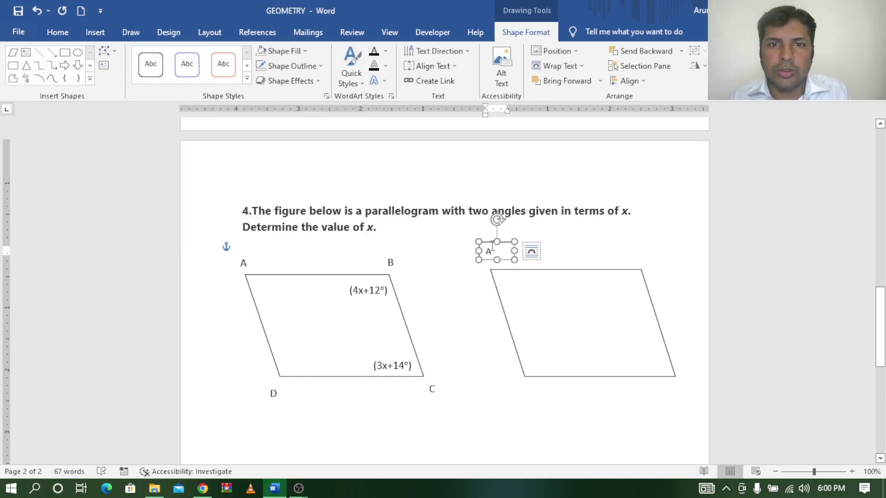
- Give the A label box No Fill and No Outline
{"action": "left_click", "coordinate": [292, 51]}
{"action": "left_click", "coordinate": [276, 164]}
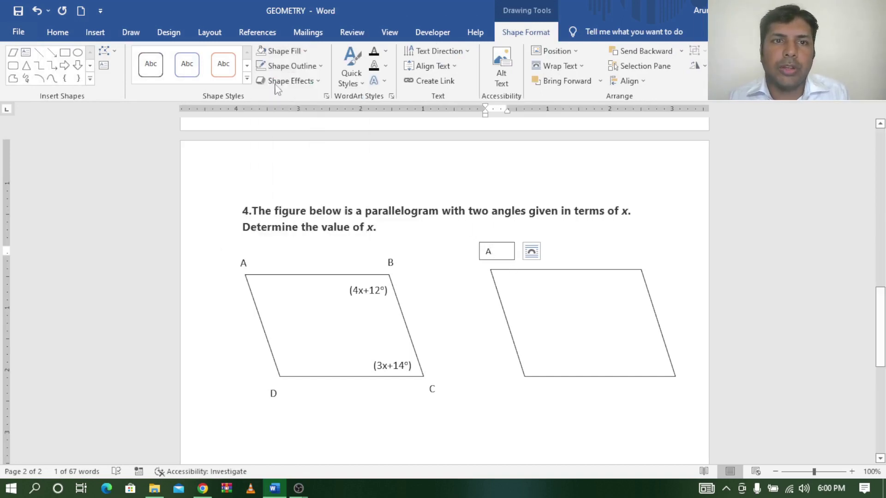
{"action": "left_click", "coordinate": [293, 66]}
{"action": "left_click", "coordinate": [283, 180]}
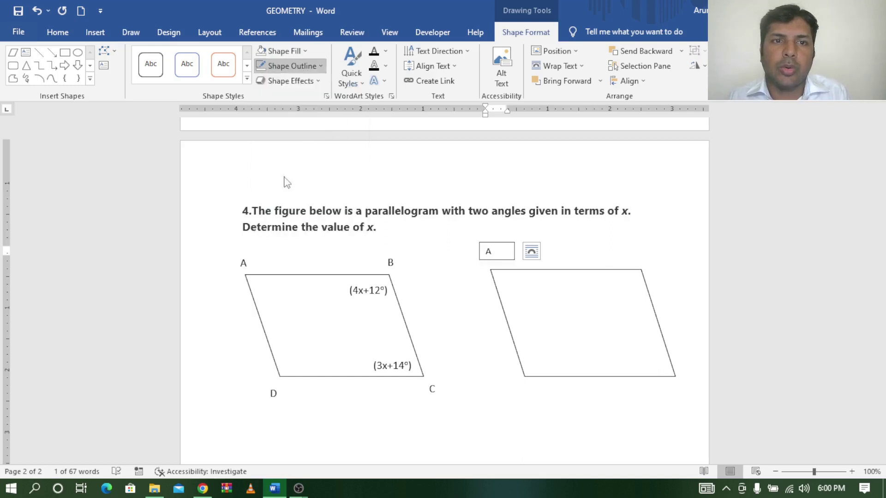
{"action": "left_click", "coordinate": [490, 243]}
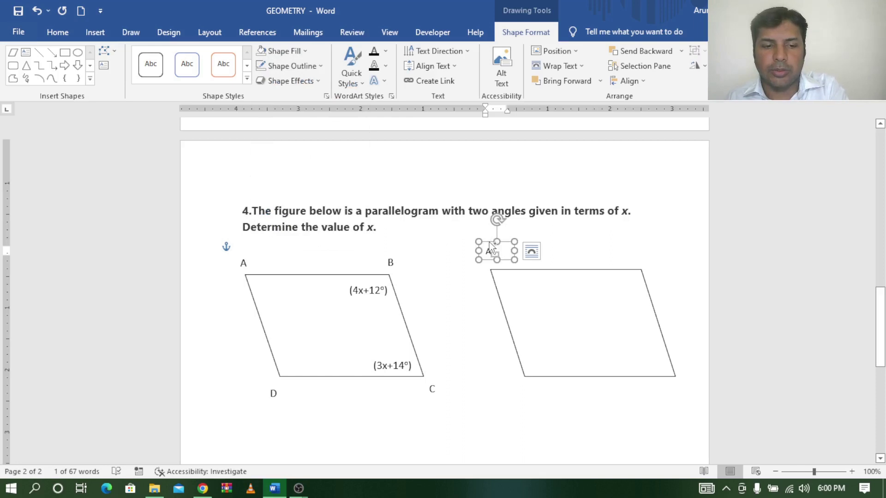
{"action": "left_click", "coordinate": [532, 251]}
{"action": "left_click", "coordinate": [531, 251]}
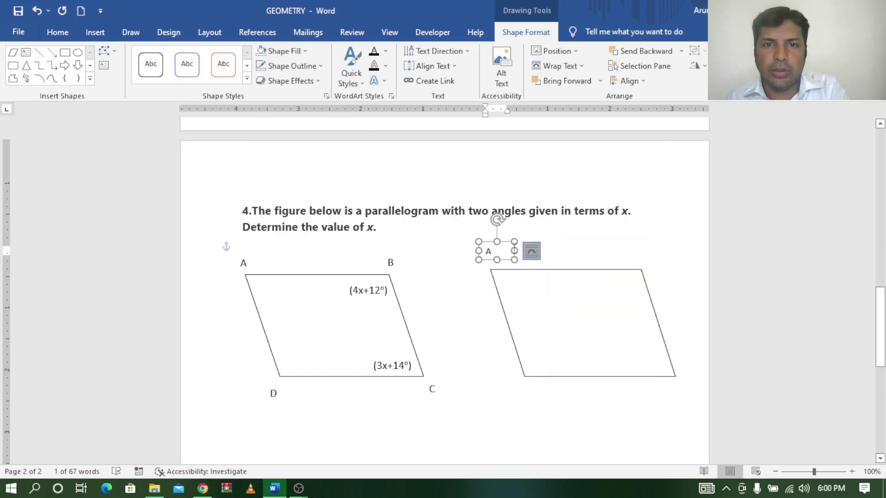
{"action": "left_click", "coordinate": [488, 239]}
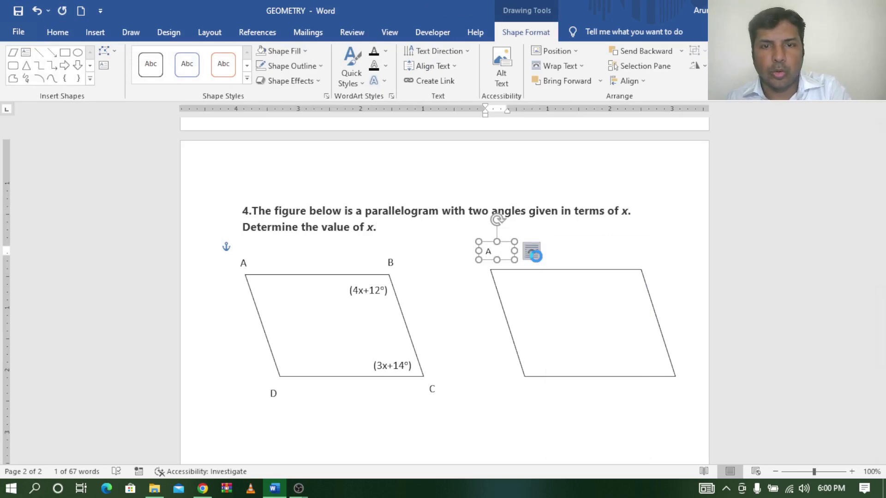
- Duplicate the A label, move it to the top-right corner and change it to B
{"action": "key", "text": "ctrl+c"}
{"action": "key", "text": "ctrl+v"}
{"action": "left_click_drag", "start_coordinate": [500, 252], "coordinate": [647, 248]}
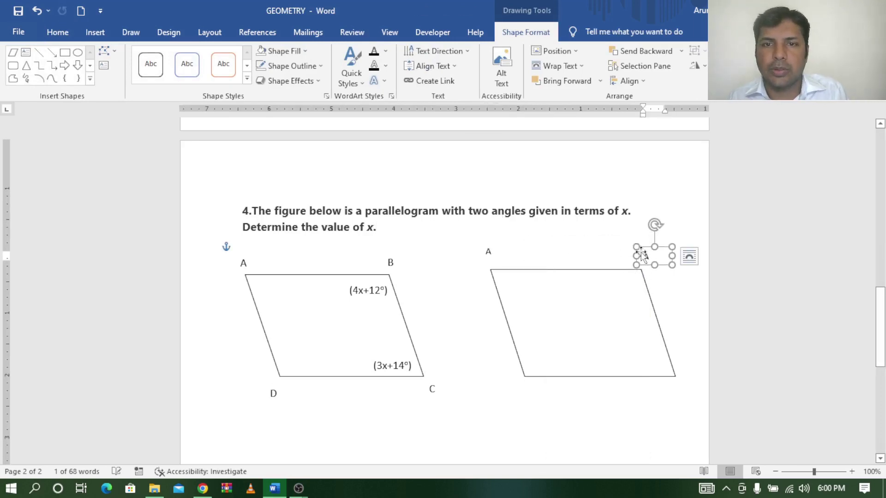
{"action": "type", "text": "B"}
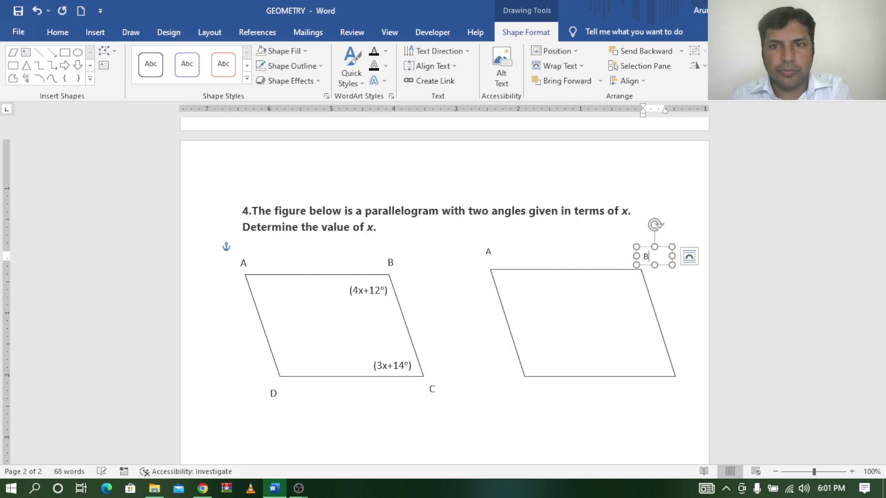
{"action": "left_click", "coordinate": [529, 257]}
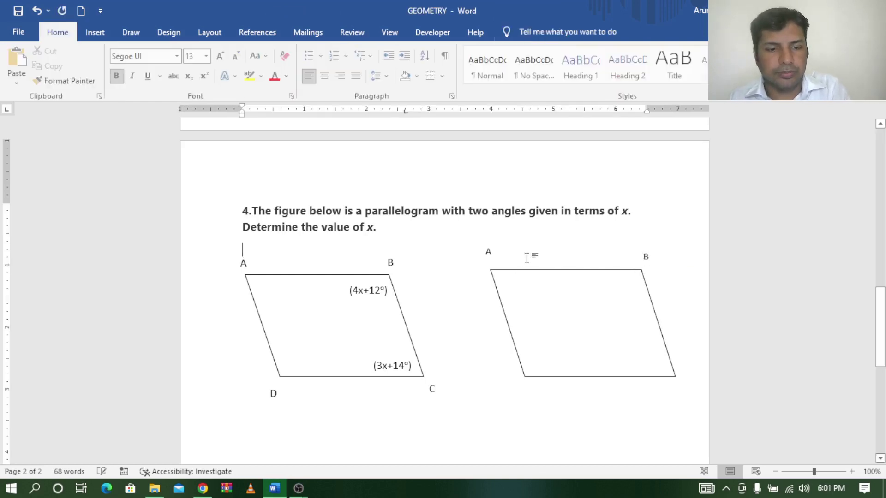
- Place a copy of the label below the bottom-left corner and change it to D
{"action": "key", "text": "ctrl+v"}
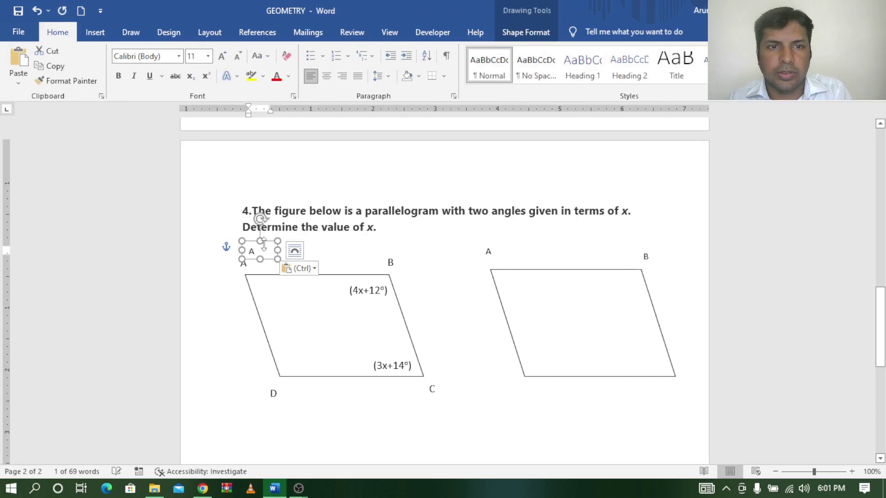
{"action": "left_click_drag", "start_coordinate": [269, 241], "coordinate": [549, 384]}
{"action": "left_click", "coordinate": [536, 400]}
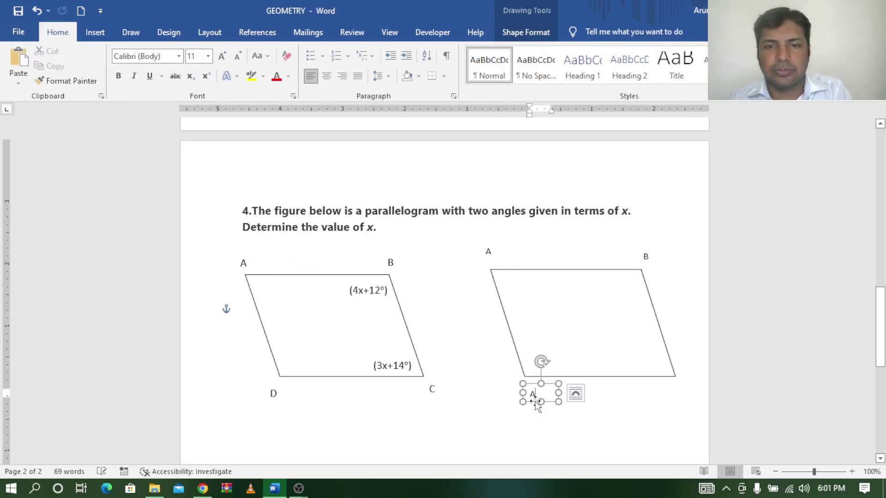
{"action": "key", "text": "BackSpace"}
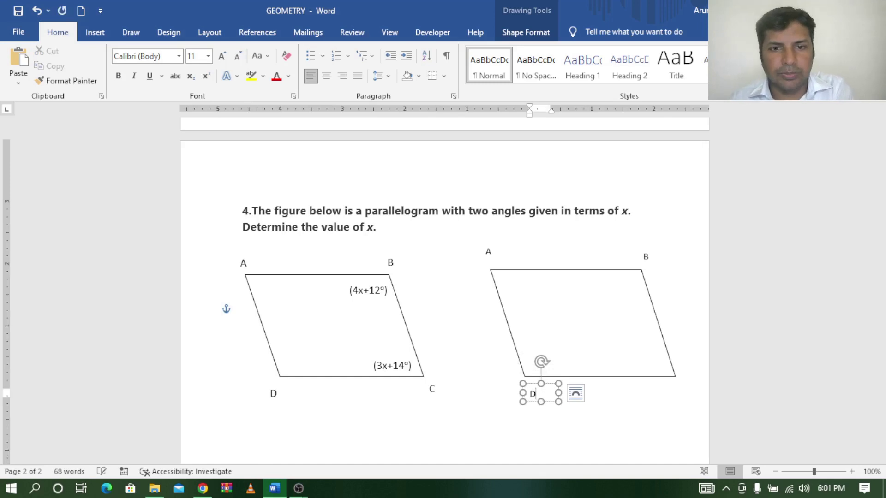
{"action": "left_click", "coordinate": [551, 383]}
- Duplicate the D label, move it to the bottom-right corner and change it to C
{"action": "key", "text": "ctrl+c"}
{"action": "key", "text": "ctrl+v"}
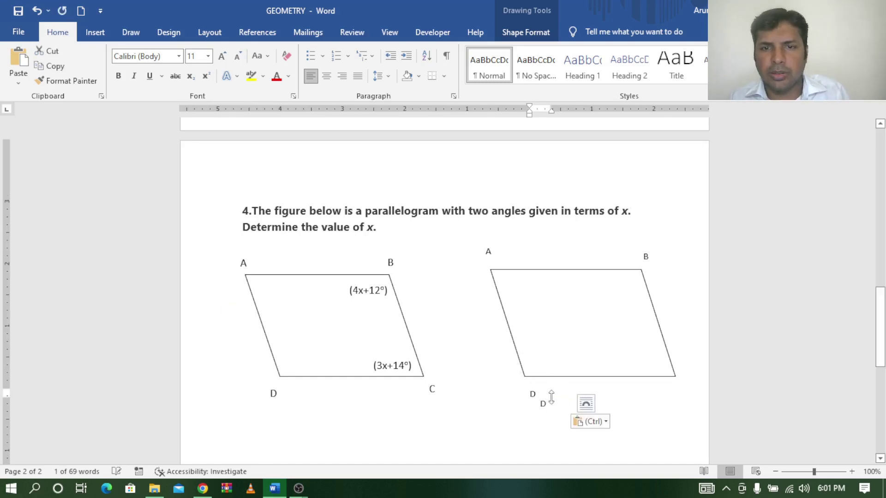
{"action": "left_click", "coordinate": [559, 397]}
{"action": "left_click_drag", "start_coordinate": [559, 397], "coordinate": [688, 393]}
{"action": "left_click", "coordinate": [676, 397]}
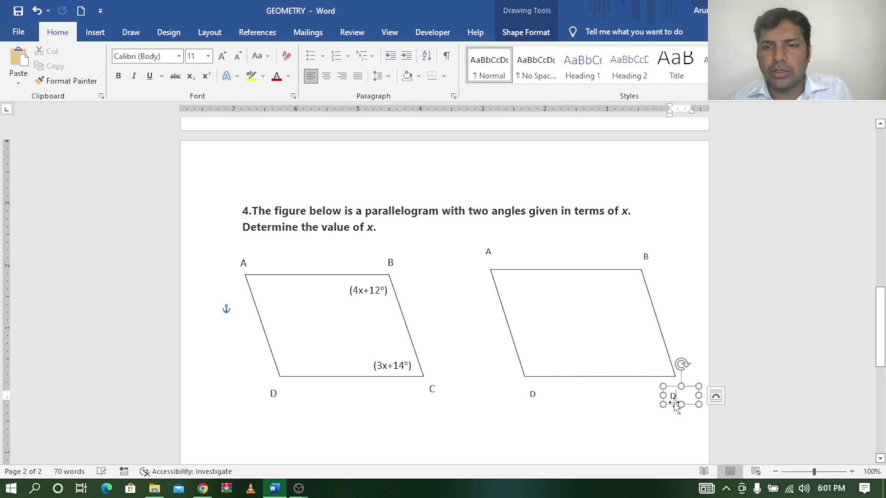
{"action": "key", "text": "BackSpace"}
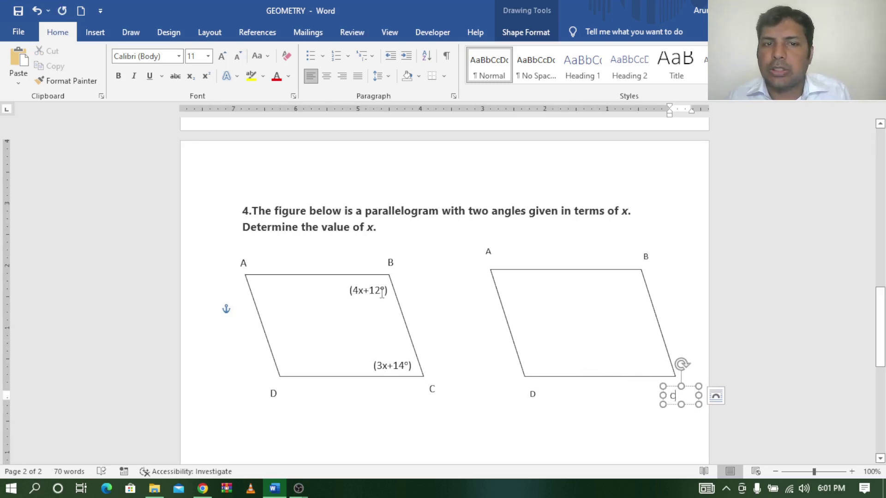
{"action": "left_click", "coordinate": [608, 299]}
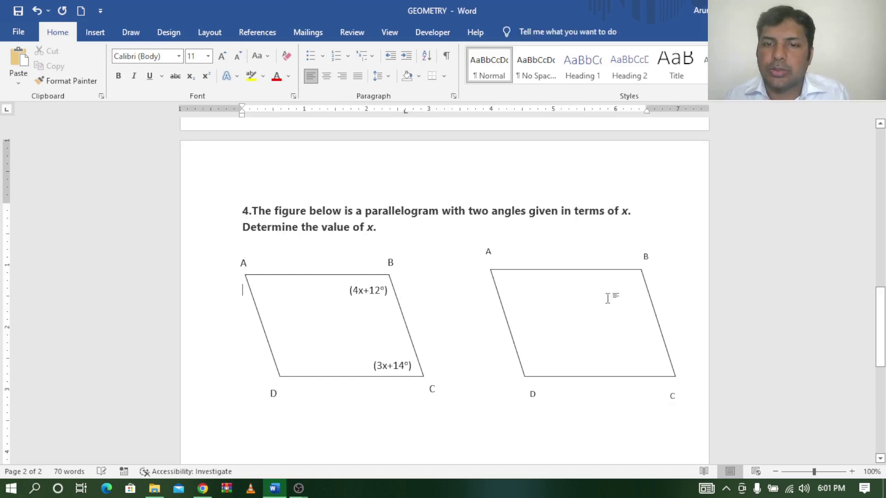
- Duplicate the C label and move the copy inside the parallelogram near B
{"action": "left_click", "coordinate": [672, 394]}
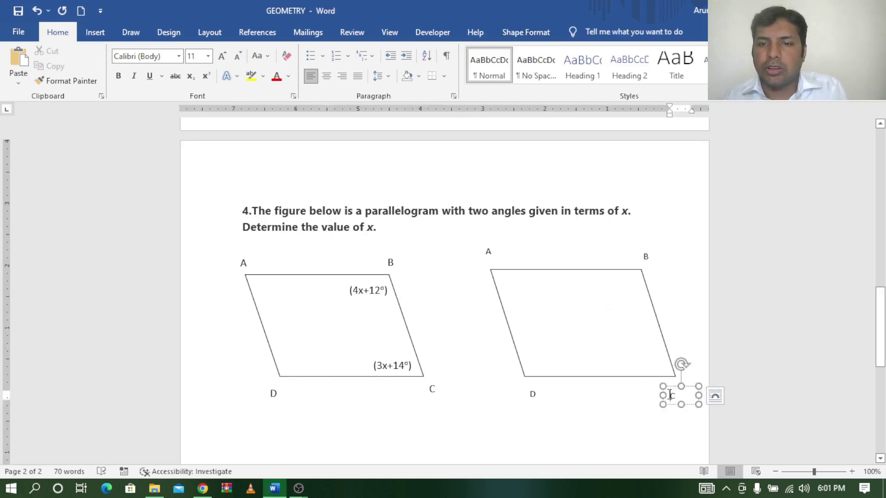
{"action": "left_click", "coordinate": [673, 388]}
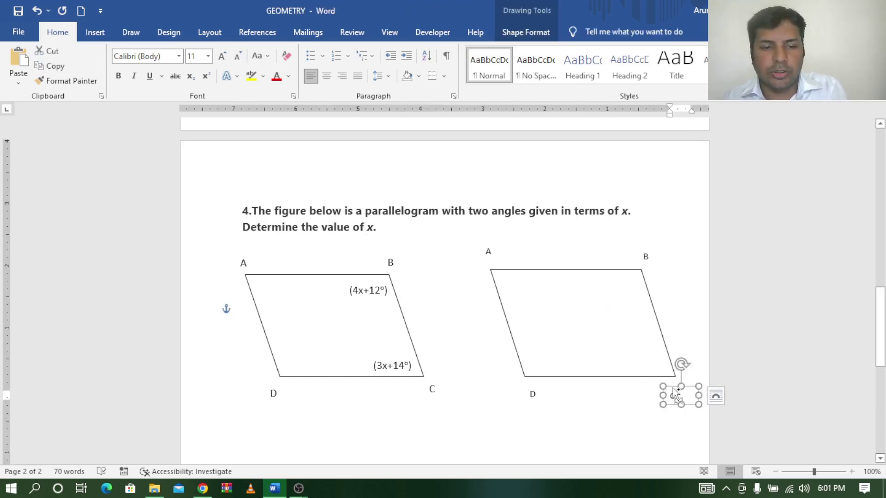
{"action": "key", "text": "ctrl+c"}
{"action": "key", "text": "ctrl+v"}
{"action": "left_click", "coordinate": [686, 400]}
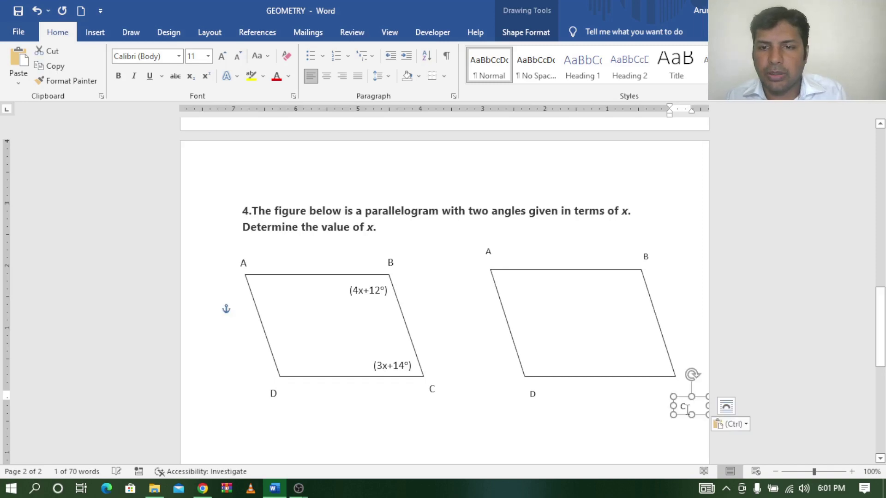
{"action": "left_click_drag", "start_coordinate": [685, 399], "coordinate": [584, 311]}
- Rewrite the inner label as (4X+12°) with a superscript degree sign, then paste a duplicate
{"action": "key", "text": "Delete"}
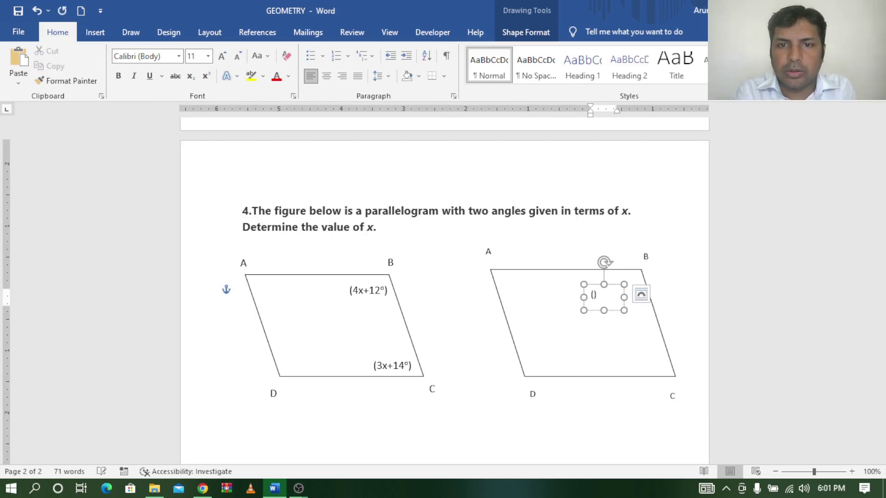
{"action": "type", "text": "("}
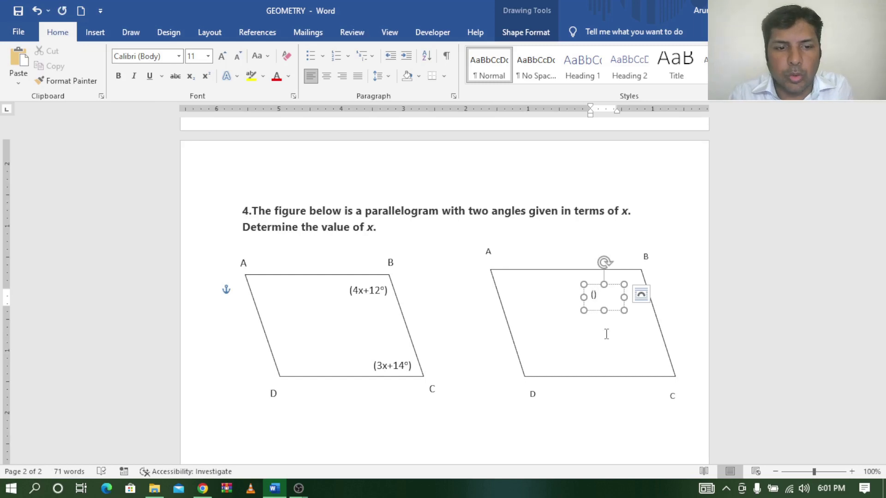
{"action": "type", "text": "4X+1"}
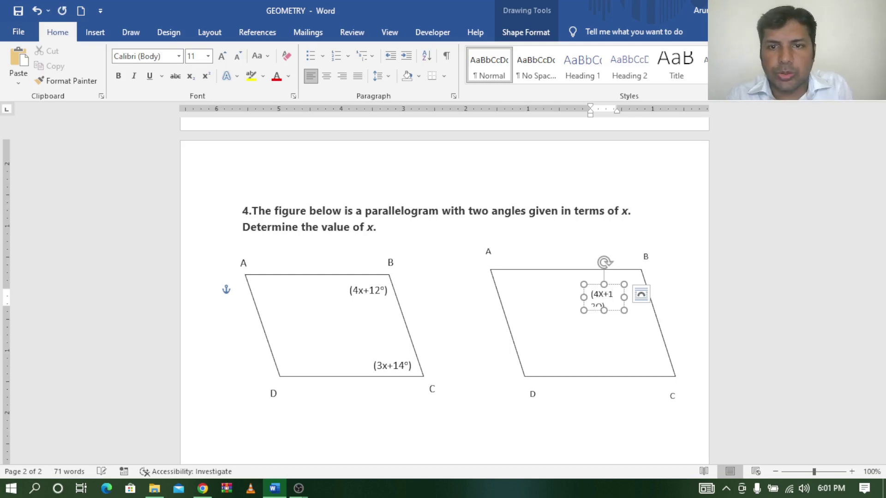
{"action": "left_click_drag", "start_coordinate": [583, 298], "coordinate": [562, 297]}
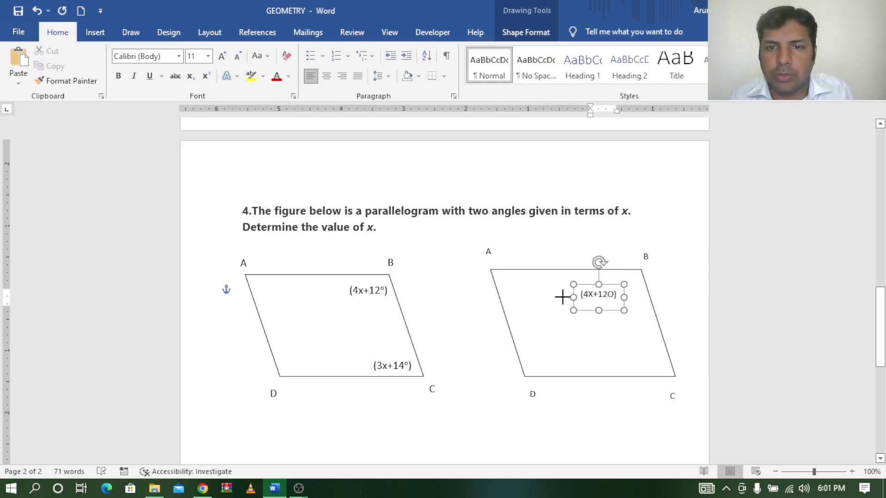
{"action": "left_click", "coordinate": [602, 296]}
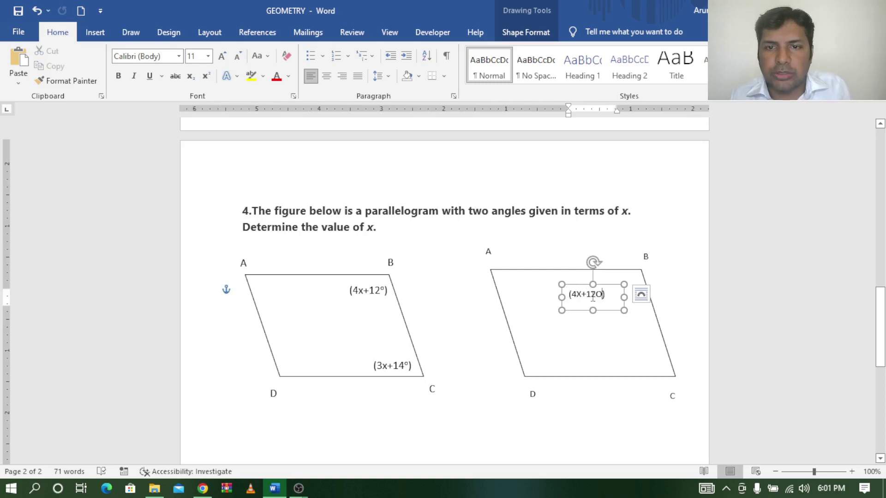
{"action": "key", "text": "shift+Left"}
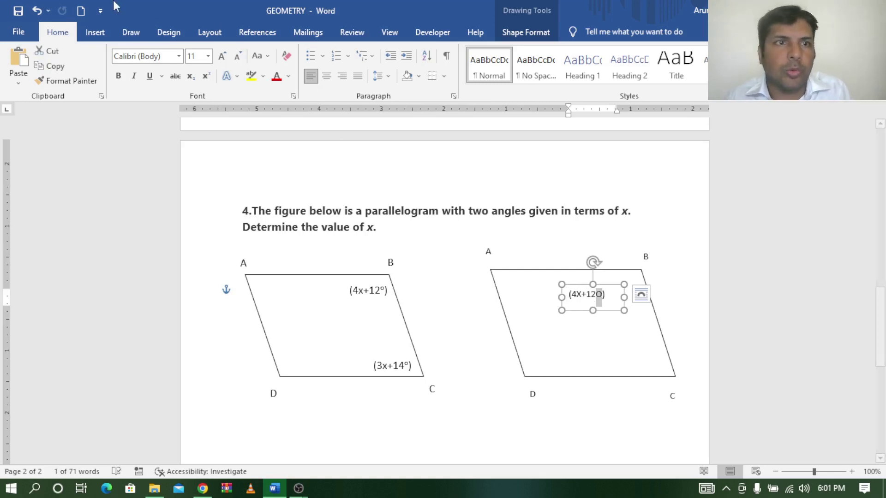
{"action": "left_click", "coordinate": [206, 76]}
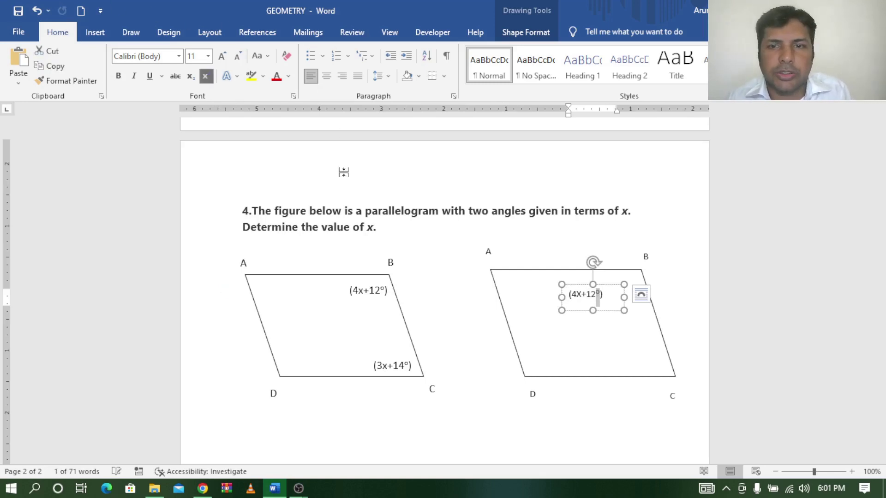
{"action": "left_click", "coordinate": [602, 285]}
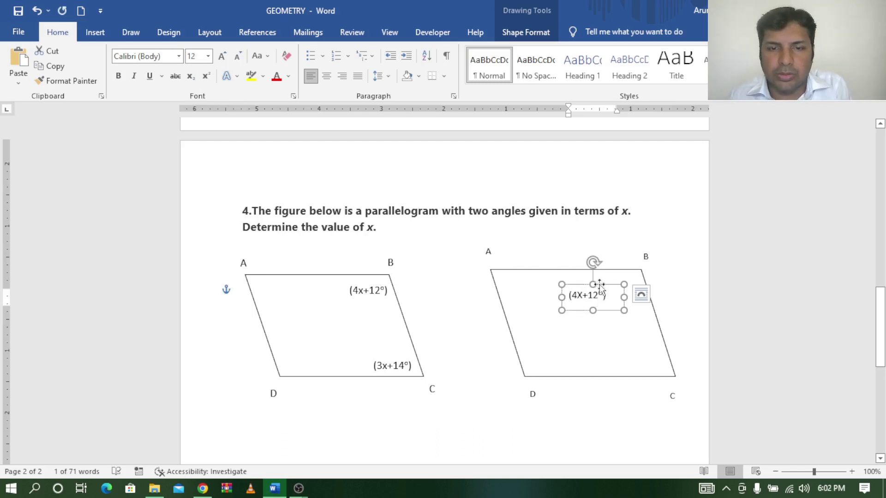
{"action": "key", "text": "ctrl+v"}
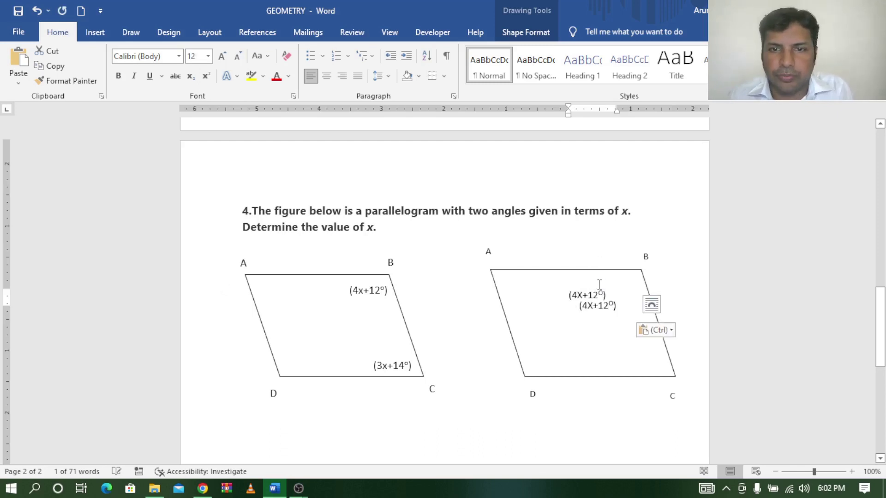
- Move the duplicate angle label near corner C and the original just below corner B
{"action": "left_click_drag", "start_coordinate": [624, 296], "coordinate": [654, 347]}
{"action": "left_click", "coordinate": [631, 294]}
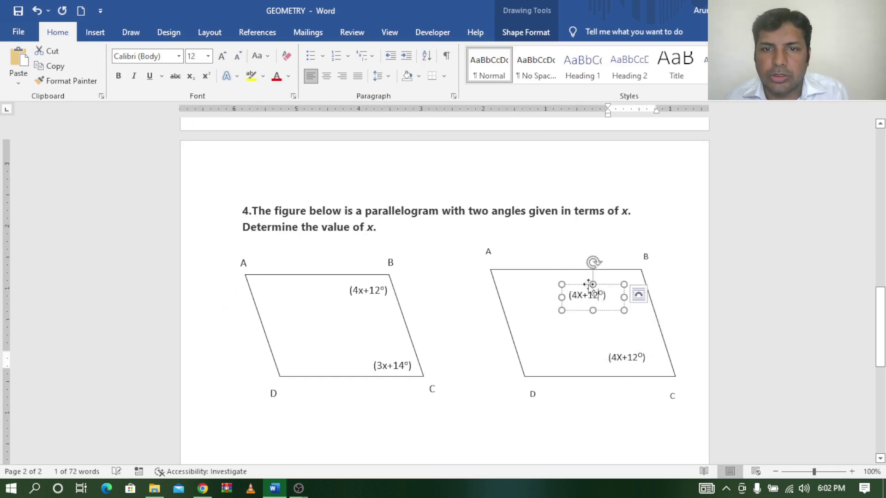
{"action": "left_click_drag", "start_coordinate": [611, 275], "coordinate": [615, 272]}
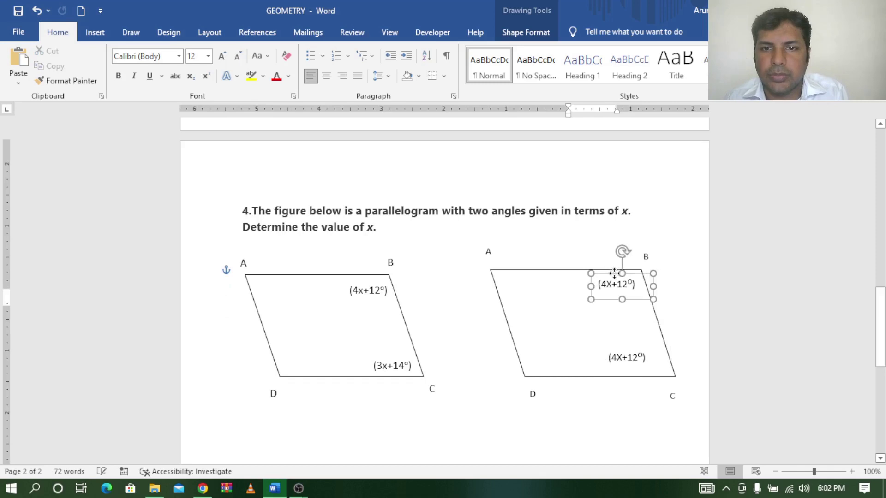
- Change the angle label near C to read (3X+14°)
{"action": "left_click", "coordinate": [617, 358]}
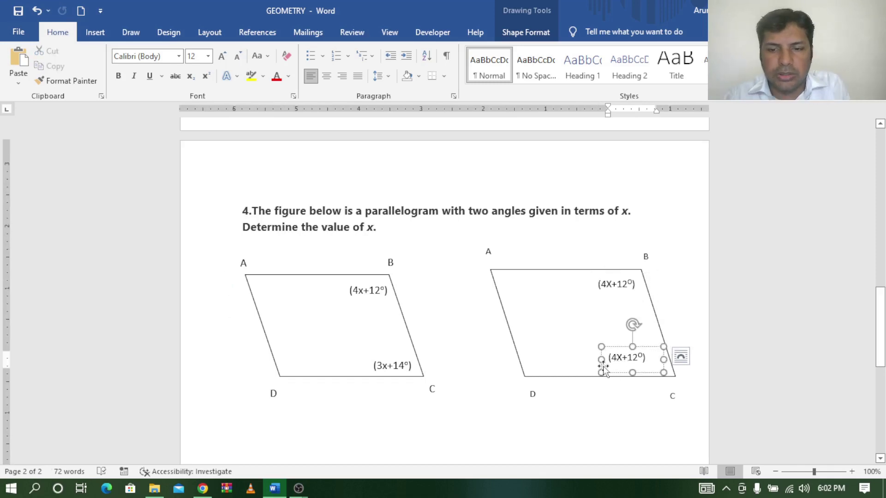
{"action": "key", "text": "BackSpace"}
{"action": "type", "text": "3"}
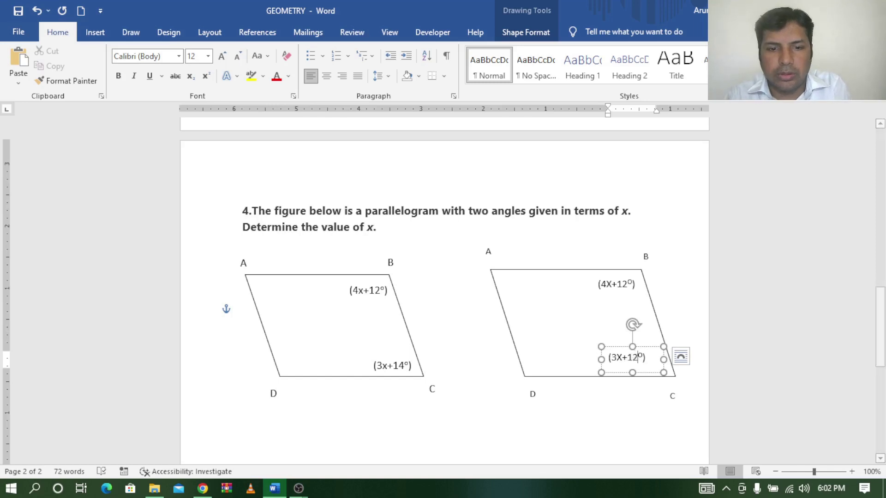
{"action": "key", "text": "BackSpace"}
{"action": "type", "text": "4"}
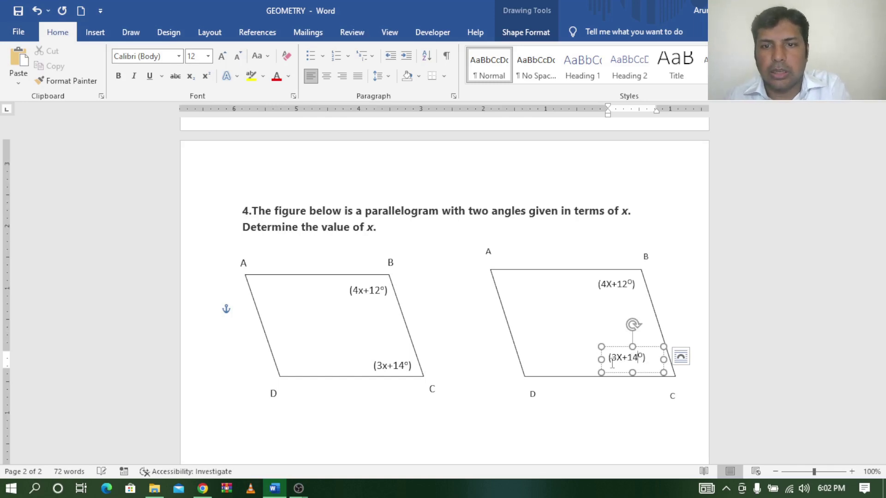
{"action": "left_click", "coordinate": [679, 310]}
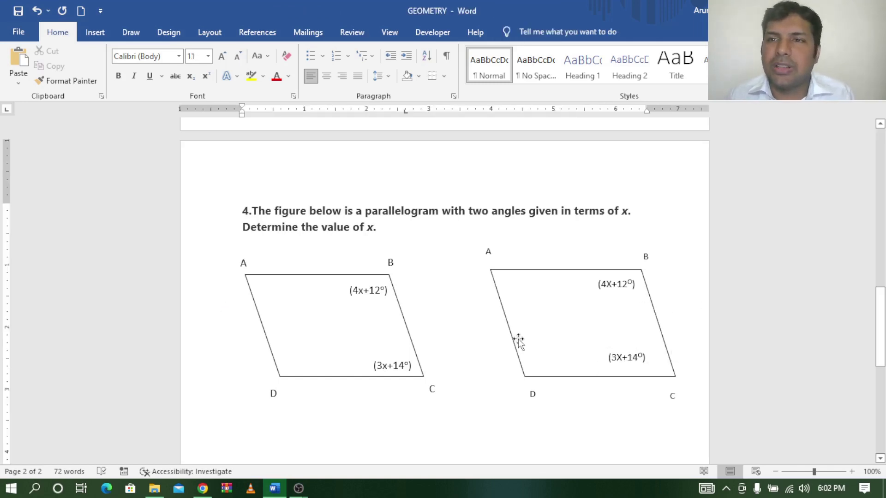
{"action": "mouse_move", "coordinate": [881, 306]}
{"action": "left_mouse_down"}
{"action": "mouse_move", "coordinate": [884, 157]}
{"action": "mouse_move", "coordinate": [882, 308]}
{"action": "left_mouse_up"}
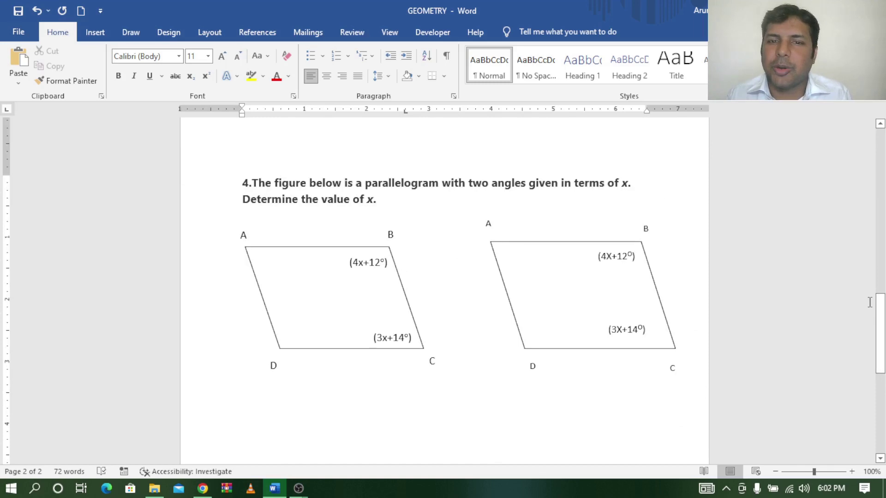